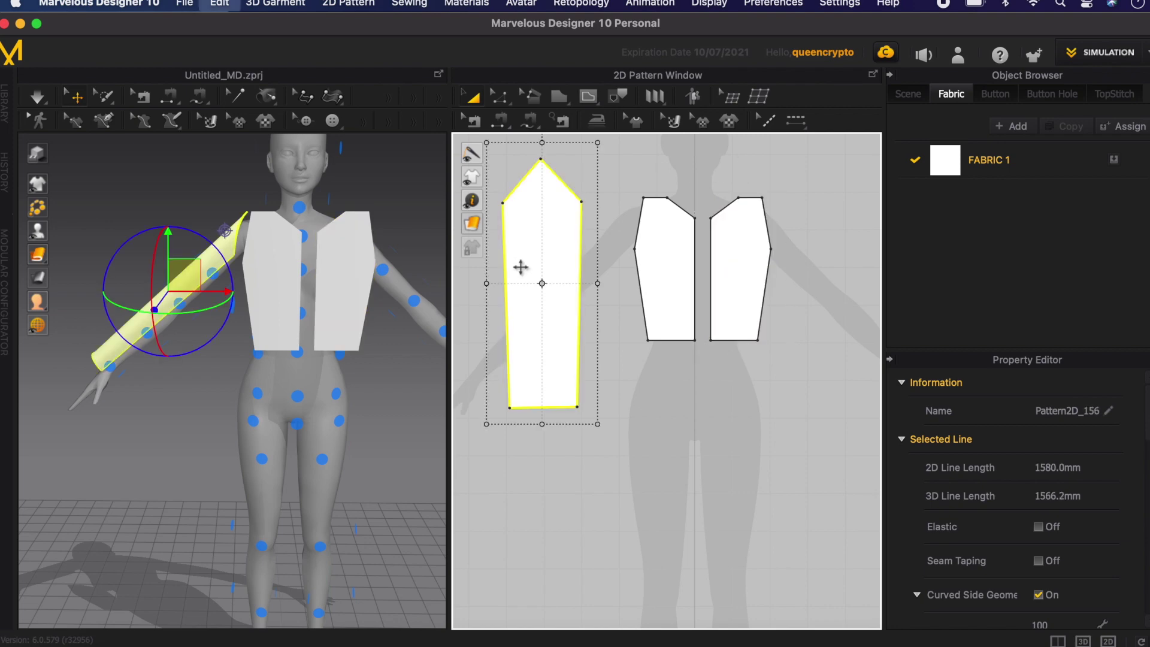
Step: Select both front bodice panels and move them forward, away from the avatar's chest
right_drag(394, 365, 258, 311)
click(731, 284)
shift+click(672, 293)
drag(267, 277, 283, 277)
right_drag(101, 315, 177, 318)
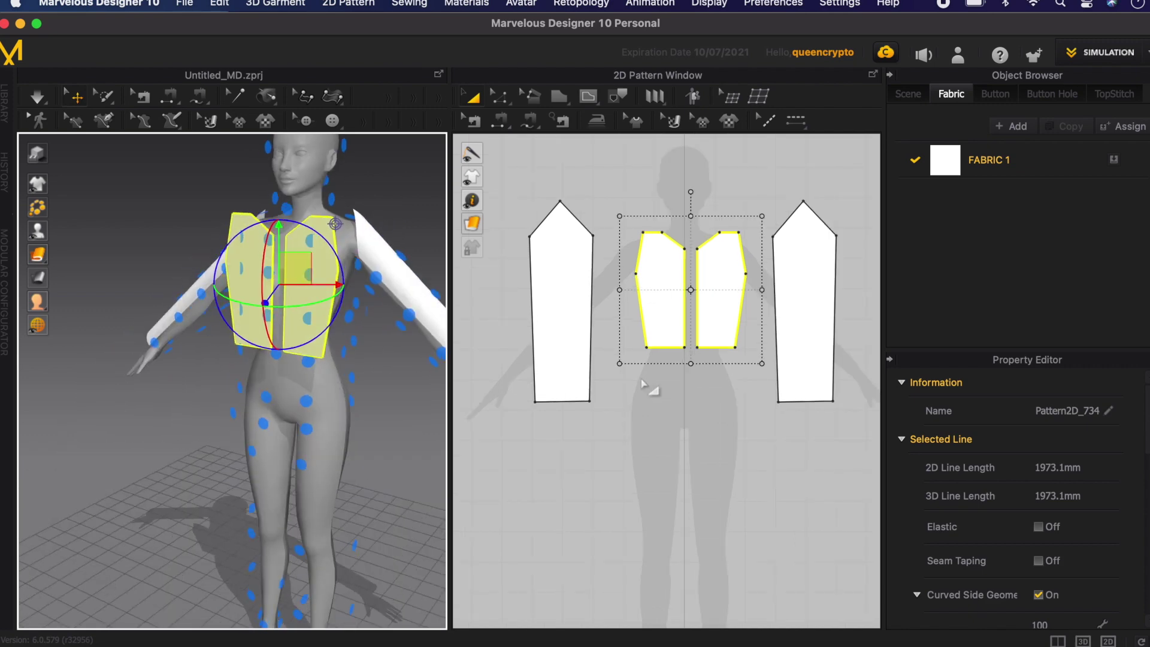
Step: Copy a front panel below the originals, unfold it about its centre edge and delete the neckline's centre point to form the back piece
scroll(641, 380, down, 1)
click(666, 307)
click(674, 438)
scroll(692, 456, up, 3)
right_click(683, 441)
click(712, 603)
right_click(679, 346)
click(704, 356)
Step: Position the new back piece behind the avatar's torso, facing the front panels
click(672, 319)
right_click(676, 377)
click(257, 446)
right_click(272, 475)
click(395, 357)
right_drag(184, 447, 89, 443)
click(342, 273)
right_drag(416, 360, 221, 350)
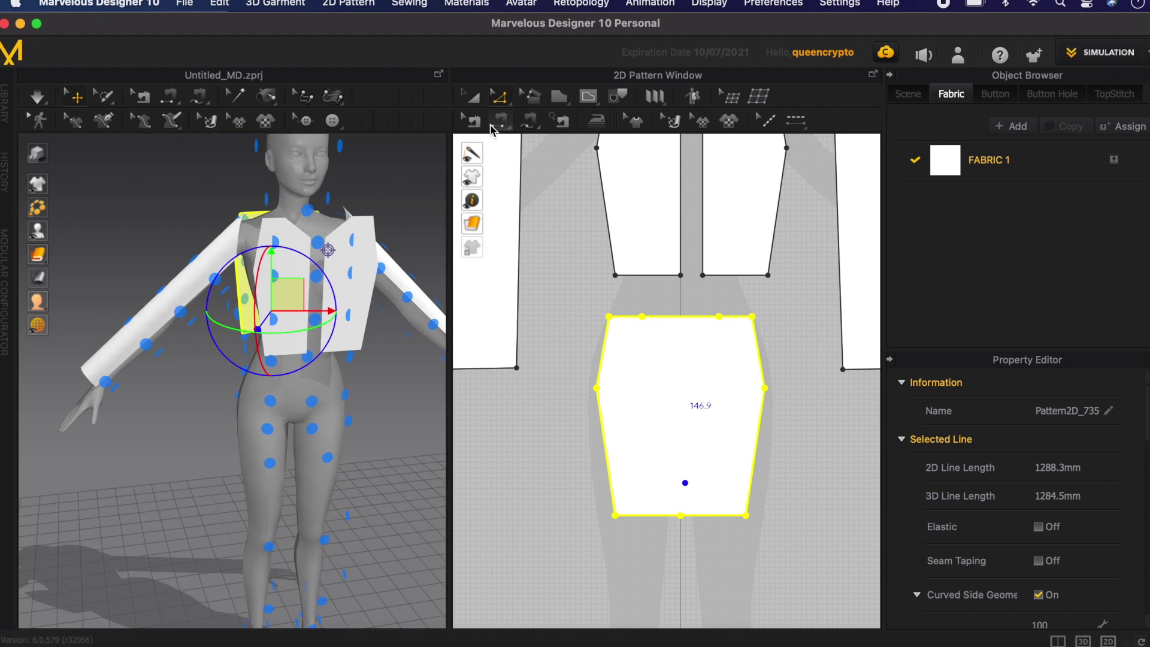
Step: Sew the side edges of both front panels to the matching side edges of the back piece with Segment Sewing
click(500, 121)
scroll(642, 185, down, 3)
click(644, 248)
click(714, 374)
click(636, 374)
click(726, 245)
Step: Sew the sleeve cap edges to the armhole edges of the front panels and the back piece
click(735, 207)
click(809, 171)
click(719, 330)
click(587, 173)
click(633, 206)
click(545, 175)
click(542, 175)
click(635, 321)
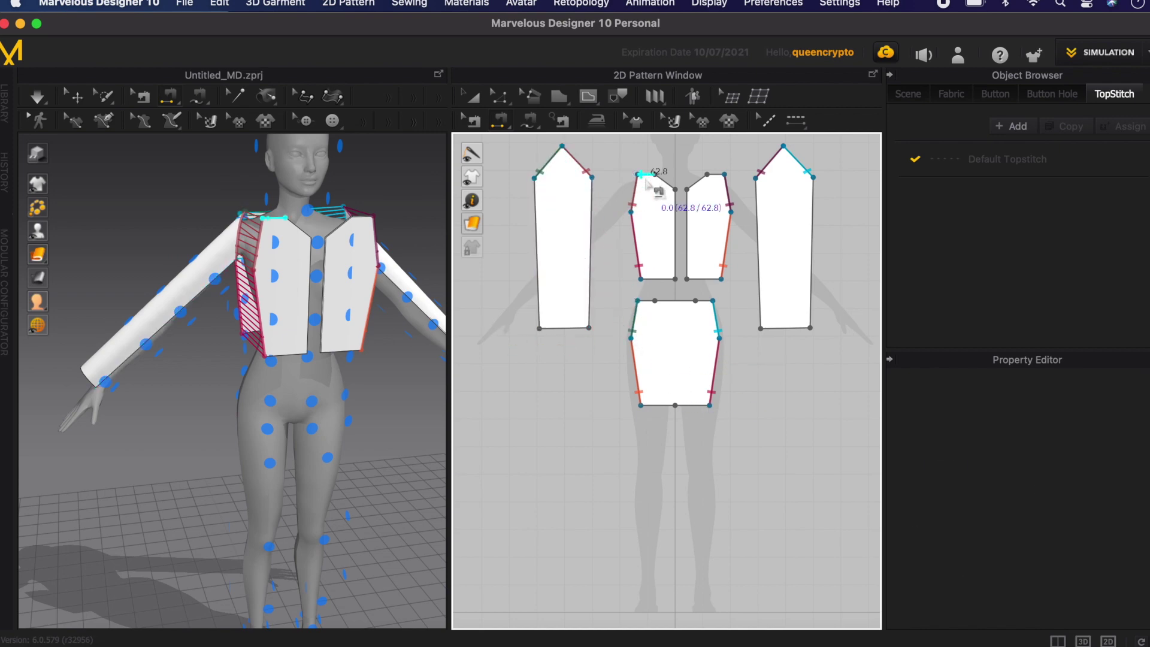
Step: Sew the shoulder edges of the front panels to the matching shoulder edges of the back piece
click(710, 303)
right_drag(362, 357, 361, 395)
click(720, 175)
click(622, 326)
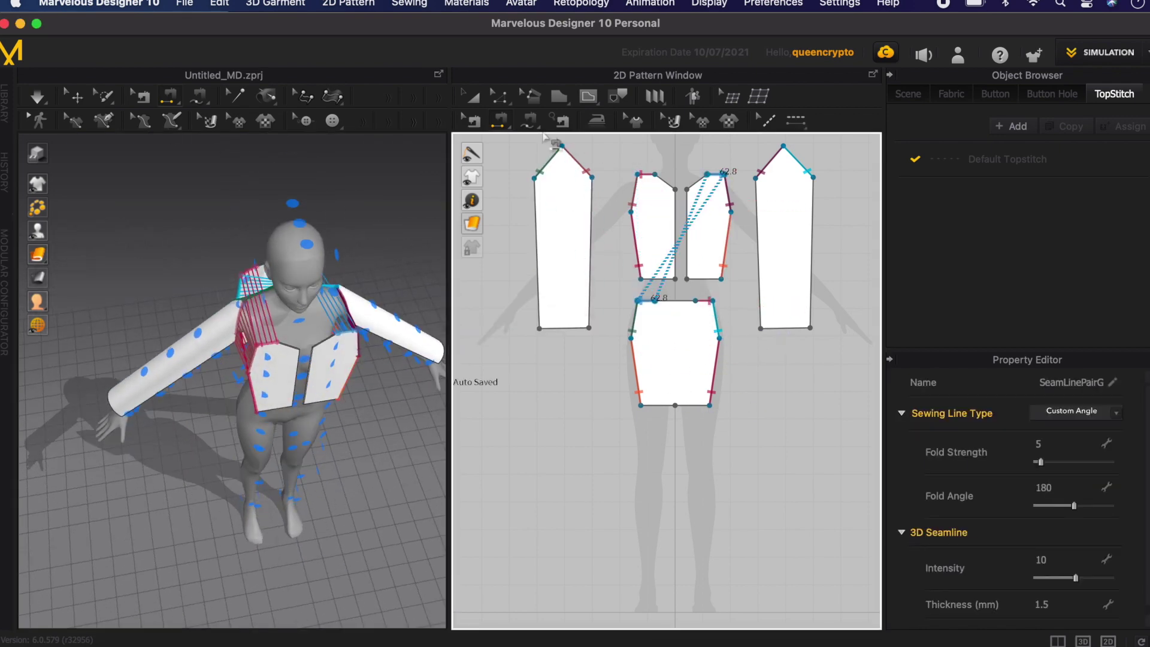
Step: Delete the mismatched seams joining the sleeves to the back armholes
click(240, 290)
key(Delete)
right_drag(413, 336, 342, 371)
click(358, 336)
key(Delete)
Step: Sew each sleeve's rear cap edge to the back armhole on the same side of the avatar
scroll(303, 410, up, 4)
click(170, 97)
click(316, 223)
click(280, 210)
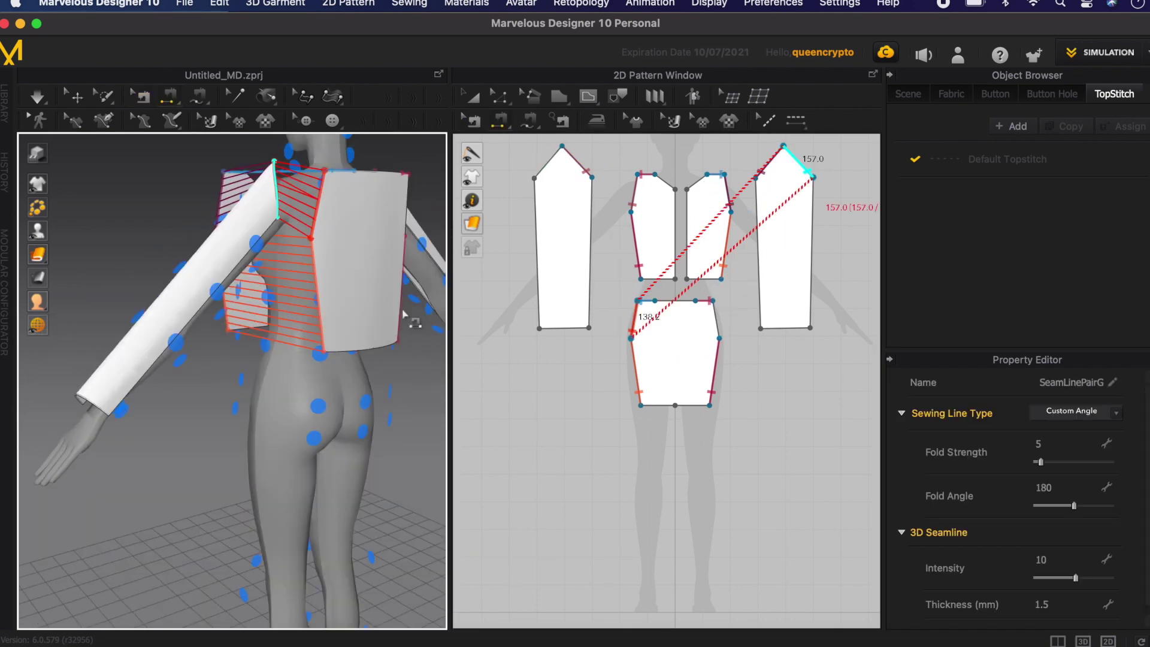
right_drag(411, 320, 366, 311)
click(375, 231)
click(349, 242)
Step: Sew the two long edges of each sleeve together and join the front panels along the centre front
right_drag(138, 420, 285, 417)
click(539, 300)
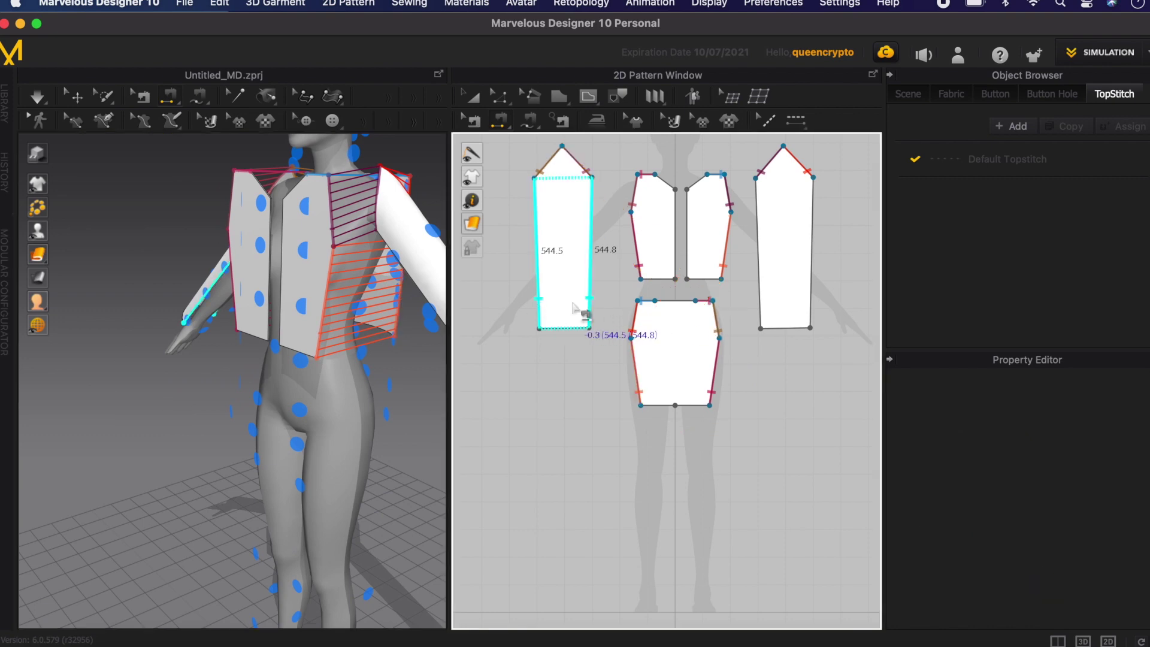
click(590, 299)
click(760, 300)
click(810, 300)
right_drag(390, 412, 434, 412)
click(687, 262)
click(676, 262)
Step: Simulate the garment on the avatar and undo the simulation
right_drag(123, 413, 150, 413)
key(space)
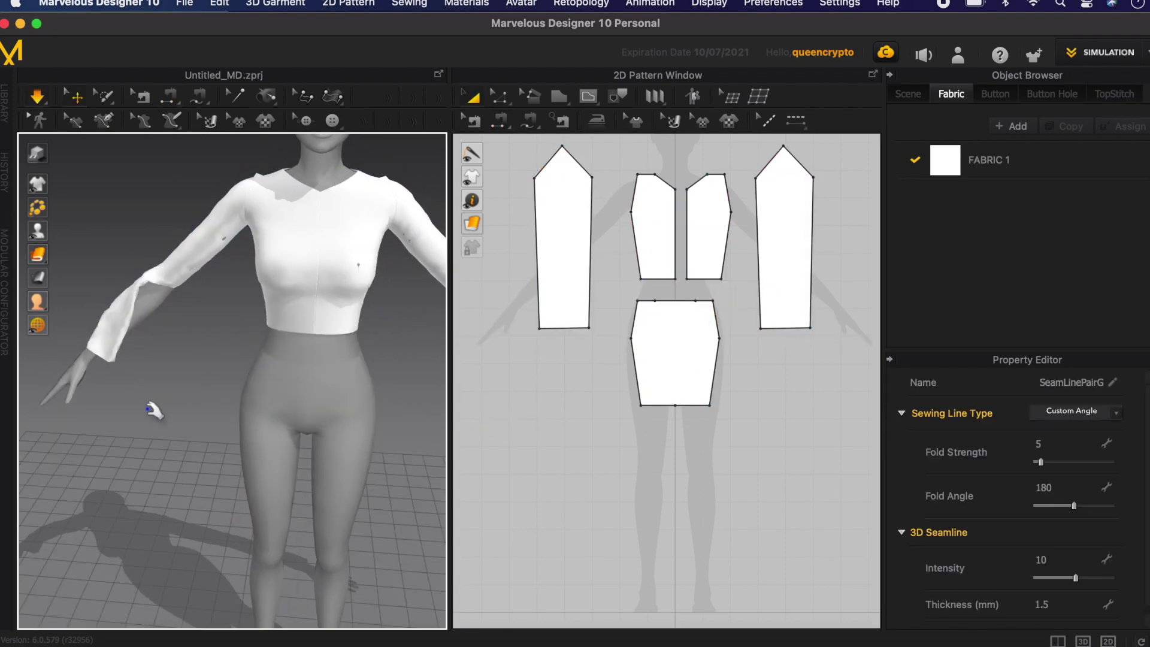
key(super+z)
Step: Delete the sleeve pattern for the avatar's left arm
click(119, 319)
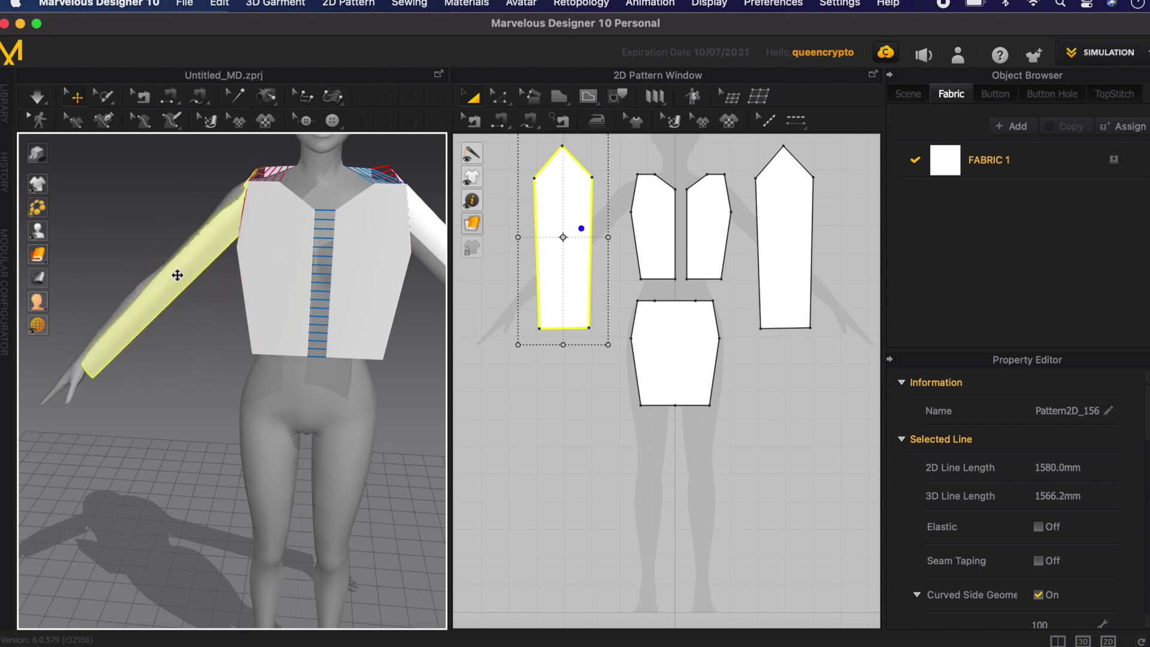
right_drag(172, 265, 430, 346)
click(429, 346)
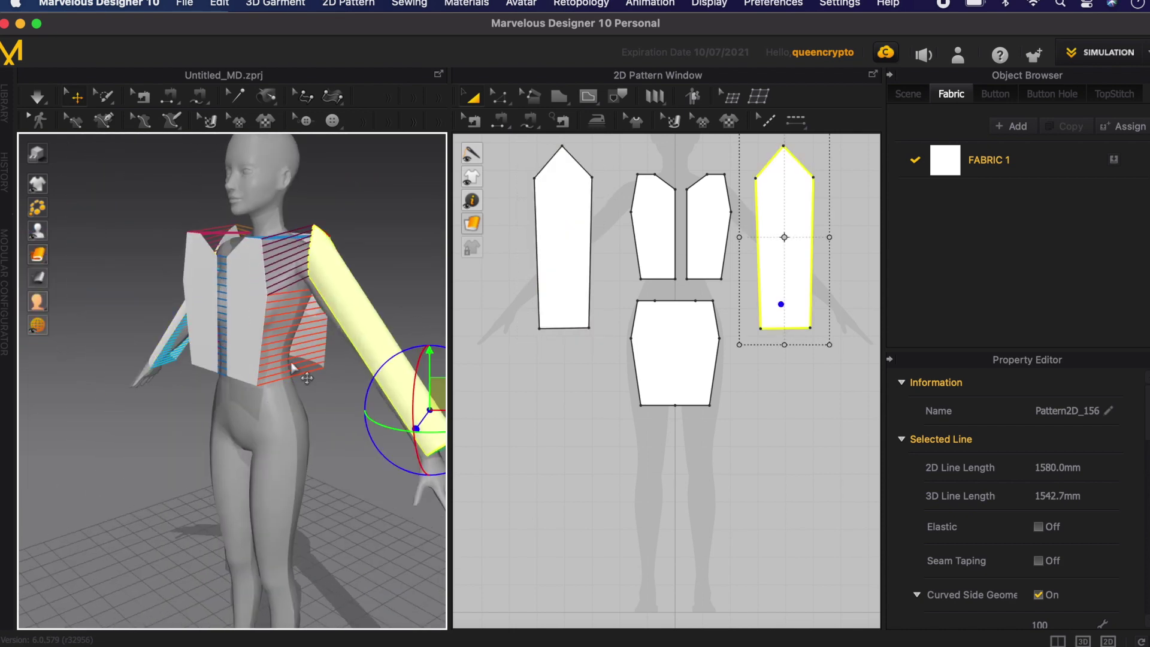
right_drag(257, 359, 321, 369)
click(343, 344)
click(565, 258)
click(783, 258)
key(Delete)
Step: Widen the remaining sleeve pattern slightly and place a mirrored copy of it on the opposite side of the bodice
click(570, 264)
drag(517, 237, 507, 237)
click(791, 237)
Step: Show the avatar's arrangement points and wrap the new sleeve around the avatar's left arm
mouse_move(39, 231)
click(84, 234)
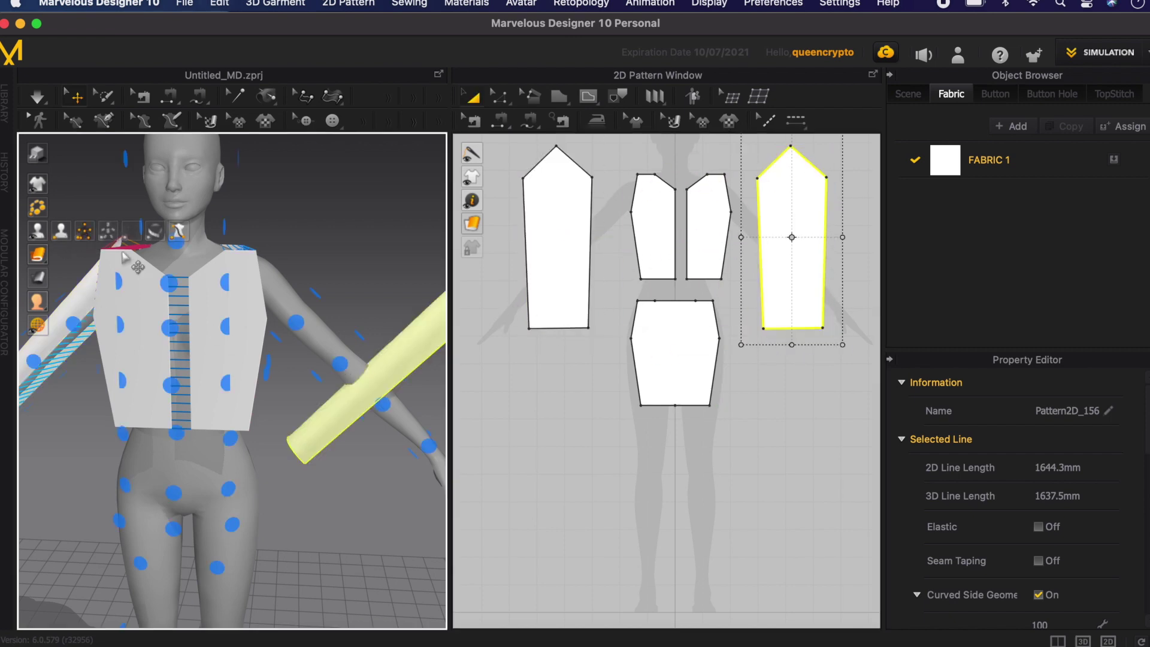
click(344, 392)
click(361, 371)
right_drag(347, 398, 200, 445)
click(508, 121)
click(253, 319)
click(243, 350)
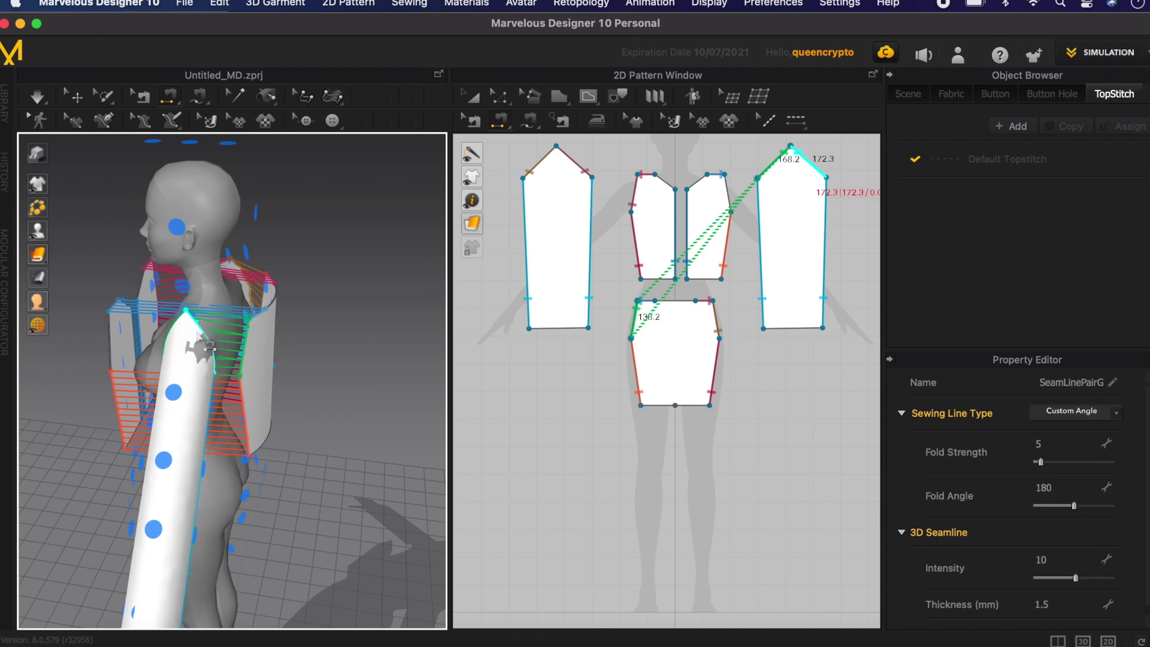
key(Delete)
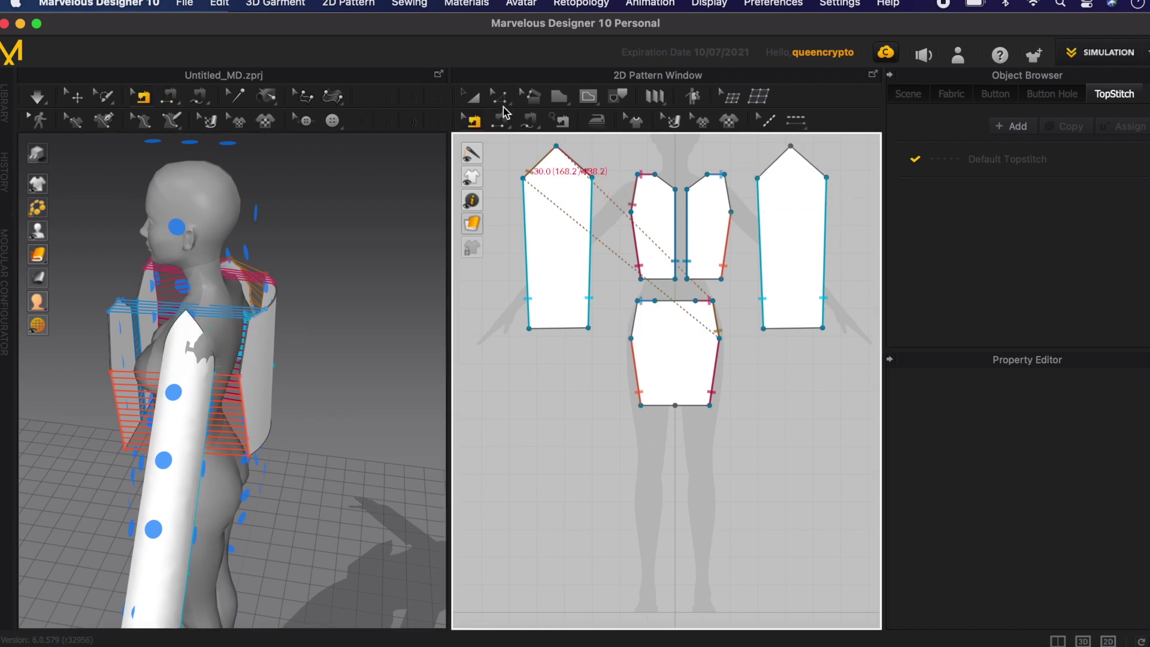
Step: Sew the new sleeve's cap edges to the back and front armholes on the avatar's left side
click(501, 118)
click(211, 337)
right_drag(211, 337, 168, 358)
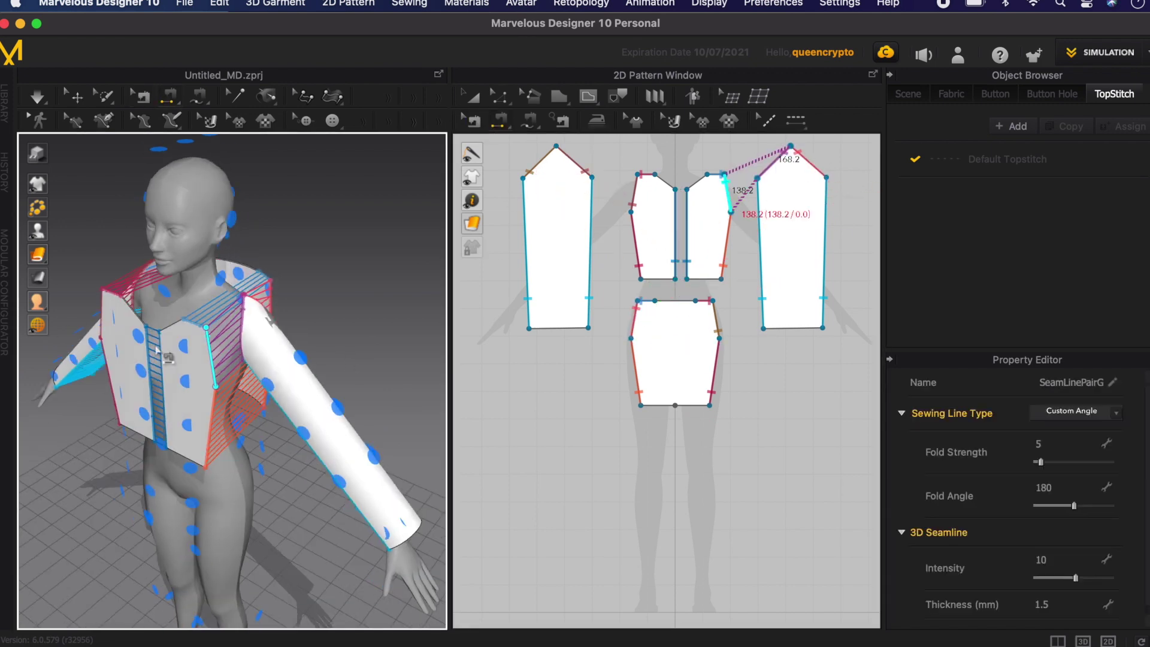
key(2)
Step: Rearrange the new sleeve on the avatar's left arm and simulate the garment
click(476, 101)
click(326, 347)
click(301, 326)
click(347, 469)
right_drag(347, 470, 267, 473)
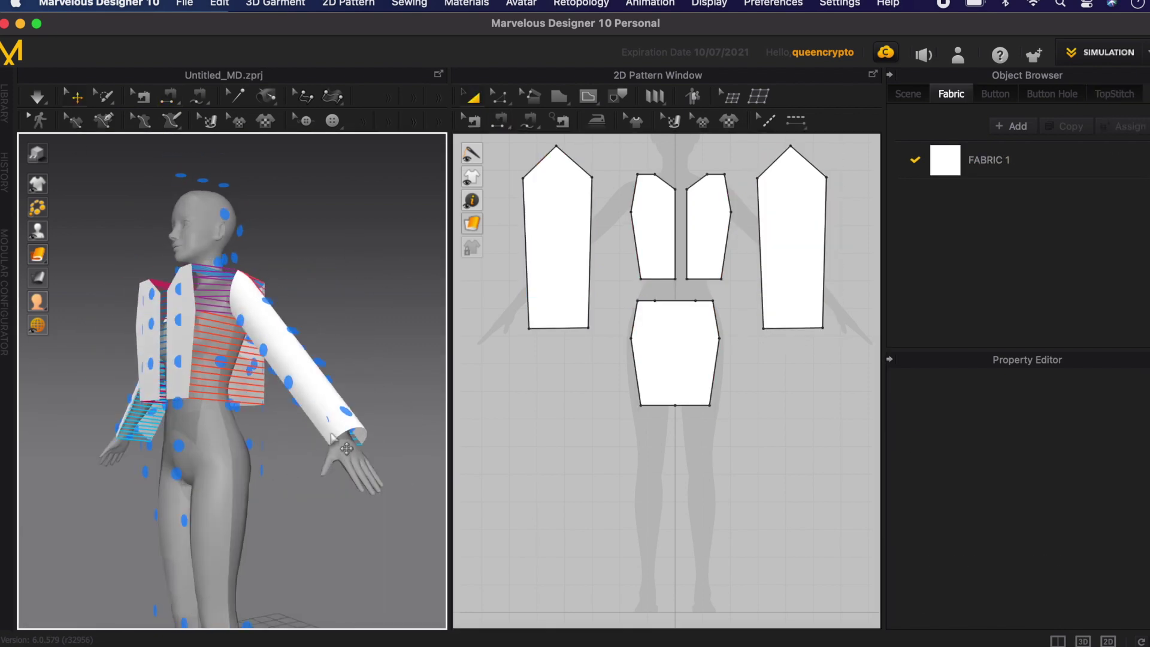
click(326, 431)
right_drag(354, 503, 200, 544)
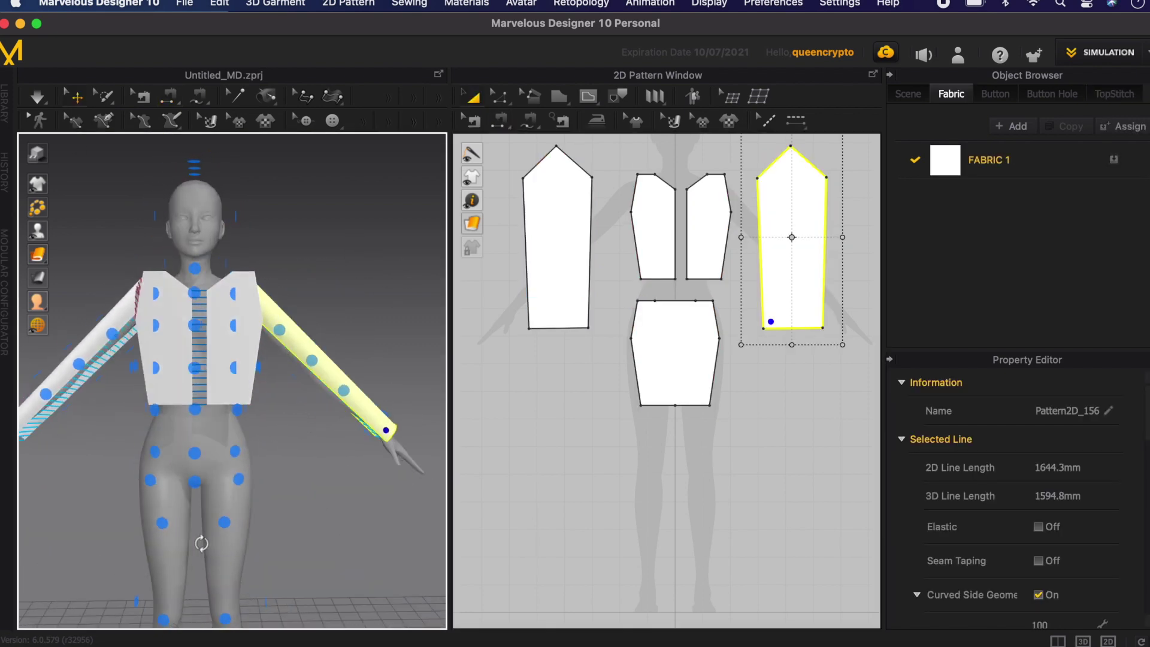
key(space)
scroll(219, 528, down, 2)
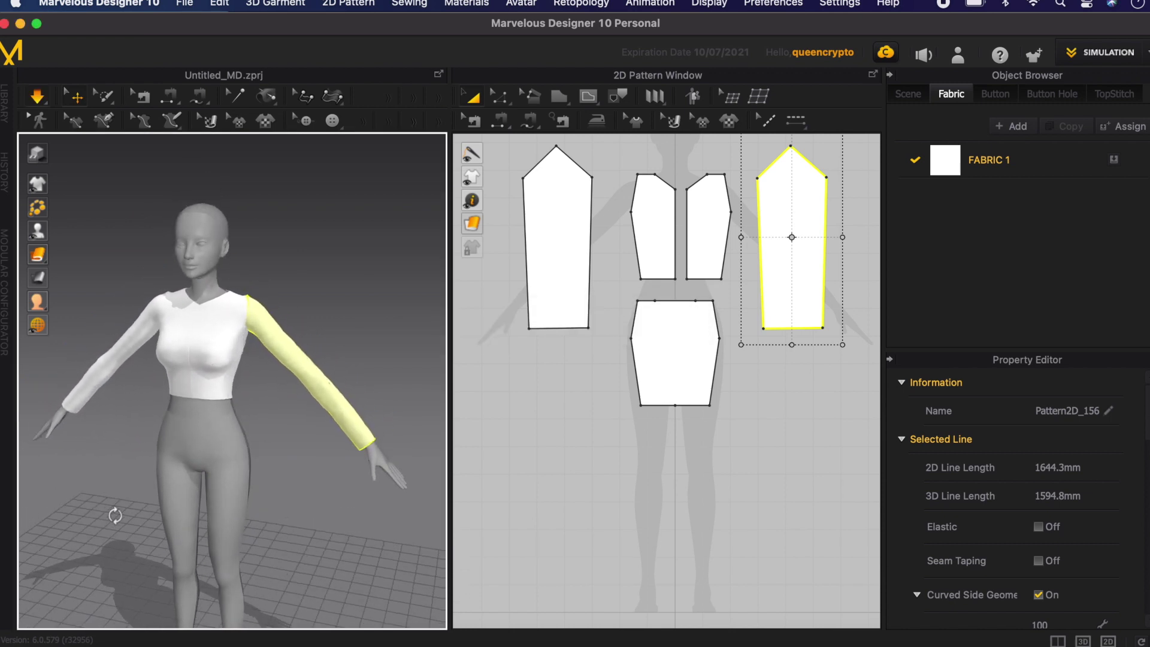
Step: Convert the peak of both sleeve caps to curve points and drape the garment again
right_click(555, 146)
click(623, 202)
right_click(791, 145)
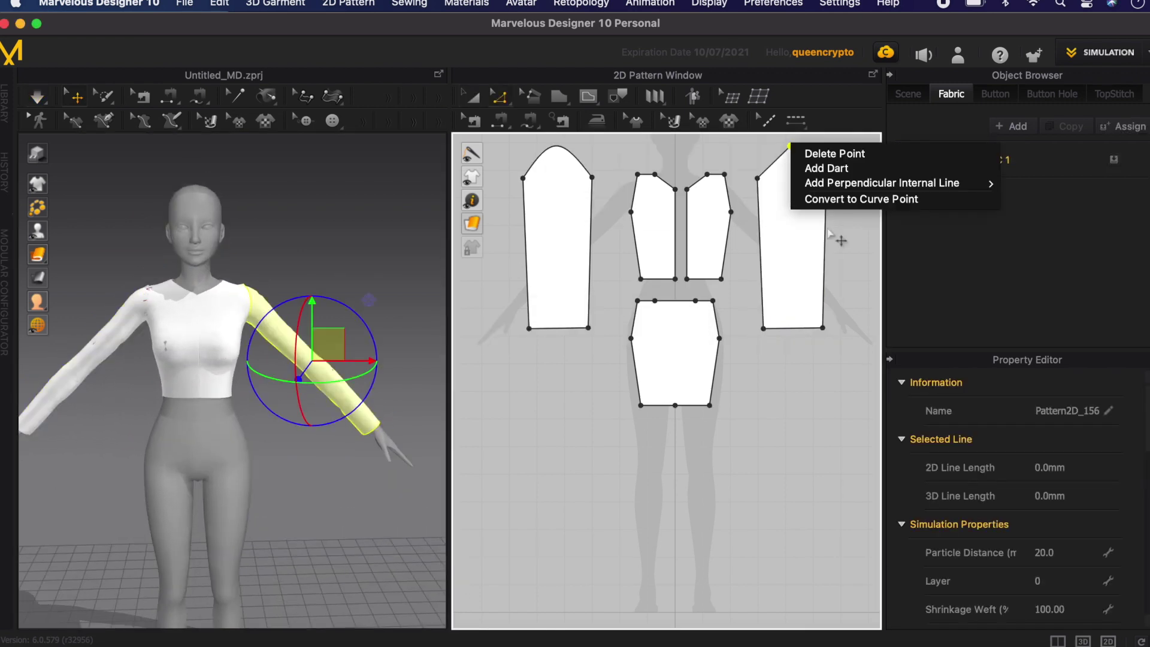
click(838, 202)
click(373, 421)
mouse_move(144, 370)
right_down()
mouse_move(230, 365)
mouse_move(138, 364)
right_up()
scroll(137, 366, up, 2)
click(137, 366)
scroll(144, 369, down, 2)
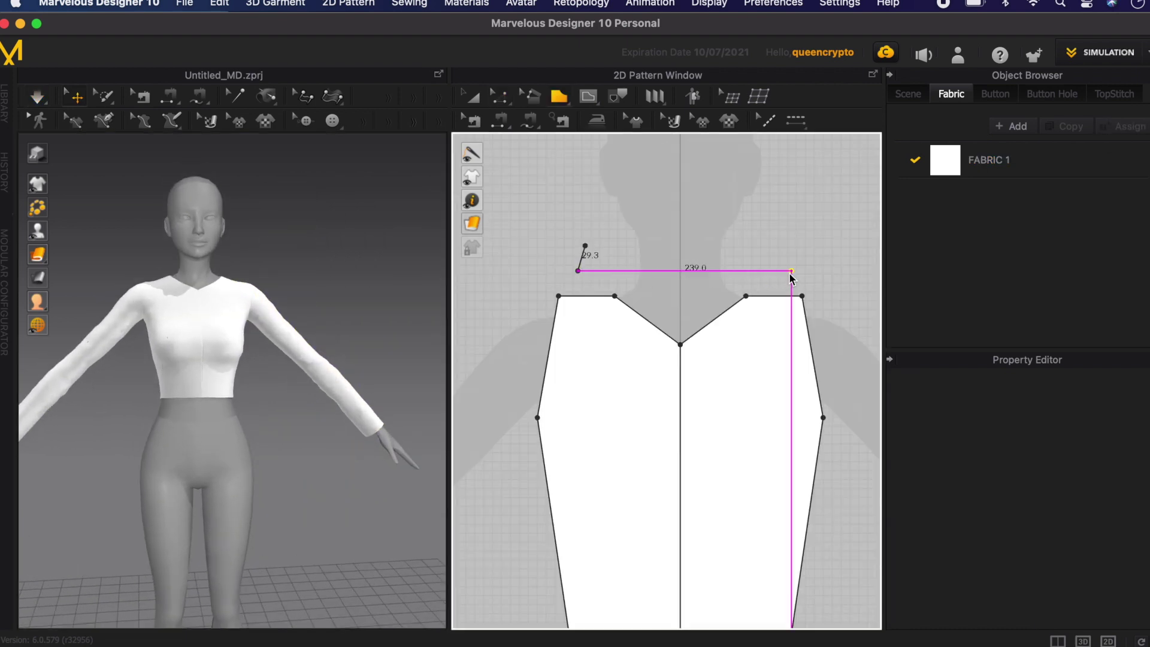
Step: Draw half a collar band above the neckline with an end edge of about 29 mm and unfold it about its centre edge
double_click(678, 246)
right_click(680, 254)
click(738, 434)
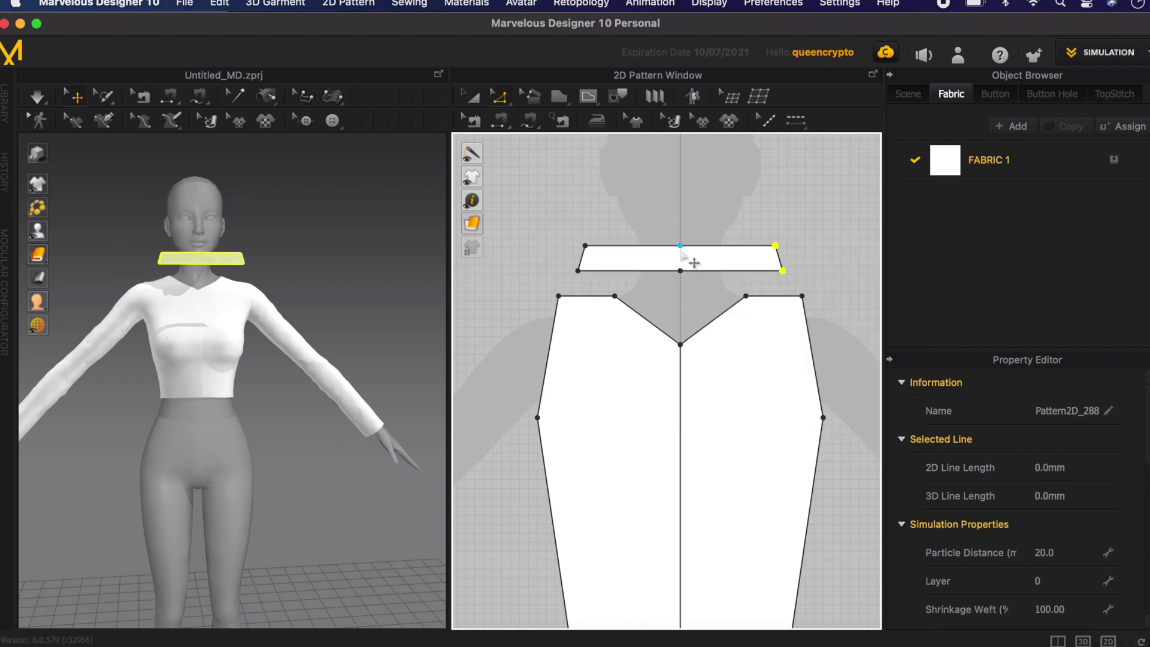
Step: Delete the centre points on the collar band's long edges, then curve the top edge upward and the bottom edge downward slightly
right_click(681, 246)
click(686, 256)
key(c)
drag(670, 246, 668, 242)
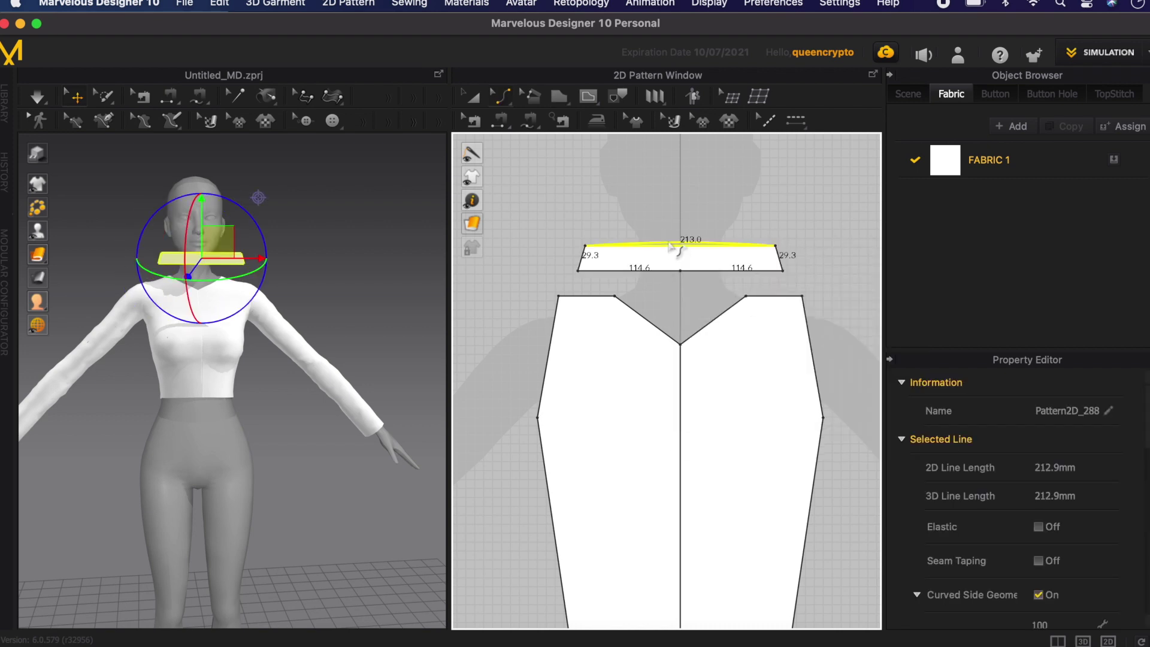
click(680, 272)
right_click(680, 274)
click(694, 279)
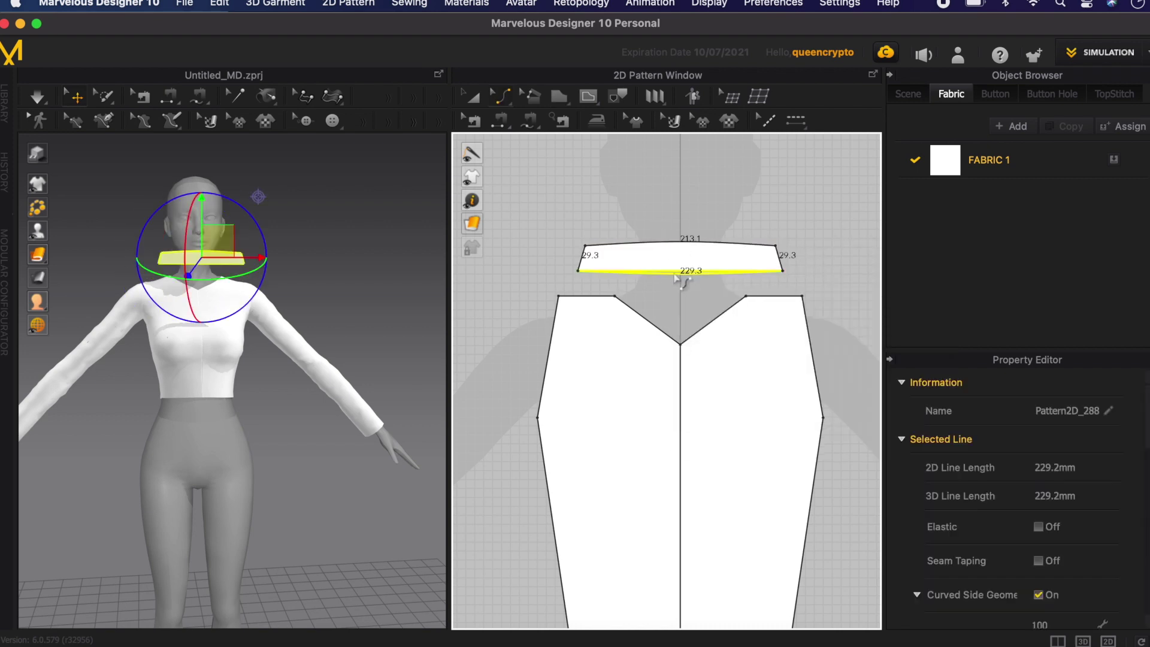
click(669, 233)
Step: Arrange the collar band around the back of the avatar's neck
right_drag(263, 323, 54, 320)
click(201, 264)
right_drag(54, 269, 212, 260)
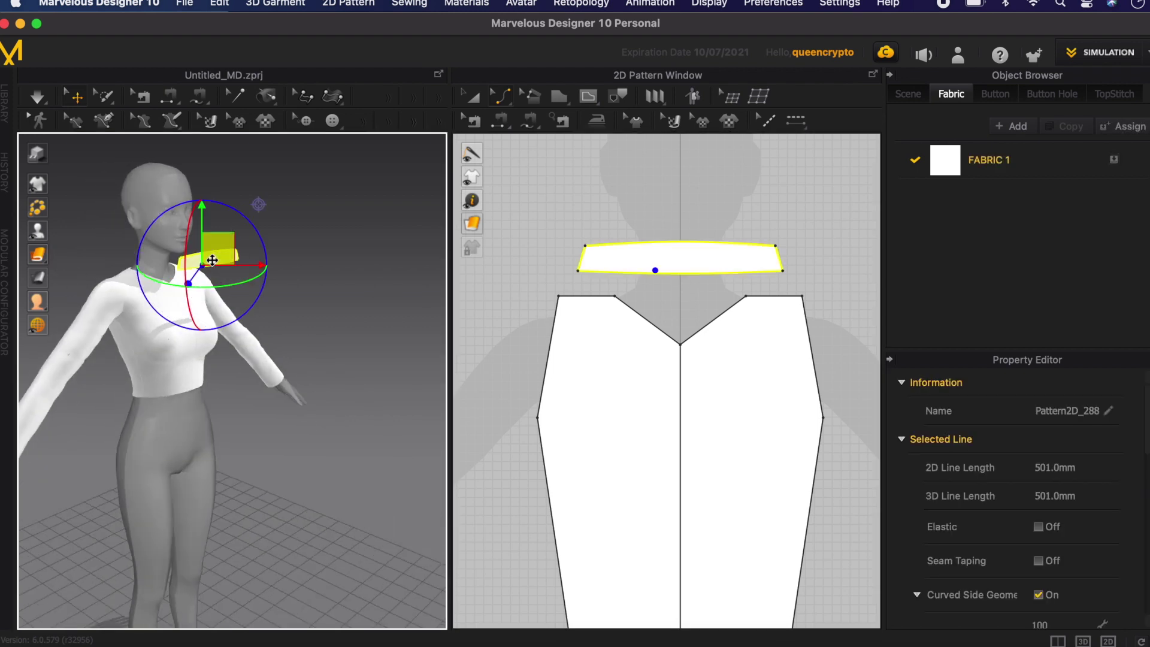
right_click(191, 265)
click(285, 370)
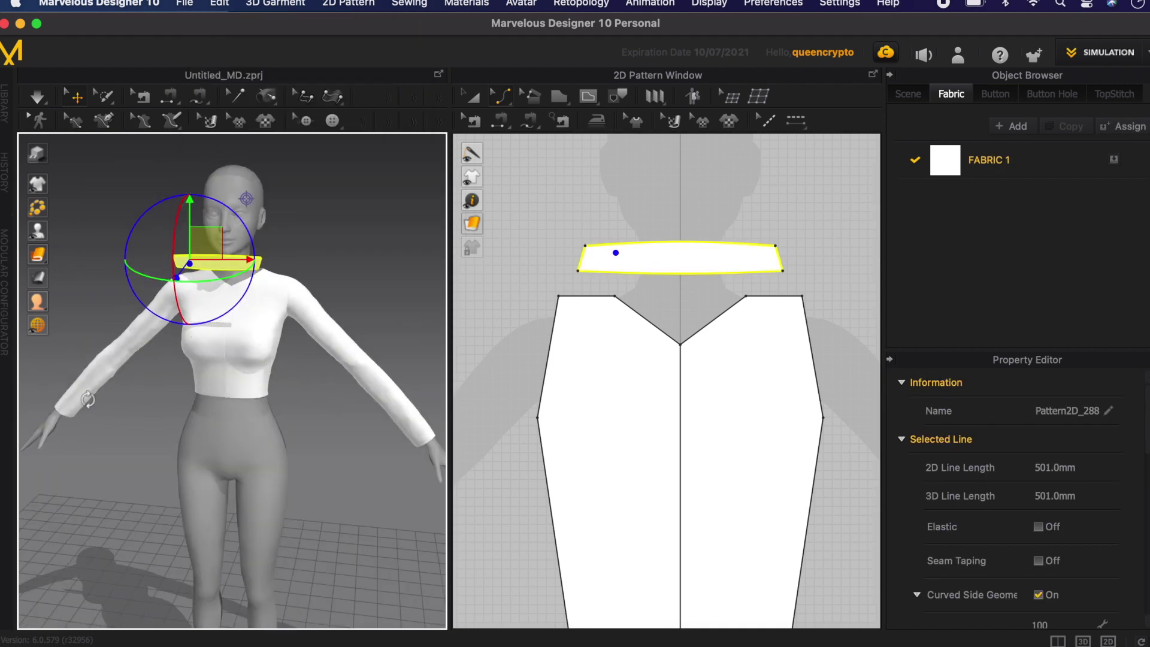
right_drag(95, 398, 316, 406)
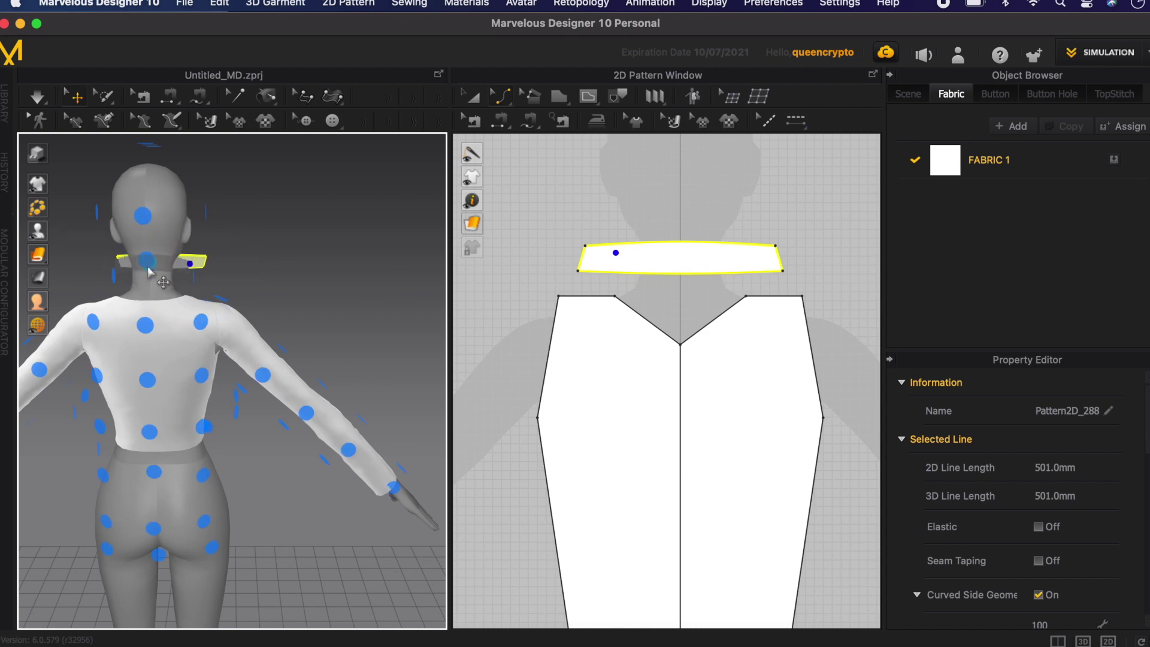
right_drag(282, 323, 150, 281)
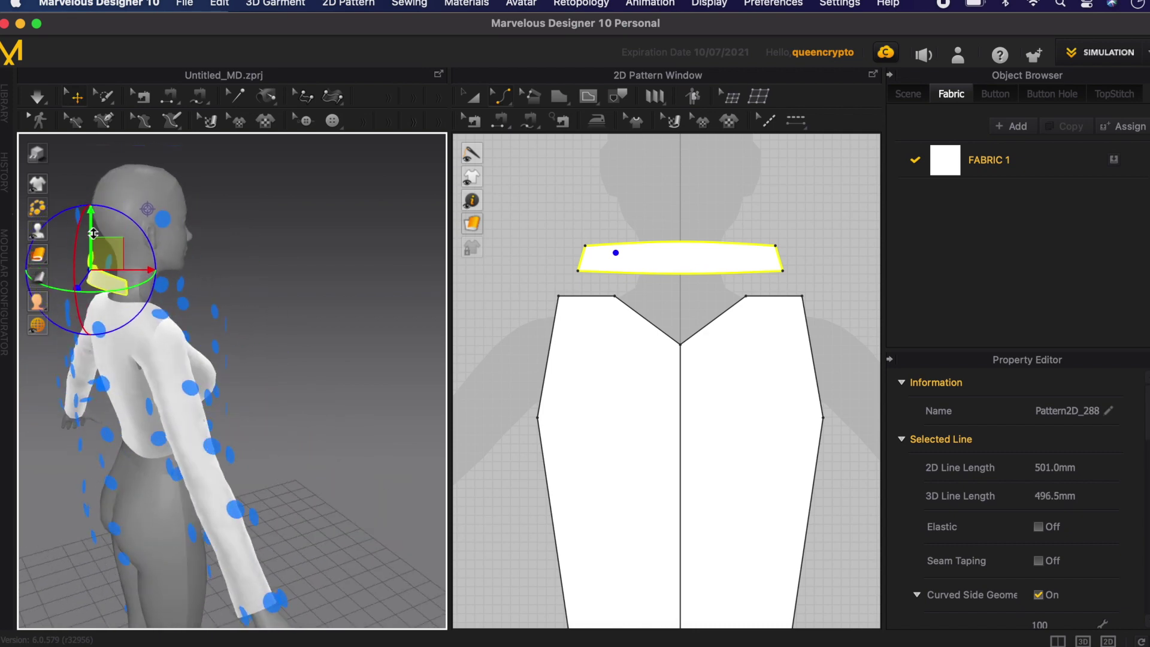
Step: Nudge the collar band into place against the back of the avatar's neck
drag(122, 282, 138, 283)
right_drag(321, 364, 186, 353)
drag(200, 269, 218, 269)
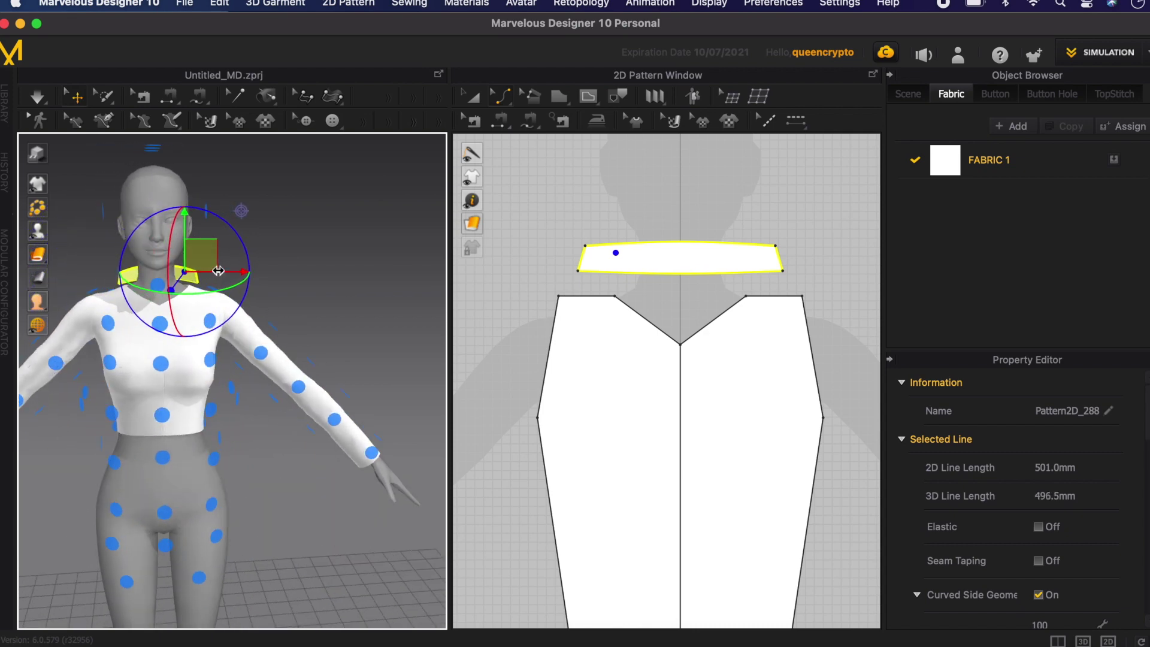
click(318, 264)
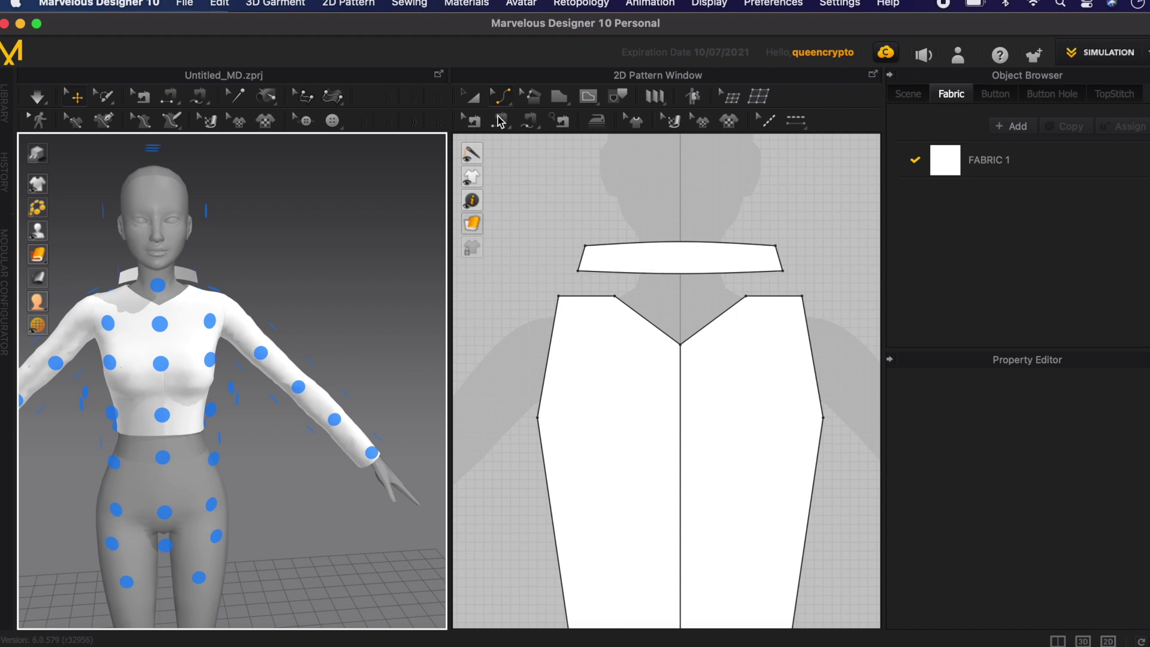
click(592, 118)
click(588, 96)
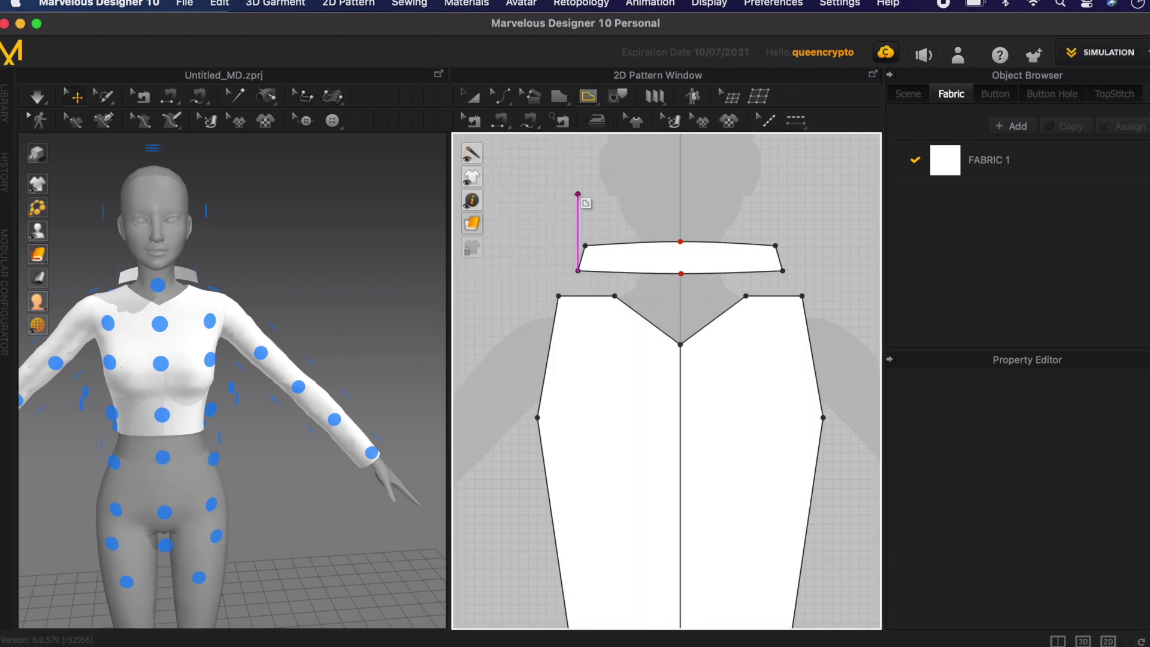
click(577, 193)
click(564, 377)
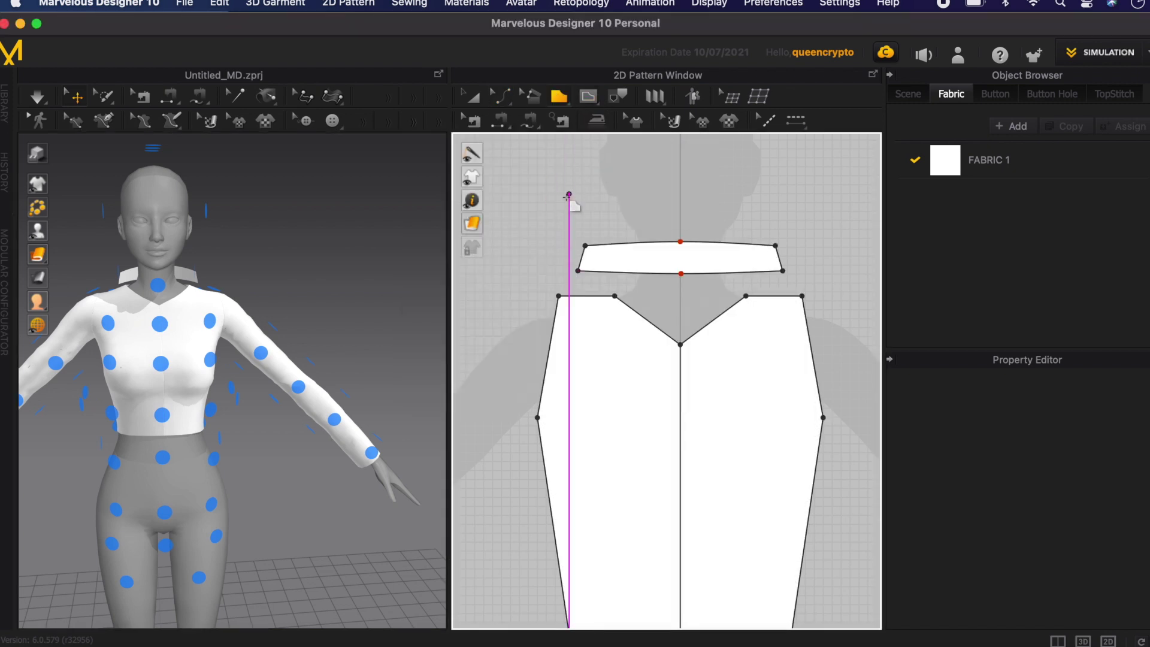
Step: Draw half an upper collar, about 124 mm along the top and 106 mm along the bottom, and unfold it about its centre edge
scroll(563, 198, up, 2)
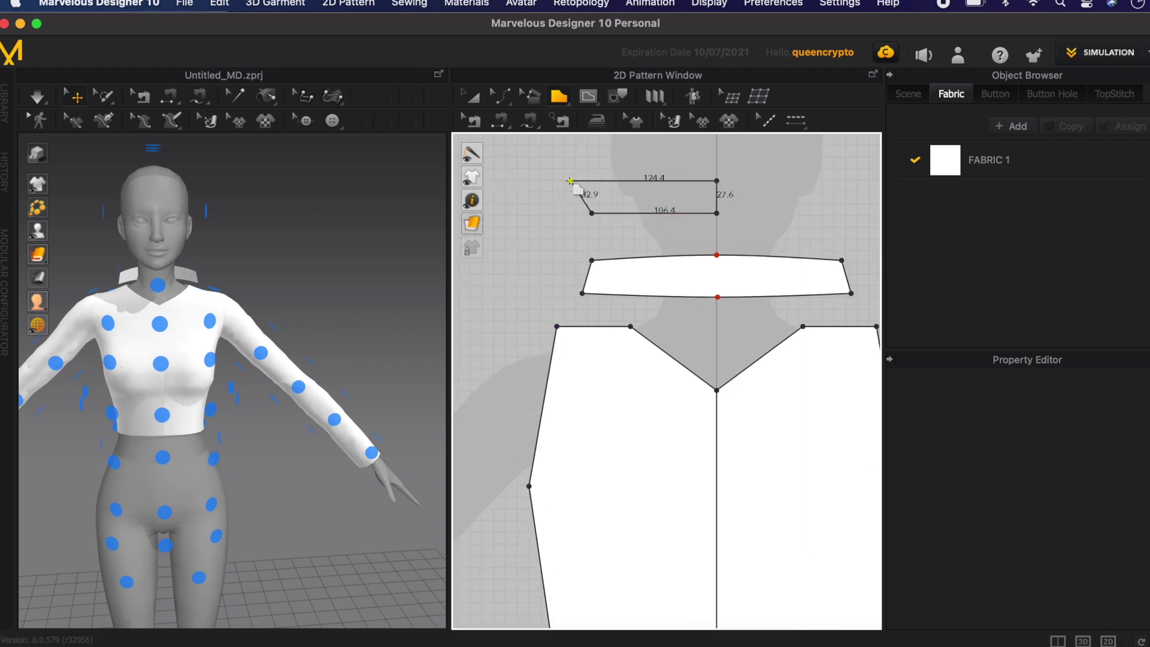
click(570, 180)
right_click(717, 197)
click(780, 357)
Step: Remove the centre points from the upper collar's long edges and curve both edges upward
right_click(716, 212)
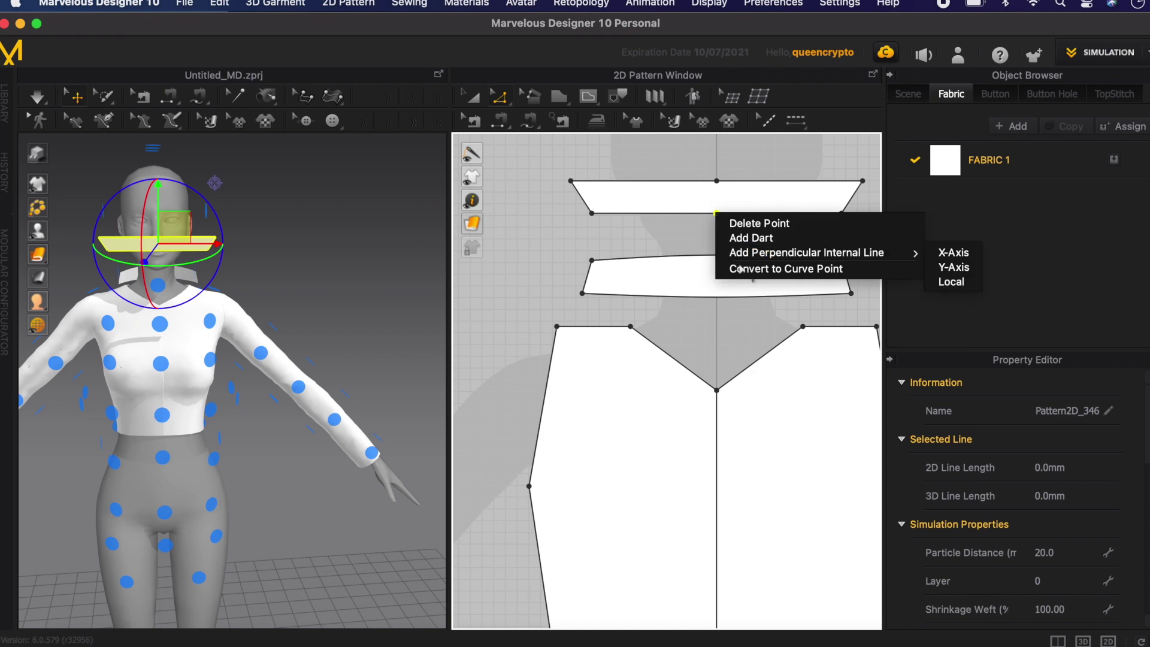
click(739, 267)
key(c)
drag(716, 212, 713, 166)
key(z)
right_click(716, 181)
click(725, 190)
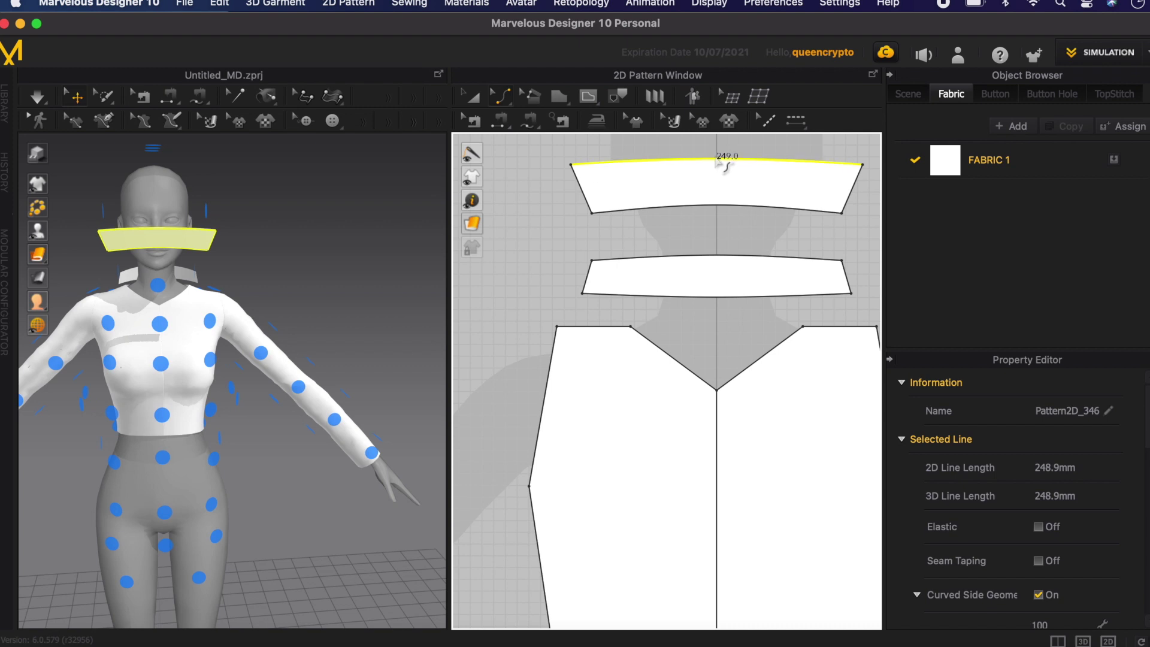
Step: Arrange the upper collar behind the avatar's neck above the collar band, undoing the misplaced attempts
right_drag(60, 301, 122, 270)
right_drag(258, 304, 72, 308)
right_click(174, 278)
click(294, 359)
right_drag(295, 363, 195, 305)
click(156, 271)
key(super+z)
right_drag(359, 290, 315, 291)
key(super+z)
key(super+z)
Step: Sew the collar pieces to the neckline and simulate the garment
click(240, 252)
click(135, 275)
right_drag(101, 330, 162, 325)
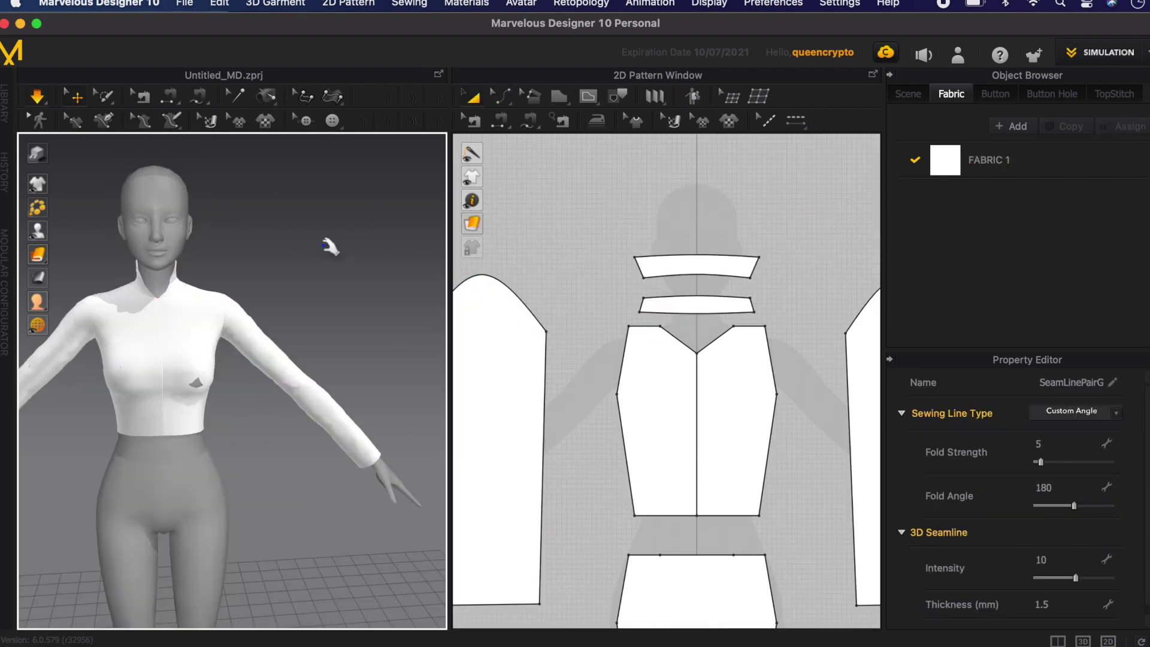
Step: Pull the draped fabric free at the chest during simulation and check the collar from the side and front
click(225, 385)
click(595, 275)
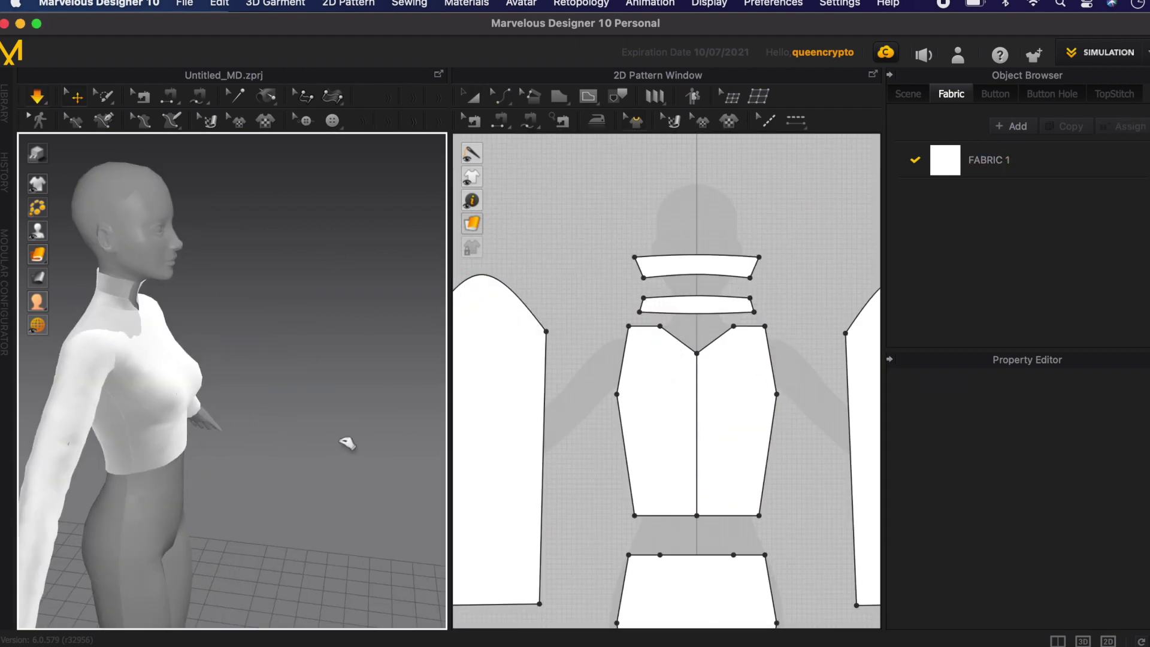
right_drag(347, 443, 317, 458)
click(308, 246)
right_drag(362, 246, 326, 249)
click(709, 242)
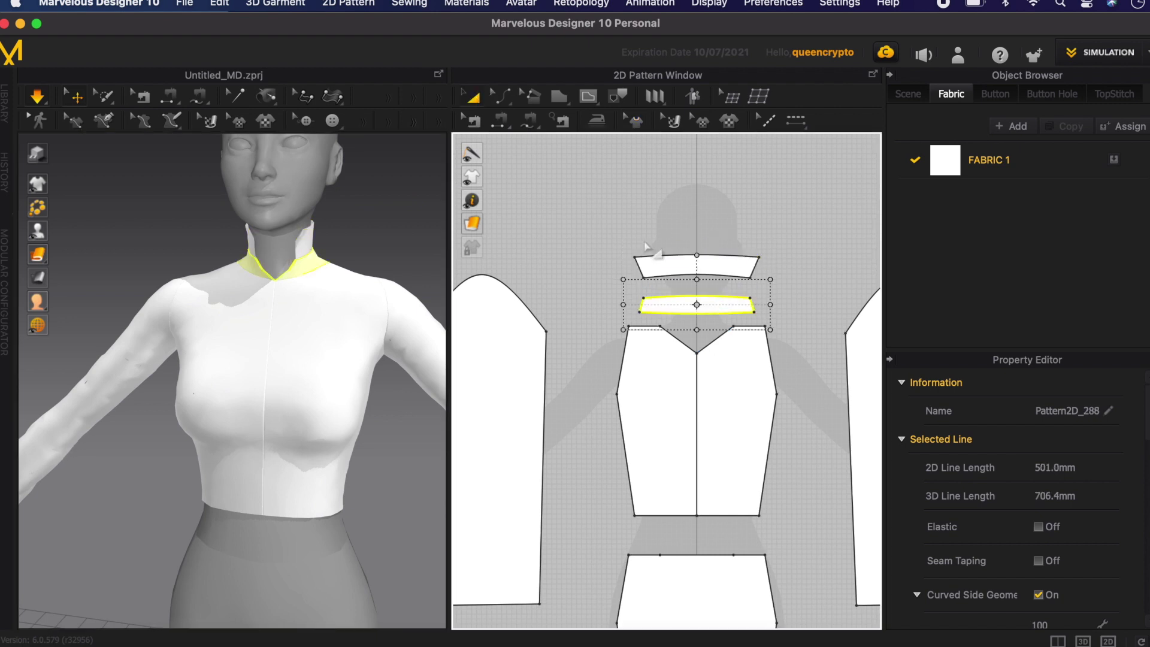
Step: Fold the upper collar down and outward along its seam with the collar band using Fold Arrangement
click(275, 3)
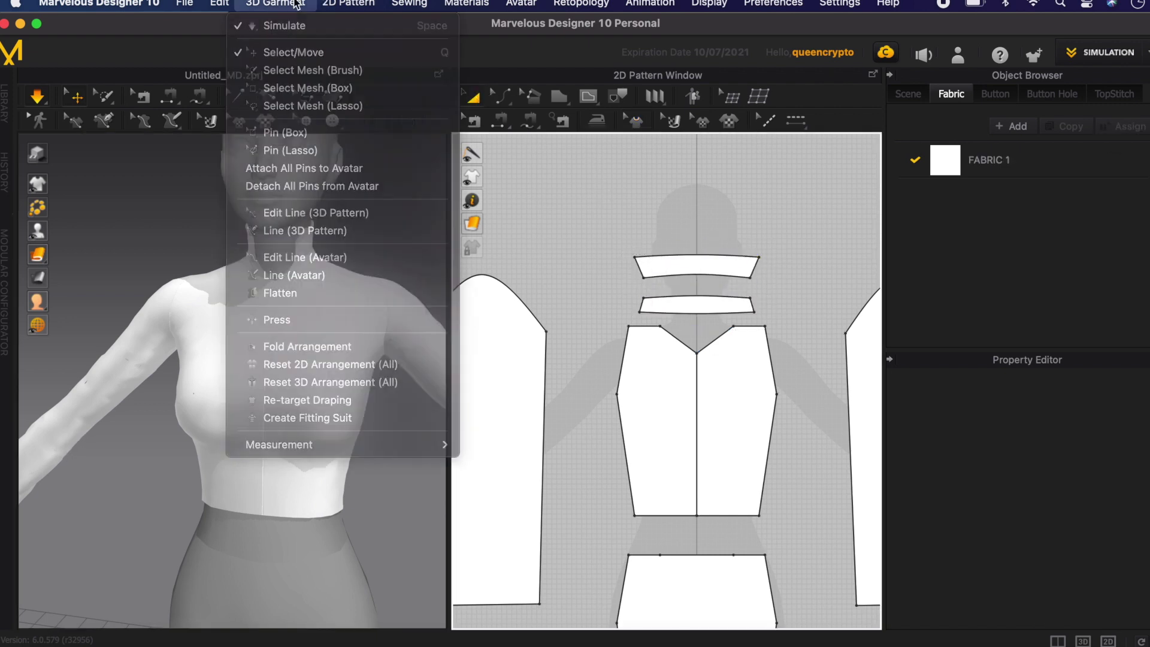
click(323, 342)
click(297, 264)
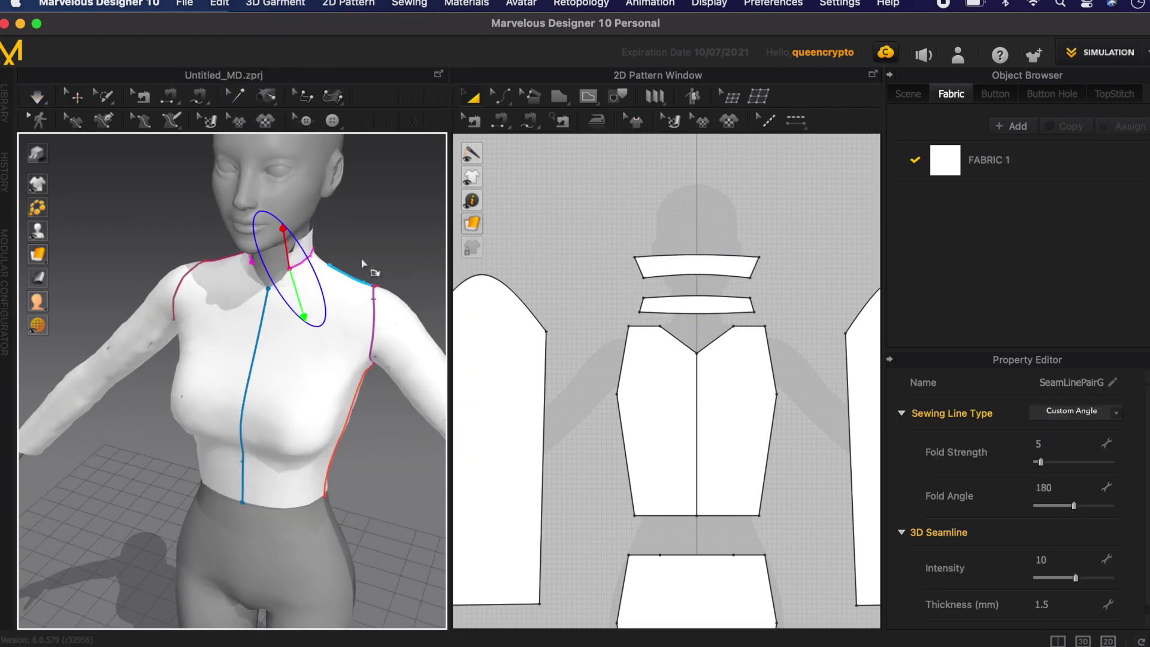
right_drag(362, 260, 369, 229)
drag(334, 289, 335, 288)
mouse_move(370, 230)
right_down()
mouse_move(318, 224)
mouse_move(379, 226)
right_up()
click(242, 272)
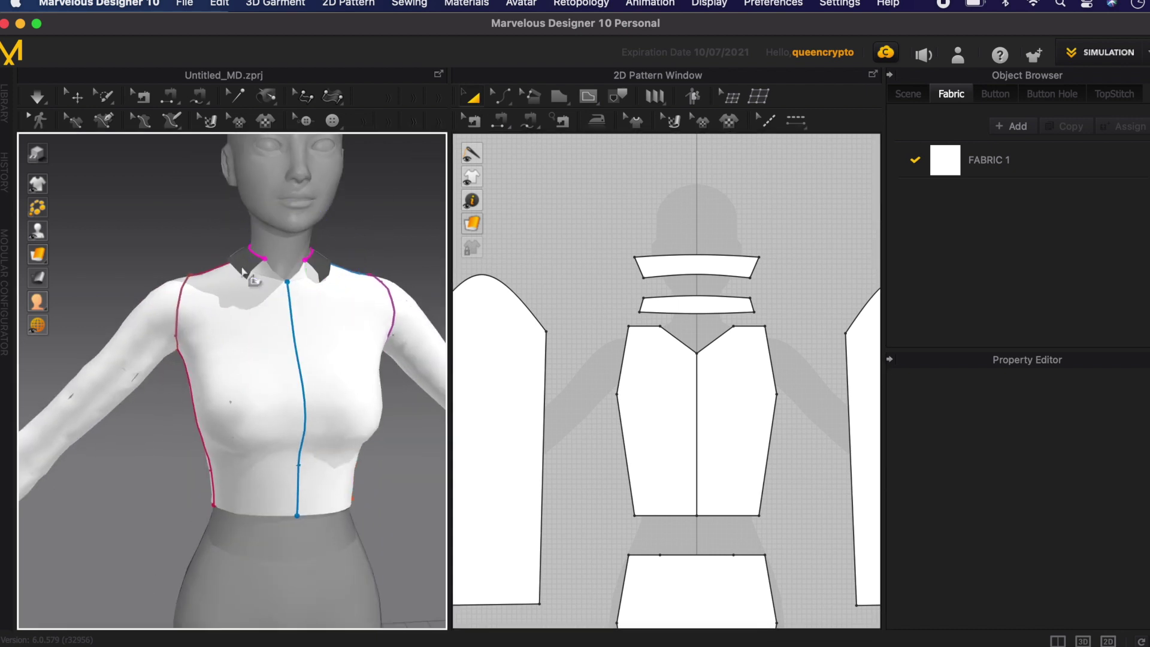
Step: Return to the Select/Move tool and simulate the garment so the folded collar settles, checking it from the front
click(651, 267)
click(251, 297)
click(74, 97)
right_drag(322, 321, 380, 379)
click(648, 264)
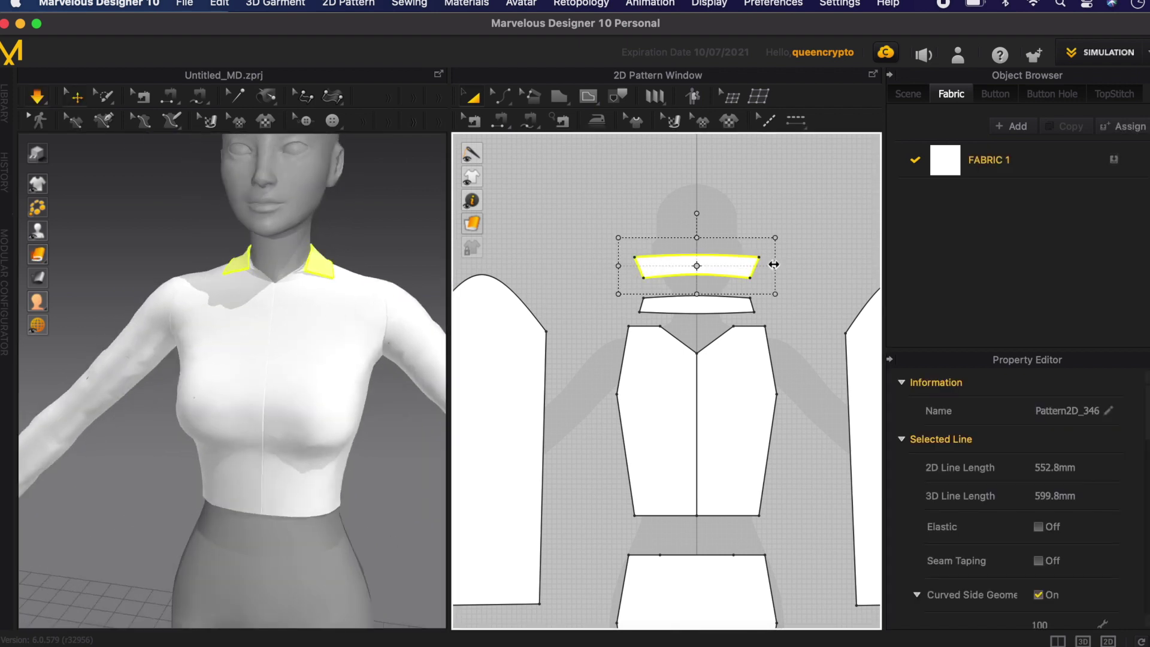
mouse_move(376, 276)
right_down()
mouse_move(333, 257)
mouse_move(374, 257)
right_up()
click(390, 368)
right_drag(391, 367, 387, 433)
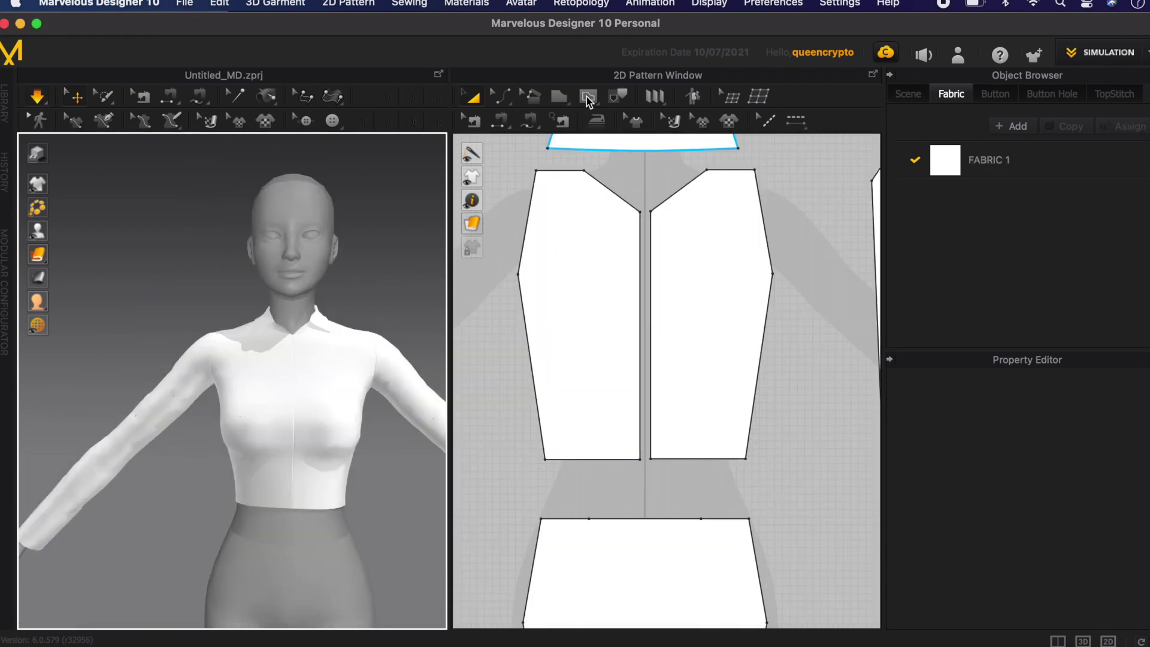
Step: Draw a horizontal internal line about 126.5 mm long just above the hem of the left-hand front panel
click(587, 96)
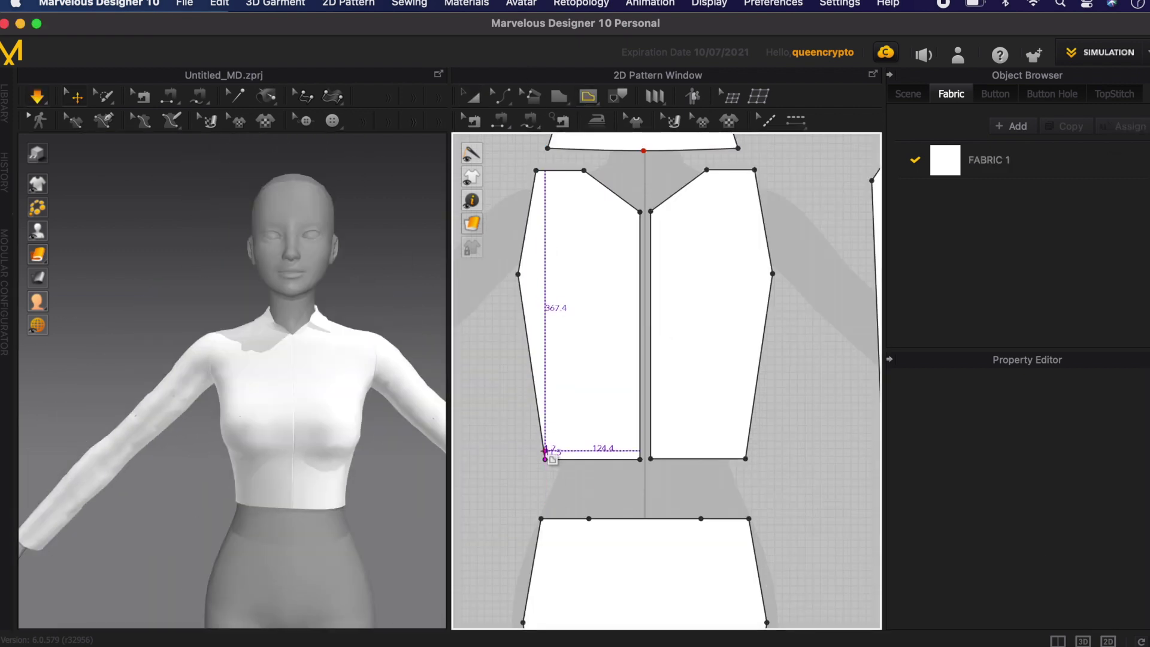
scroll(545, 443, up, 5)
scroll(546, 442, down, 5)
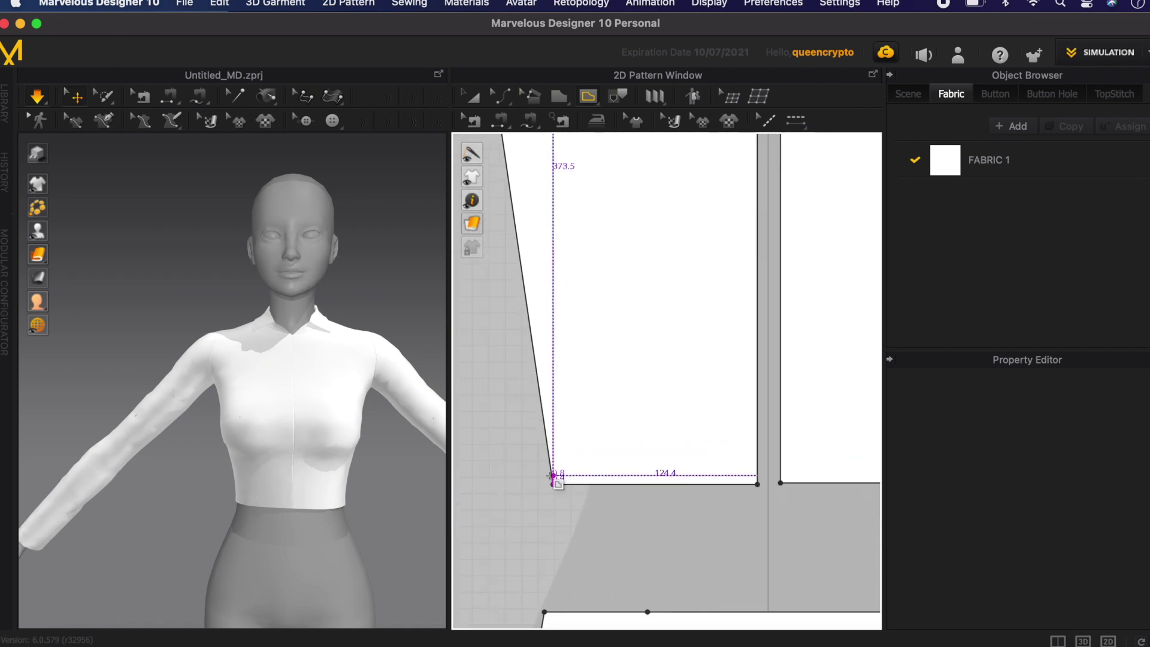
scroll(551, 476, up, 8)
scroll(524, 477, down, 2)
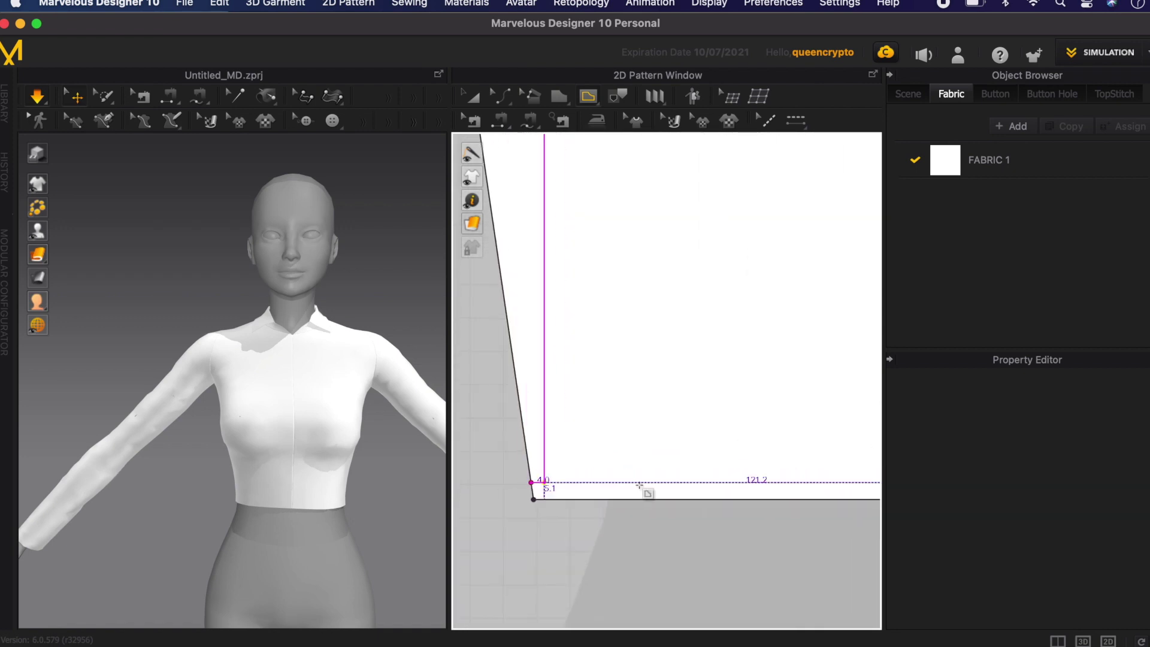
scroll(533, 452, down, 5)
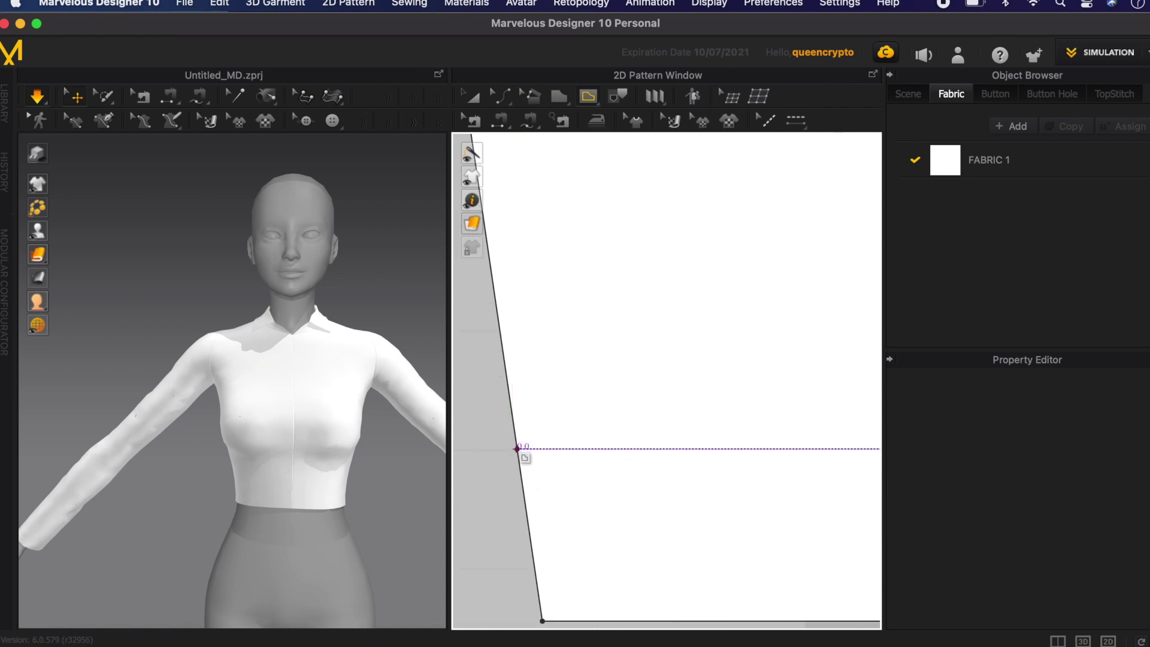
click(644, 475)
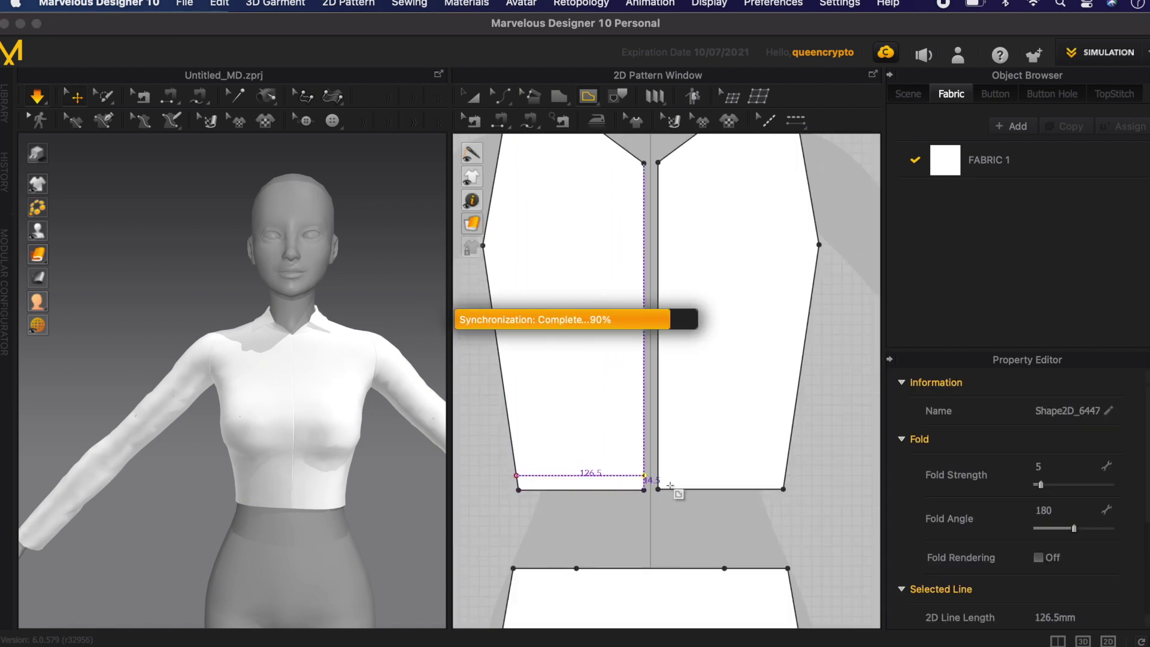
Step: Draw a matching horizontal internal line about 126.4 mm long just above the hem of the right-hand front panel
scroll(658, 473, up, 1)
scroll(826, 471, up, 5)
double_click(824, 472)
scroll(789, 490, down, 8)
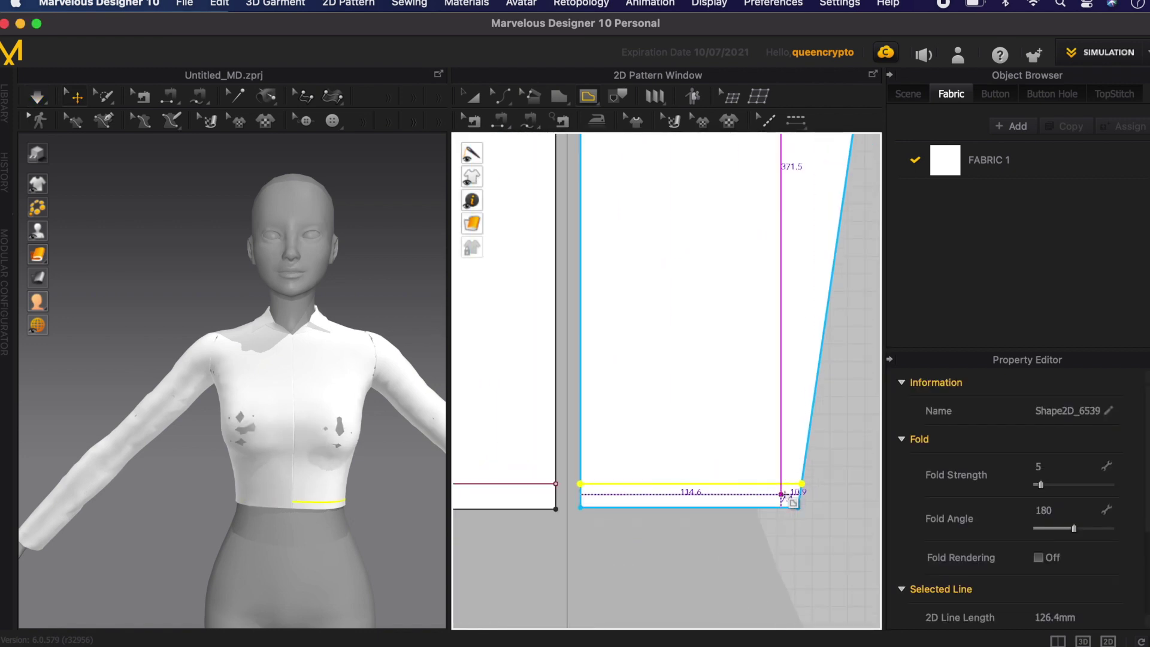
Step: Draw a horizontal internal line from side to side just above the hem of the back panel
scroll(663, 494, up, 3)
scroll(494, 488, down, 5)
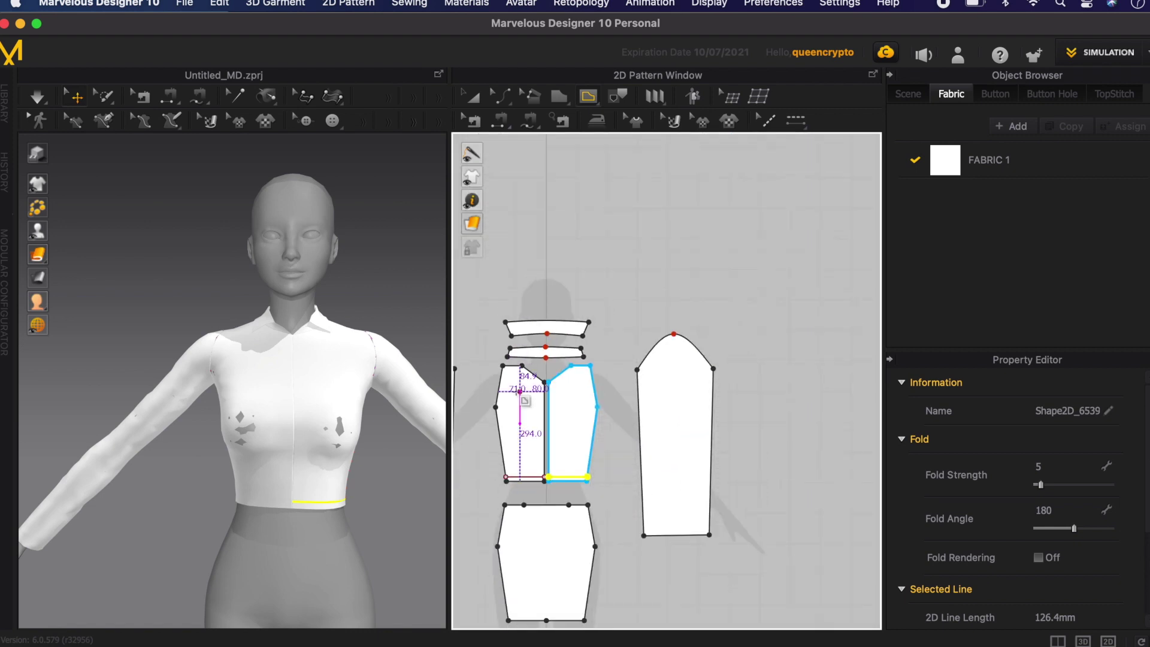
scroll(490, 572, up, 7)
click(490, 572)
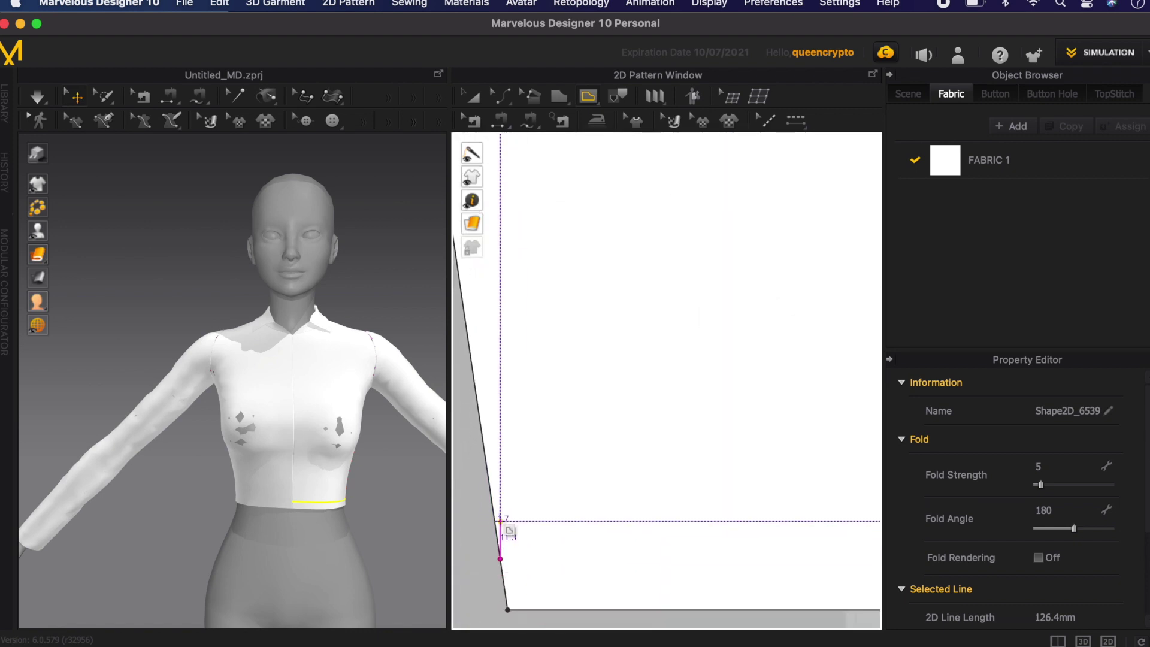
scroll(798, 539, down, 5)
scroll(749, 527, up, 6)
click(747, 526)
scroll(750, 527, down, 5)
key(z)
right_click(633, 546)
click(664, 554)
scroll(651, 531, down, 4)
scroll(641, 297, up, 1)
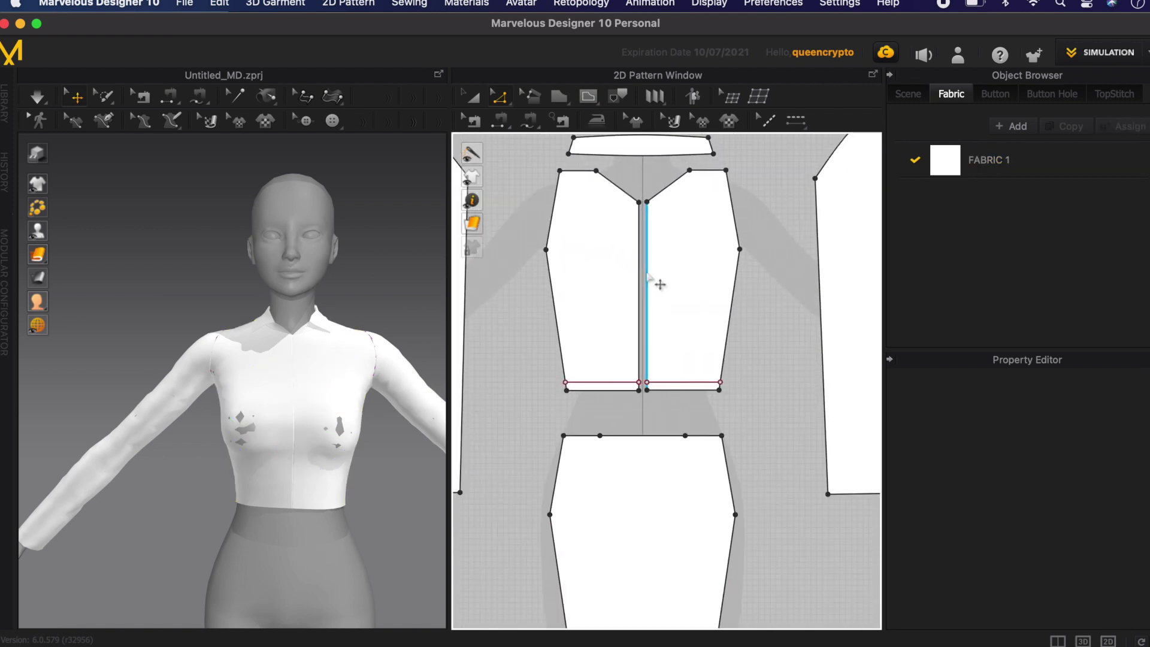
Step: Widen both front panels and the back panel slightly together, then simulate and check the fit on the avatar
click(342, 436)
scroll(542, 457, down, 2)
drag(525, 274, 691, 620)
scroll(683, 278, down, 1)
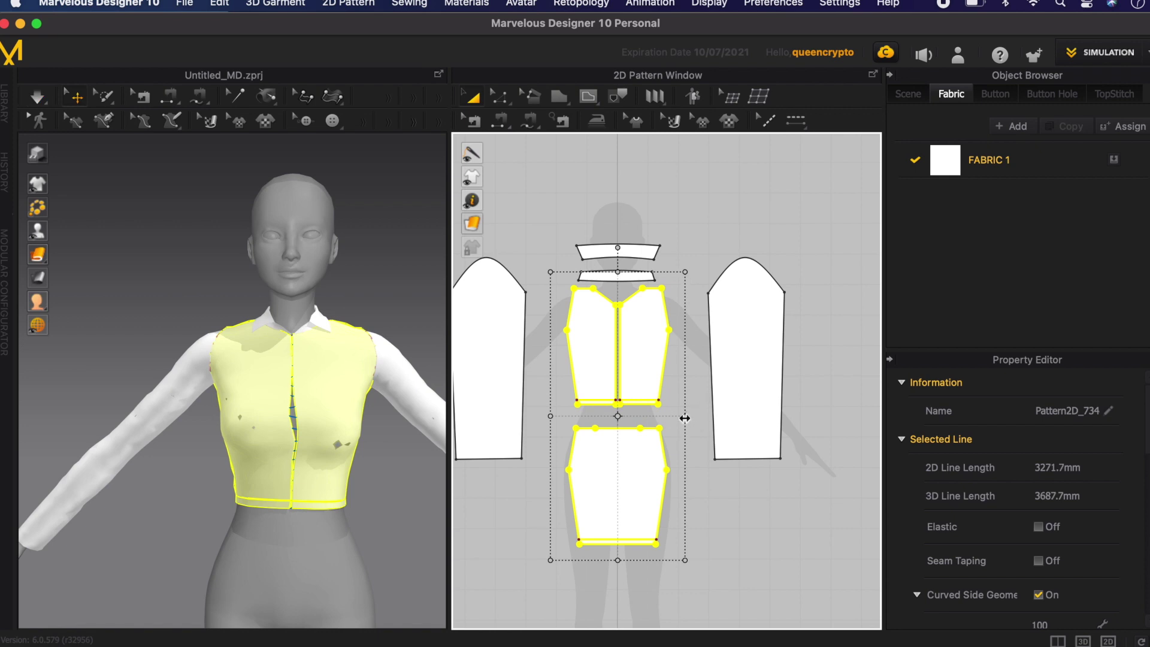
key(space)
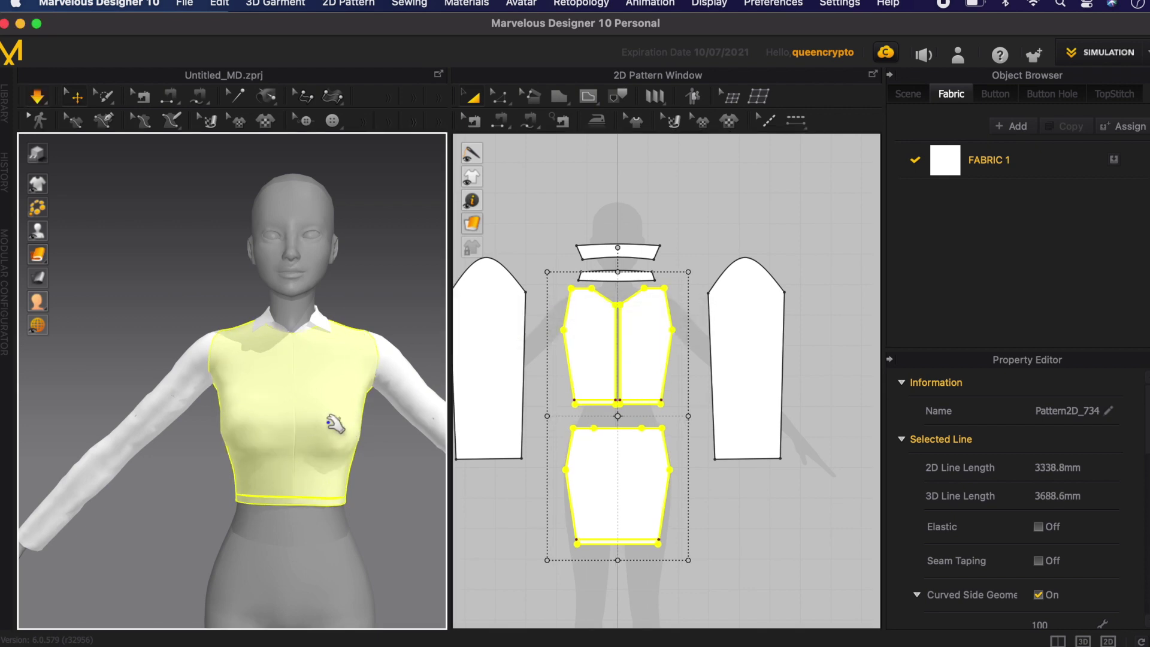
right_drag(359, 428, 319, 438)
click(619, 466)
right_drag(215, 464, 275, 469)
click(271, 341)
right_drag(267, 335, 154, 333)
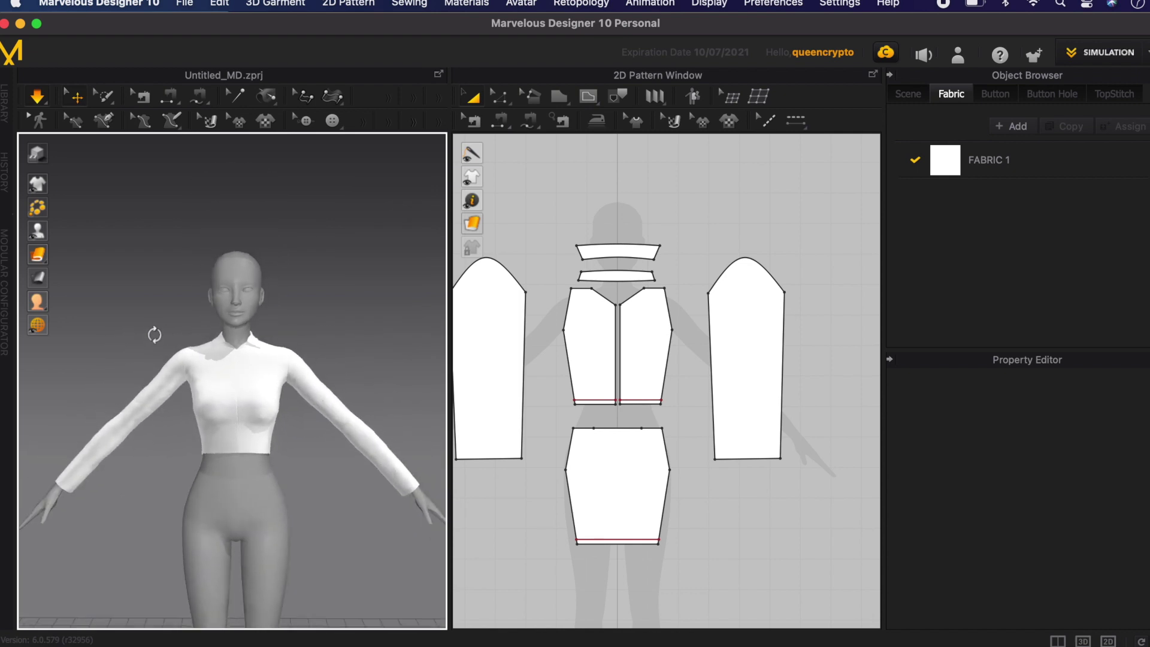
Step: Cut and sew the front and back panels along their three hem lines to form a waistband, and simulate
scroll(566, 440, up, 3)
click(565, 440)
click(592, 349)
shift+click(659, 592)
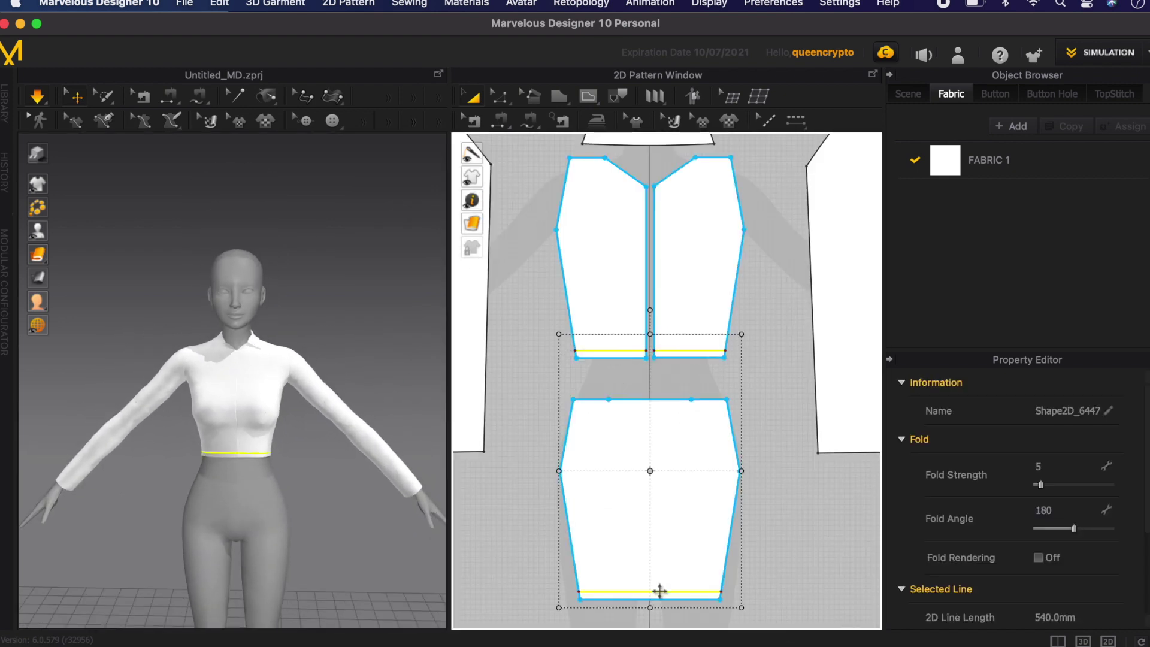
right_click(659, 591)
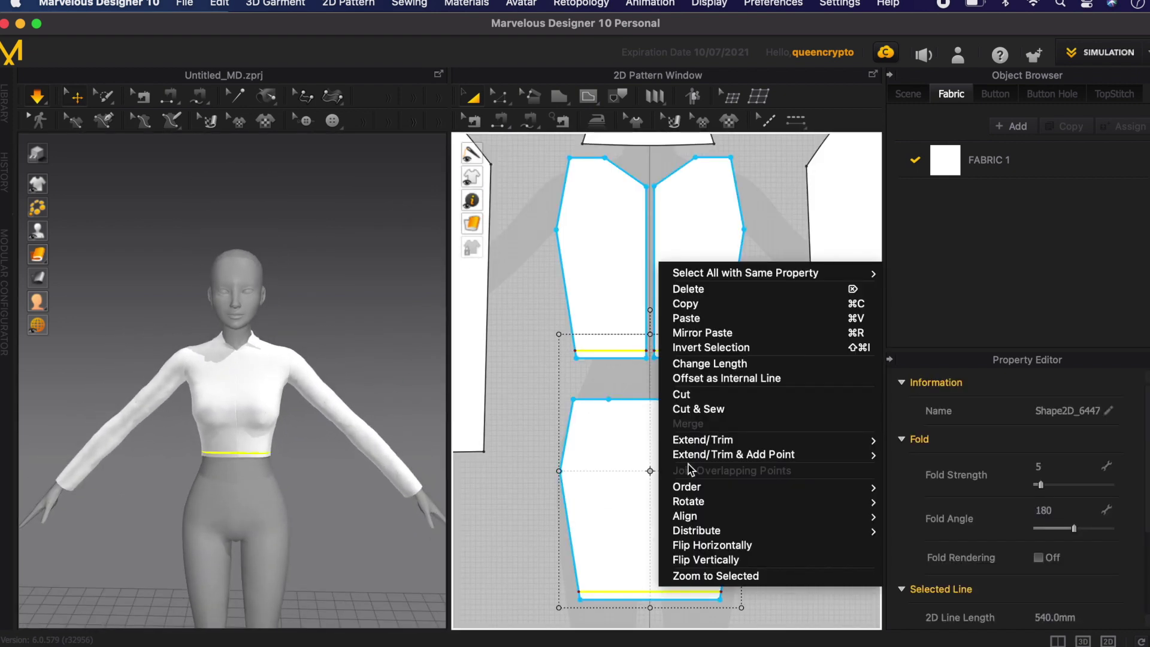
click(704, 417)
scroll(252, 505, up, 6)
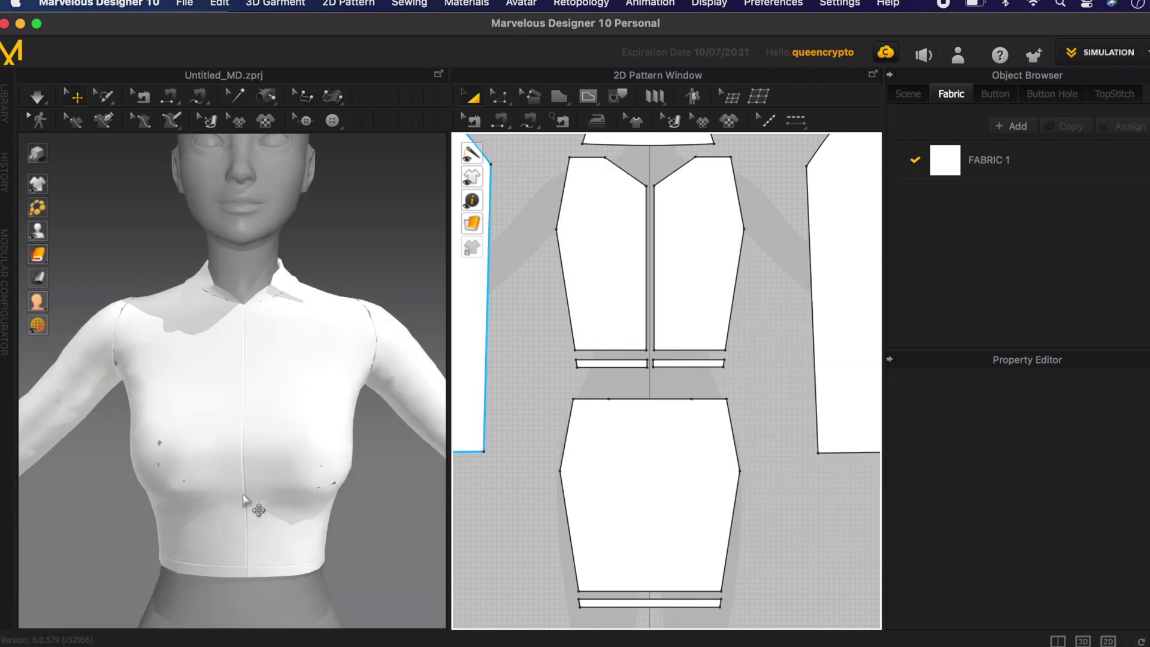
click(471, 365)
key(space)
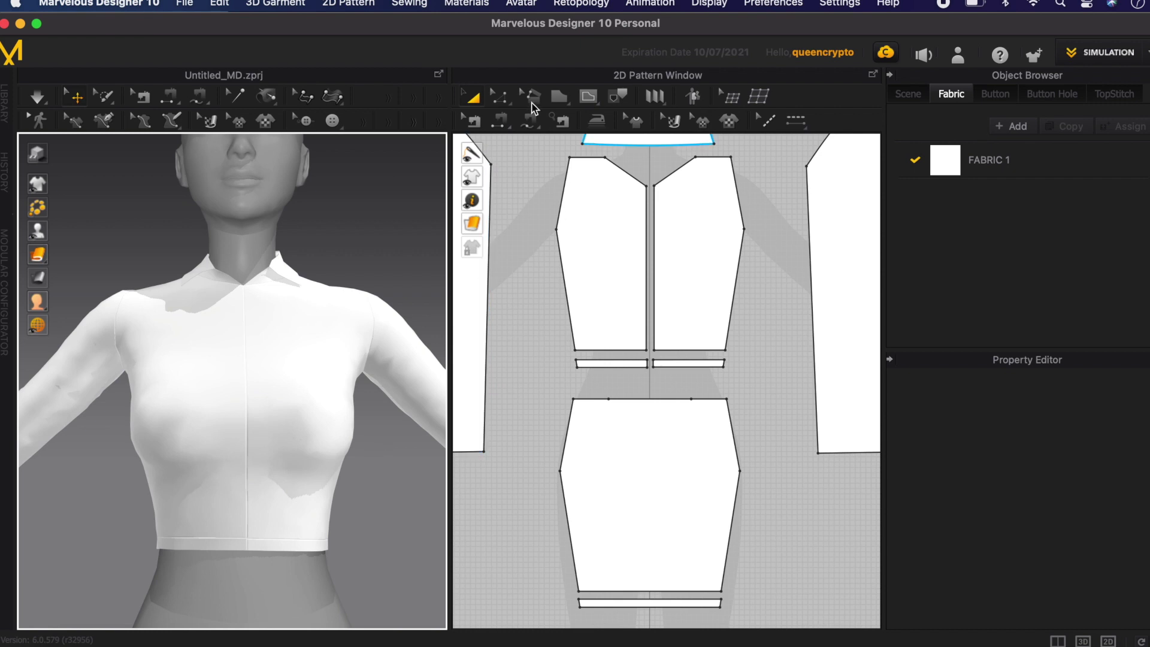
Step: Draw a vertical internal line about 322 mm long beside the centre edge of each front panel and simulate
key(s)
scroll(647, 190, up, 3)
click(634, 461)
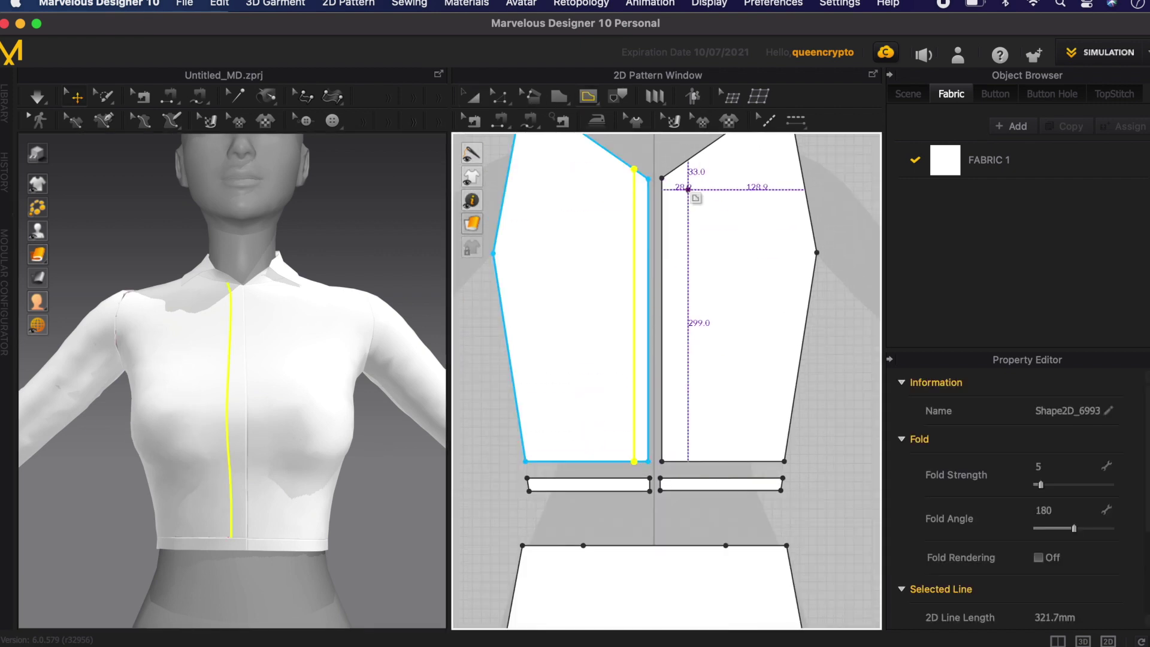
double_click(675, 461)
click(838, 226)
click(575, 379)
key(space)
click(383, 274)
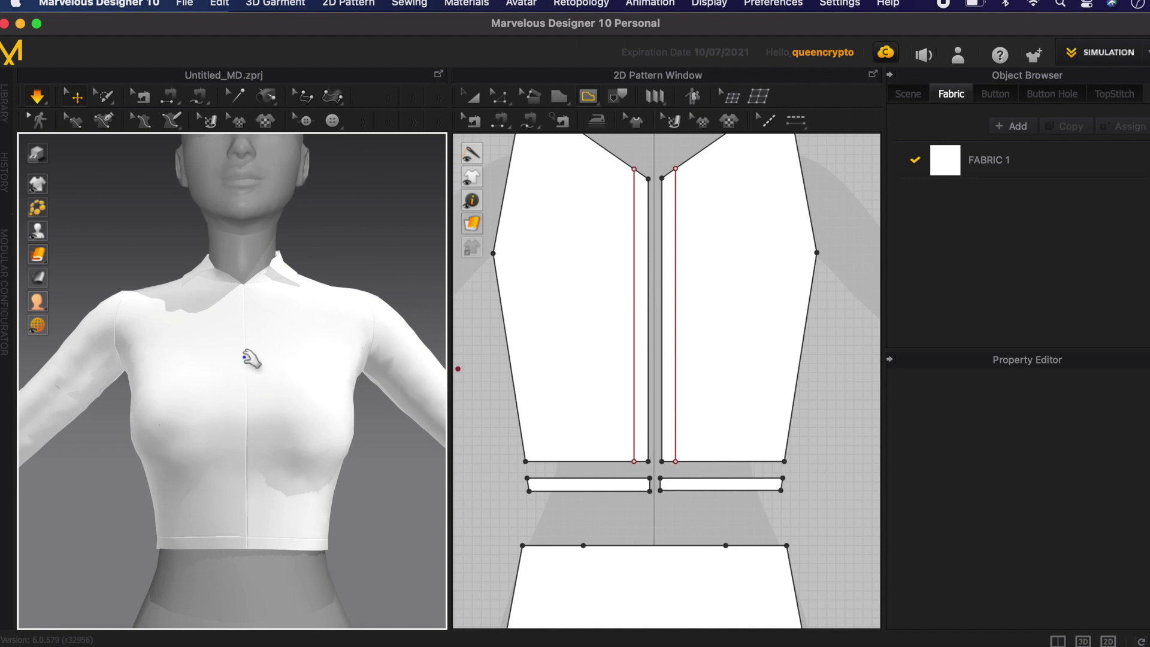
Step: Draw a horizontal internal line about 218 mm long near the wrist end of both sleeves
scroll(676, 422, down, 5)
scroll(527, 483, up, 3)
click(529, 467)
double_click(648, 466)
scroll(509, 478, down, 4)
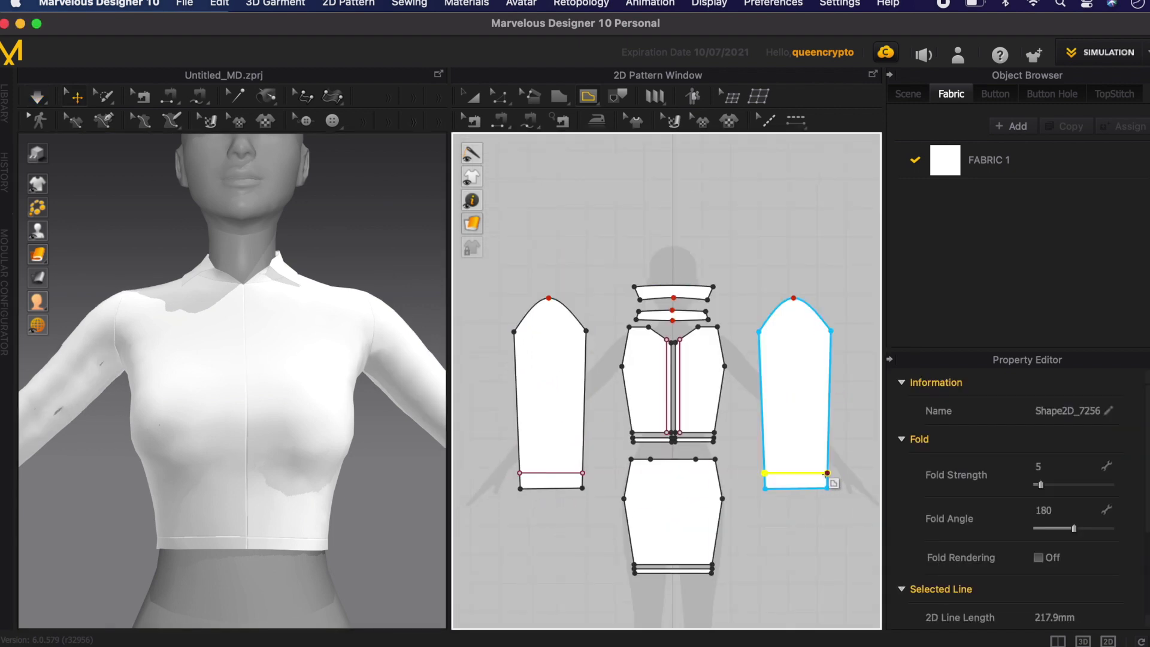
Step: Cut and sew both sleeves along their wrist lines to form separate cuffs, and simulate the garment
click(471, 96)
scroll(338, 320, down, 5)
key(space)
click(530, 481)
key(z)
right_click(557, 471)
click(585, 385)
right_click(799, 473)
click(825, 387)
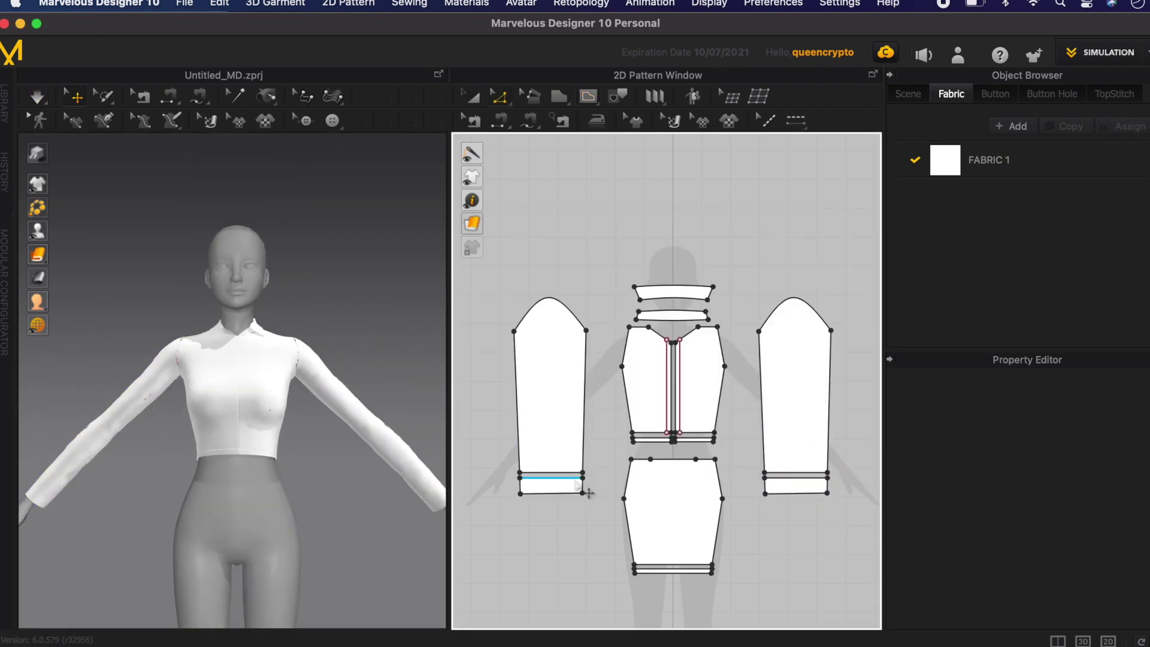
key(space)
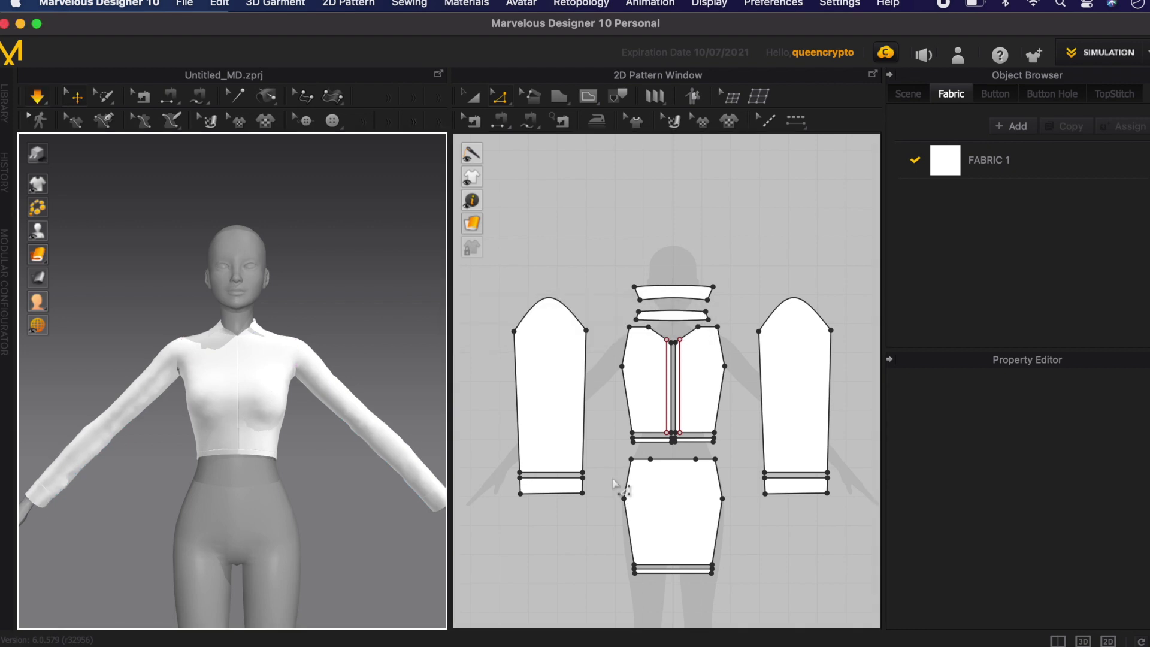
scroll(687, 402, up, 4)
click(201, 361)
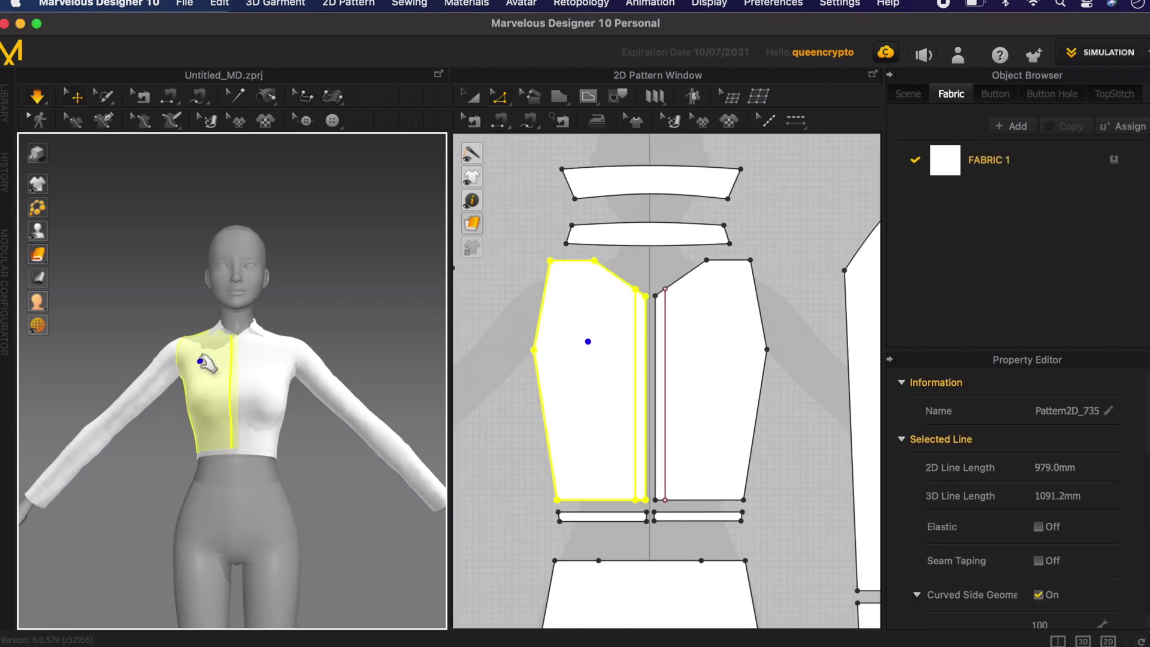
Step: Draw a horizontal internal line about 171 mm long from the underarm point to the centre edge of each front panel
key(x)
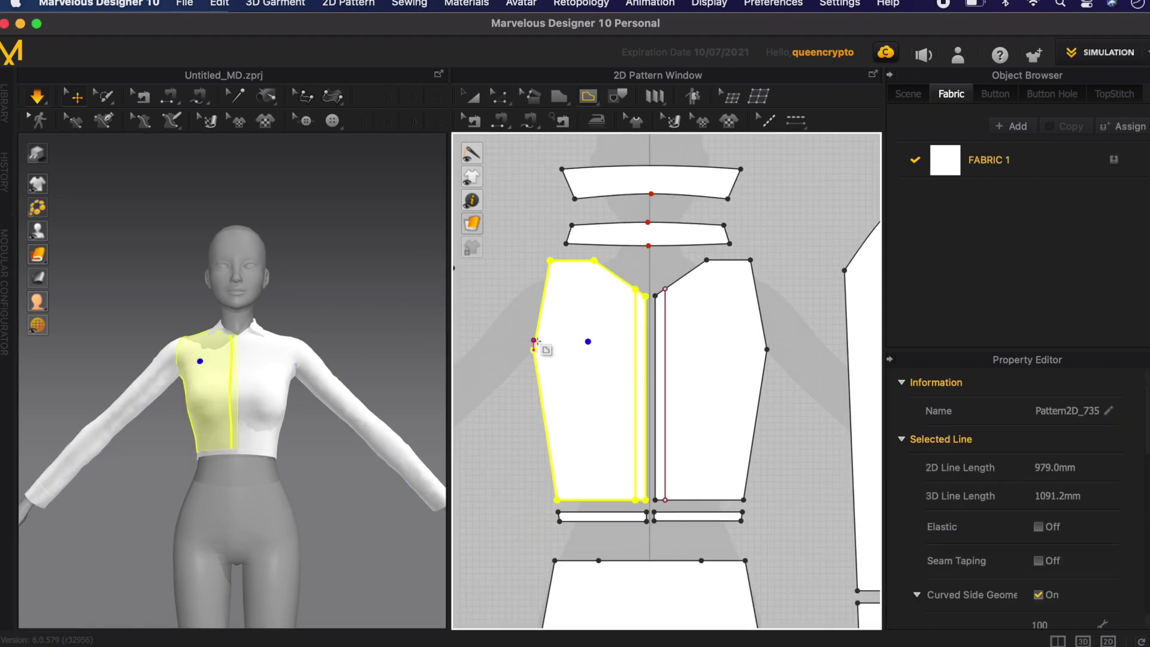
scroll(645, 352, up, 3)
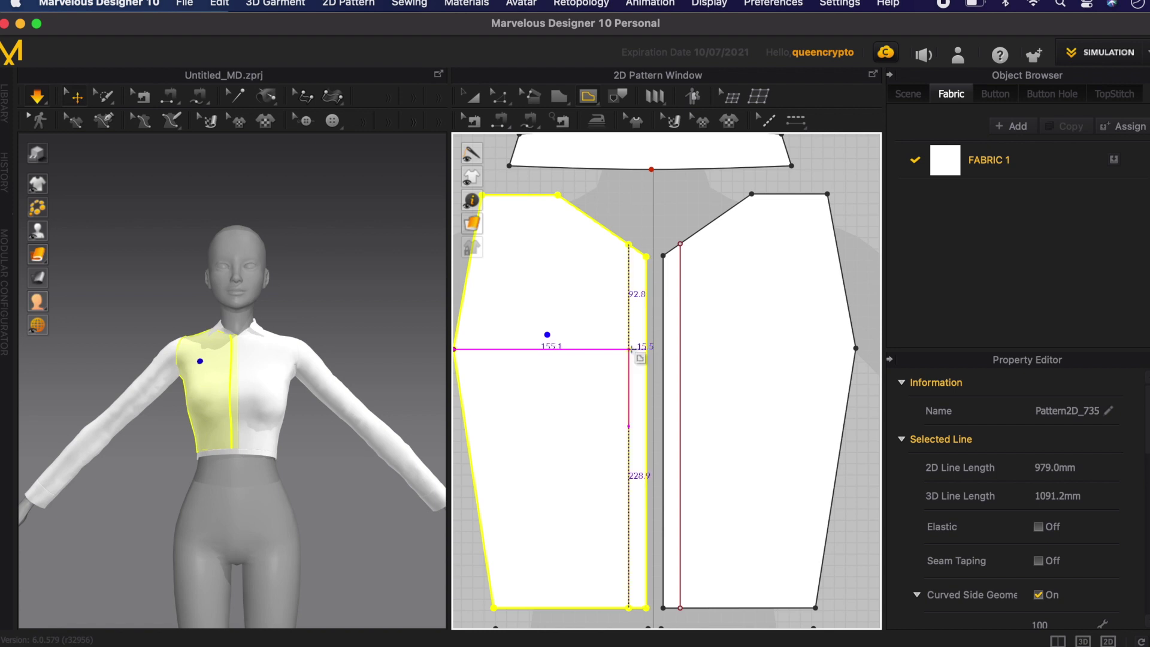
click(645, 349)
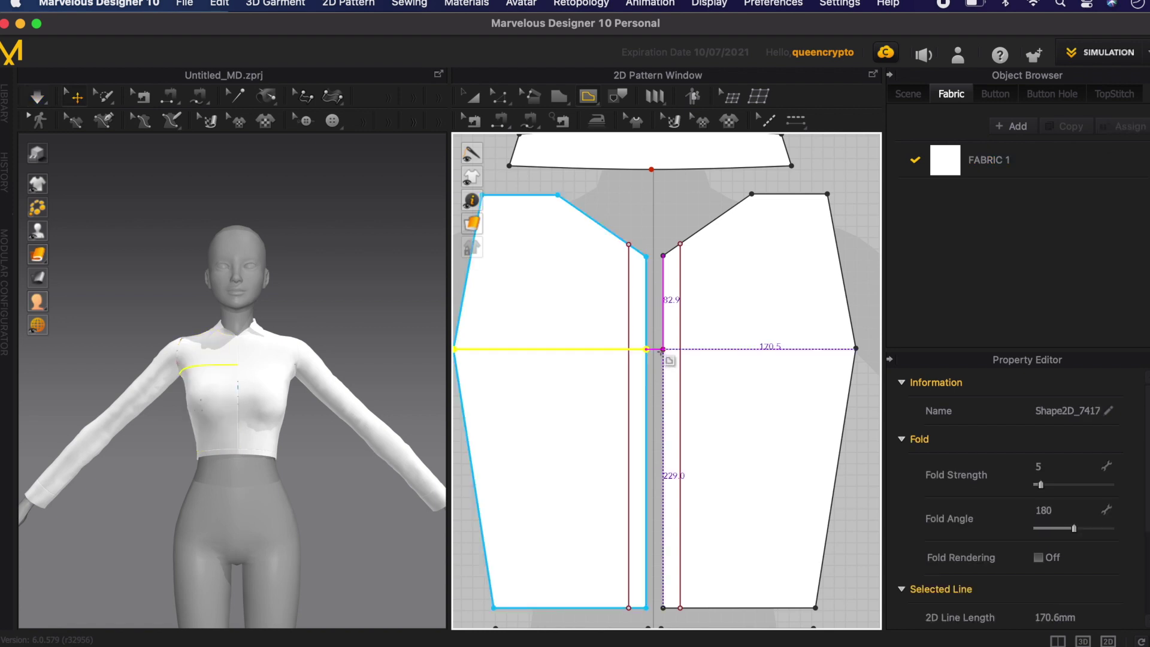
scroll(755, 419, up, 2)
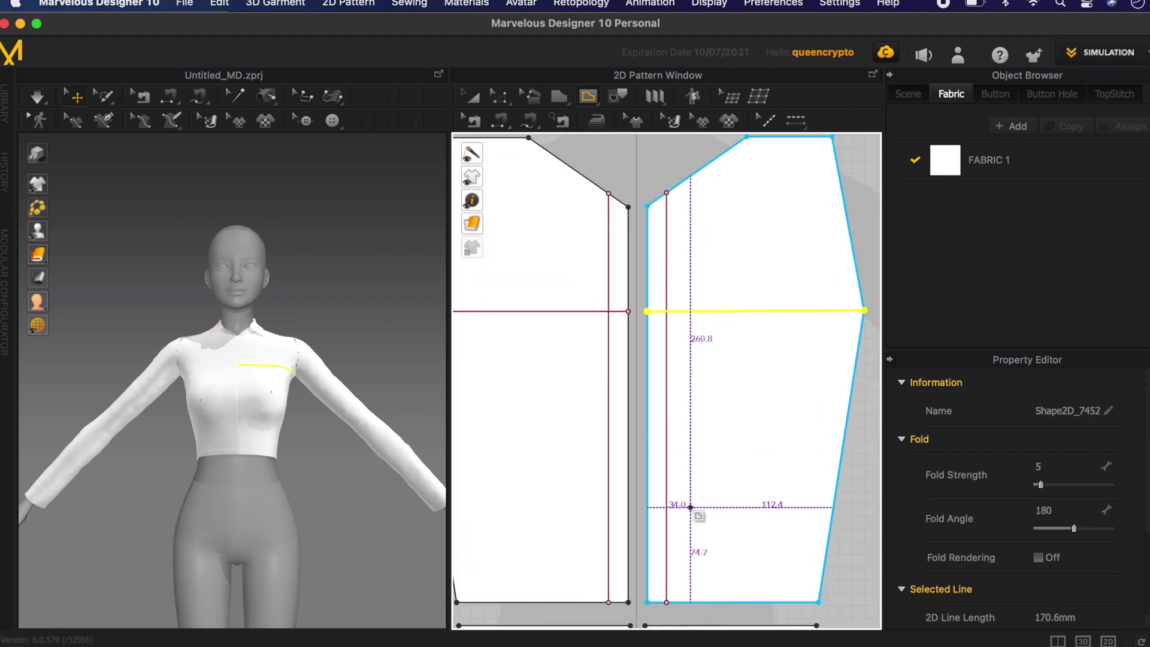
scroll(690, 492, down, 2)
Step: Draw a horizontal internal line about 341 mm long across the back panel between its two underarm points
key(z)
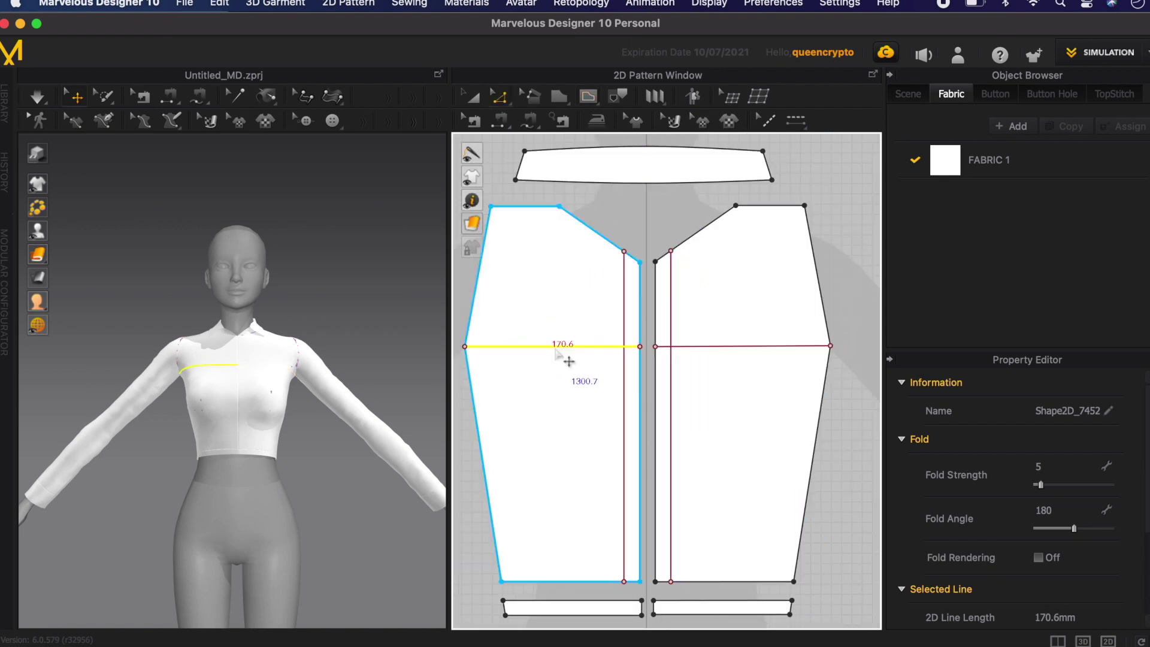
click(563, 347)
scroll(610, 336, down, 5)
click(588, 97)
click(551, 565)
click(747, 565)
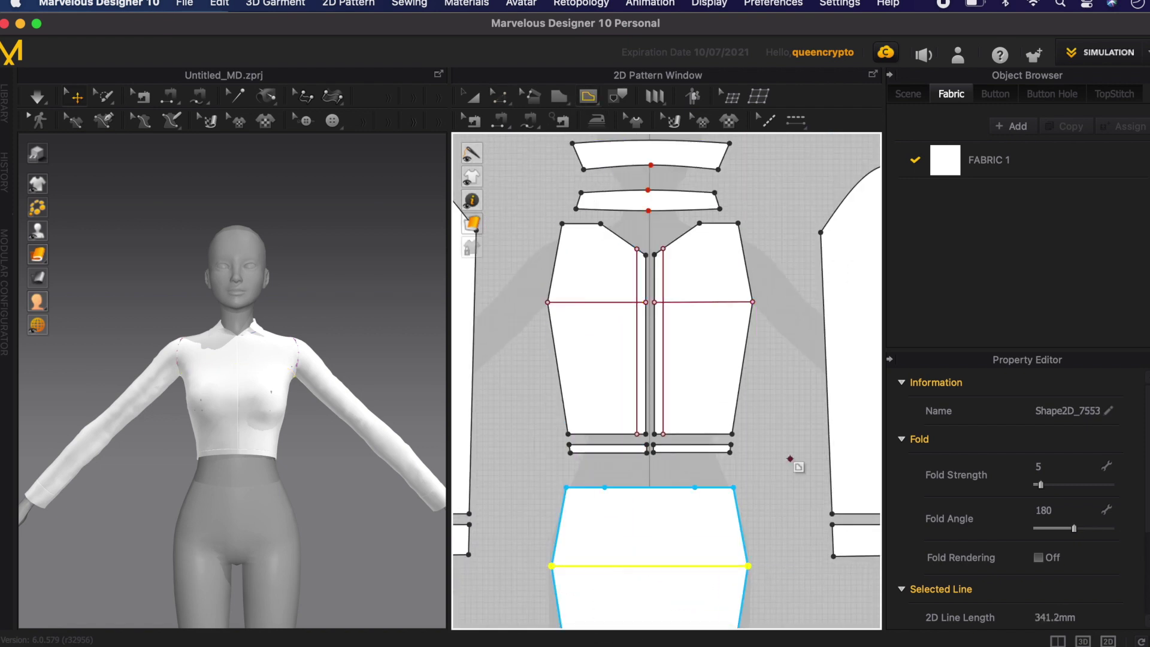
Step: Cut and sew the front and back panels along their chest-level lines, then simulate and check the garment from behind
right_click(647, 567)
click(673, 464)
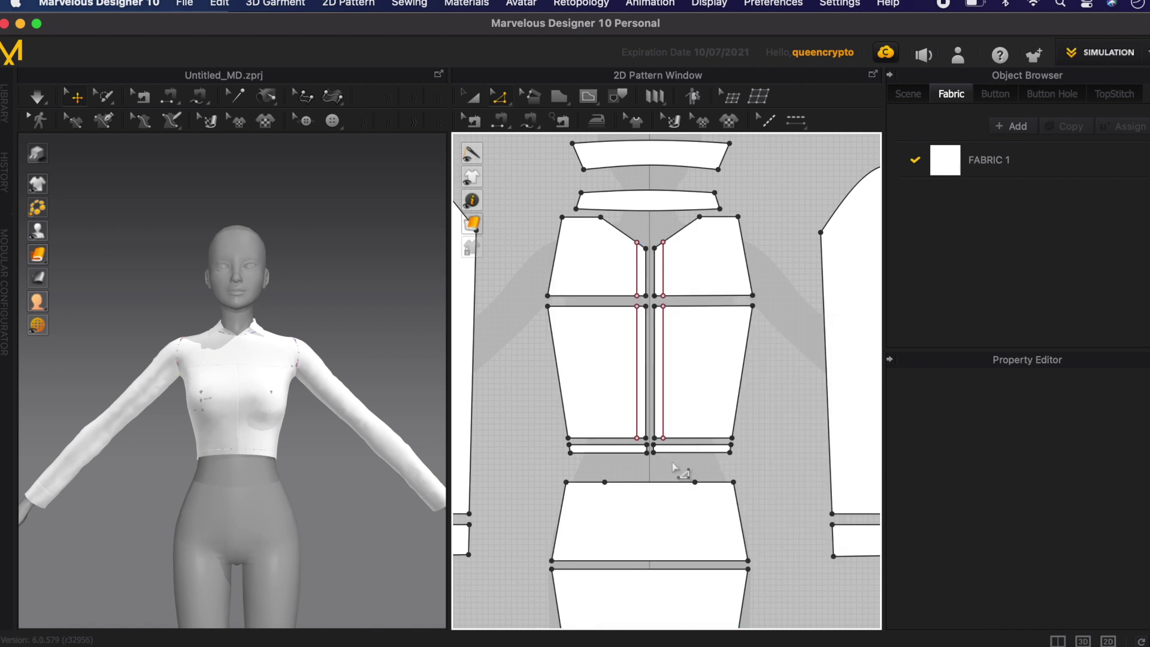
scroll(695, 437, down, 3)
right_drag(326, 456, 193, 385)
click(296, 371)
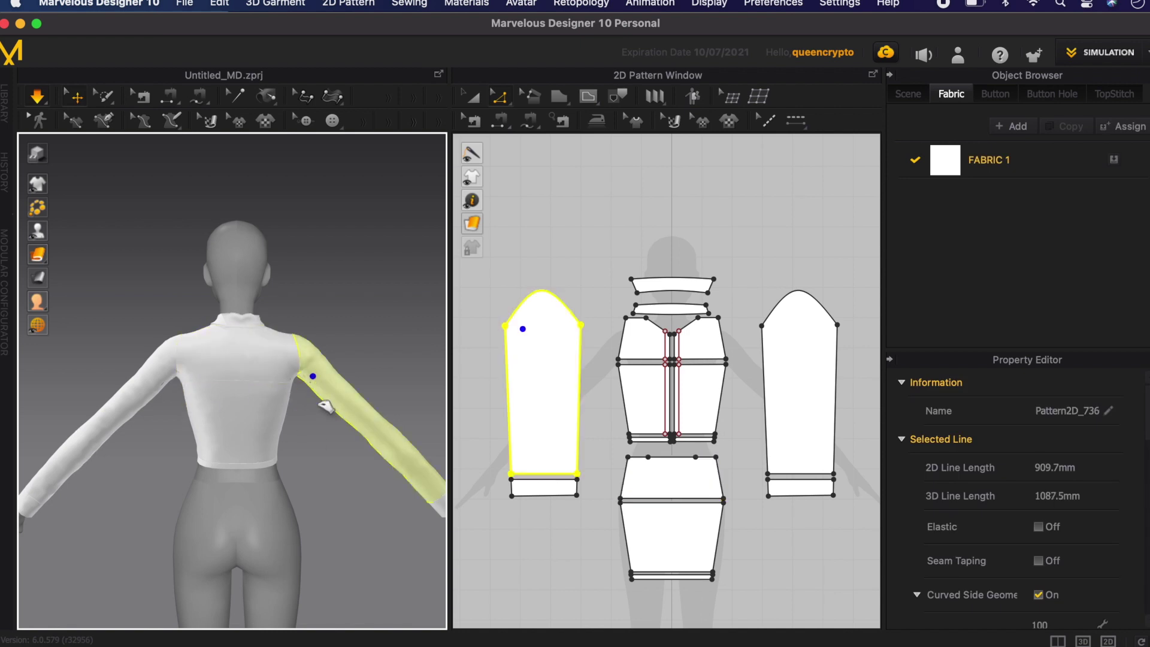
Step: Curve the collar's outer edge slightly upward and select the collar stand's upper edge for reshaping
scroll(249, 398, up, 2)
click(258, 301)
right_drag(237, 329, 324, 353)
click(371, 341)
drag(681, 279, 679, 265)
scroll(691, 296, up, 3)
click(681, 256)
scroll(516, 268, up, 5)
right_drag(318, 270, 365, 347)
scroll(698, 267, down, 5)
click(687, 264)
click(670, 311)
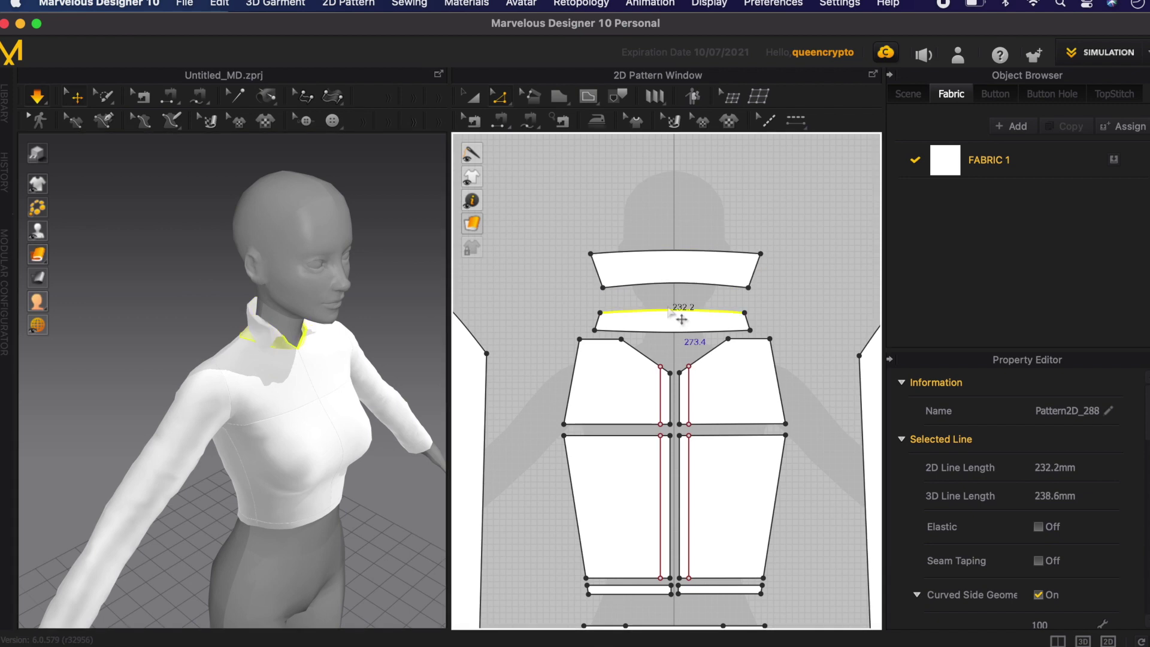
Step: Curve the collar stand's upper edge upward and tug the collar into place around the avatar's neck
right_drag(236, 321, 302, 303)
click(302, 303)
drag(259, 256, 269, 264)
right_drag(275, 281, 414, 327)
drag(244, 283, 250, 273)
right_drag(263, 293, 365, 311)
drag(244, 293, 264, 280)
right_drag(258, 292, 198, 310)
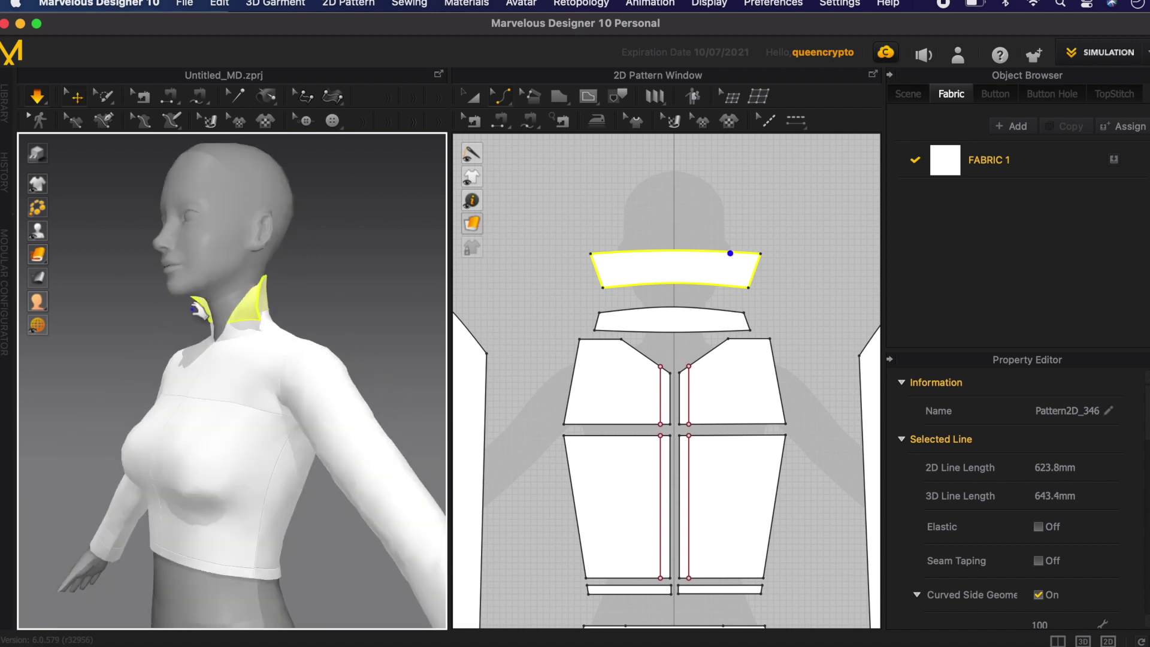
right_drag(216, 273, 290, 280)
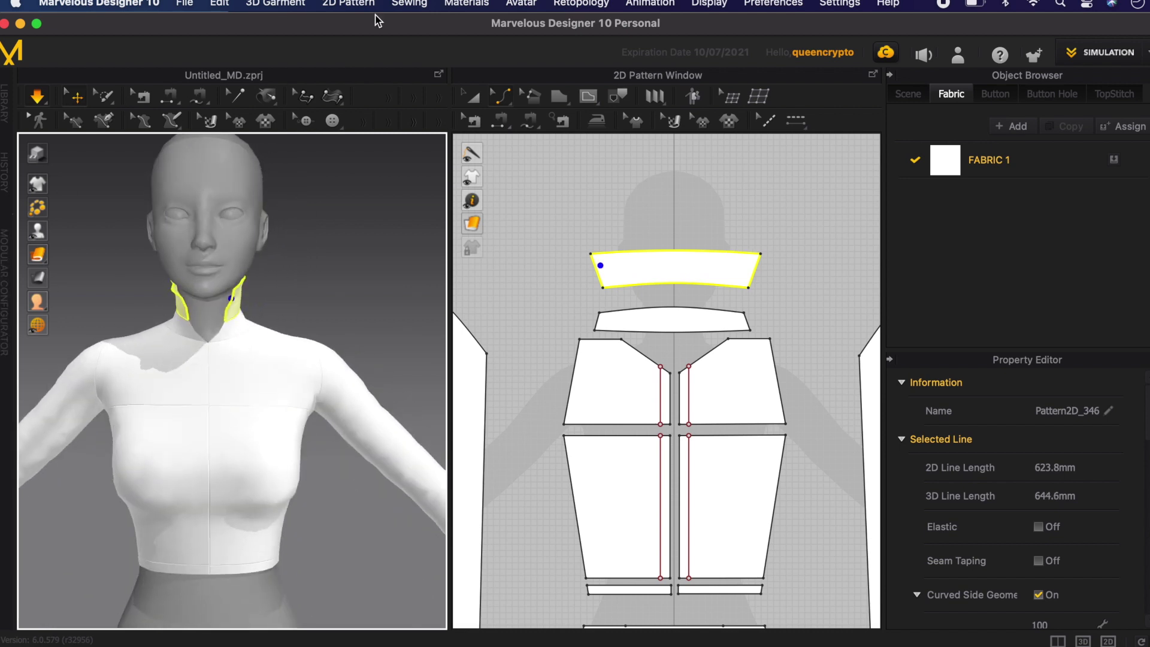
Step: Flatten the collar stand's upper edge slightly, then simulate and fold the collar outward over the neckline
click(667, 310)
click(275, 4)
click(275, 341)
mouse_move(270, 334)
right_down()
mouse_move(331, 328)
mouse_move(258, 320)
right_up()
key(space)
right_drag(146, 300, 226, 323)
drag(220, 330, 362, 339)
right_drag(366, 340, 342, 337)
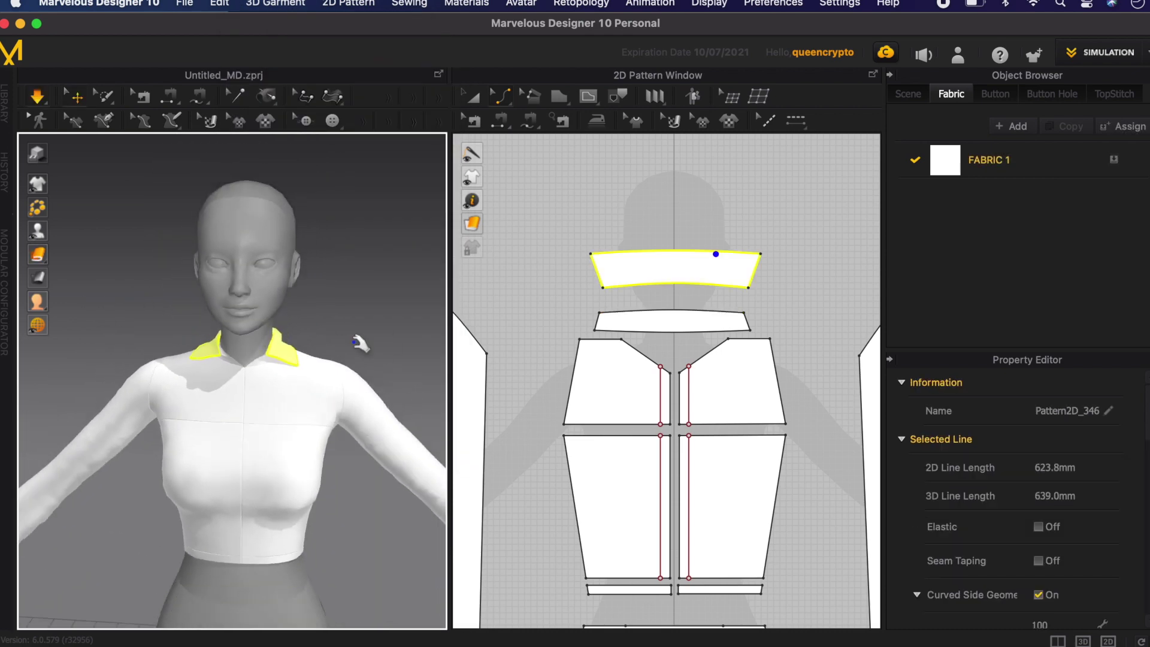
click(341, 337)
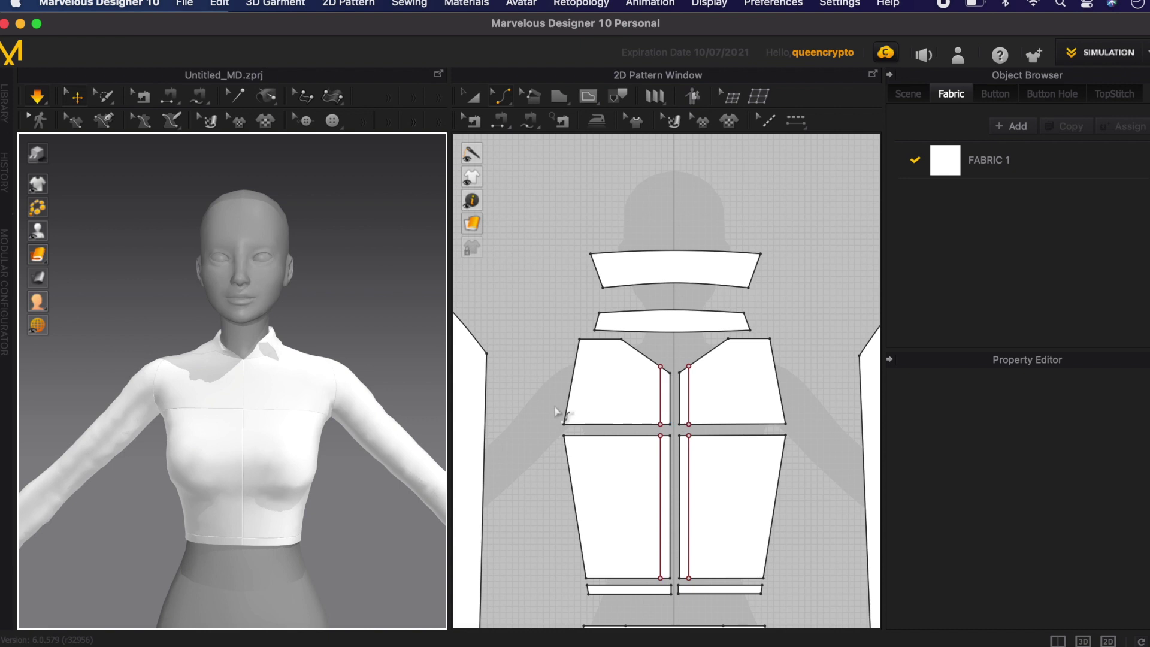
Step: Add a second fabric to the garment's fabric list
scroll(485, 383, down, 3)
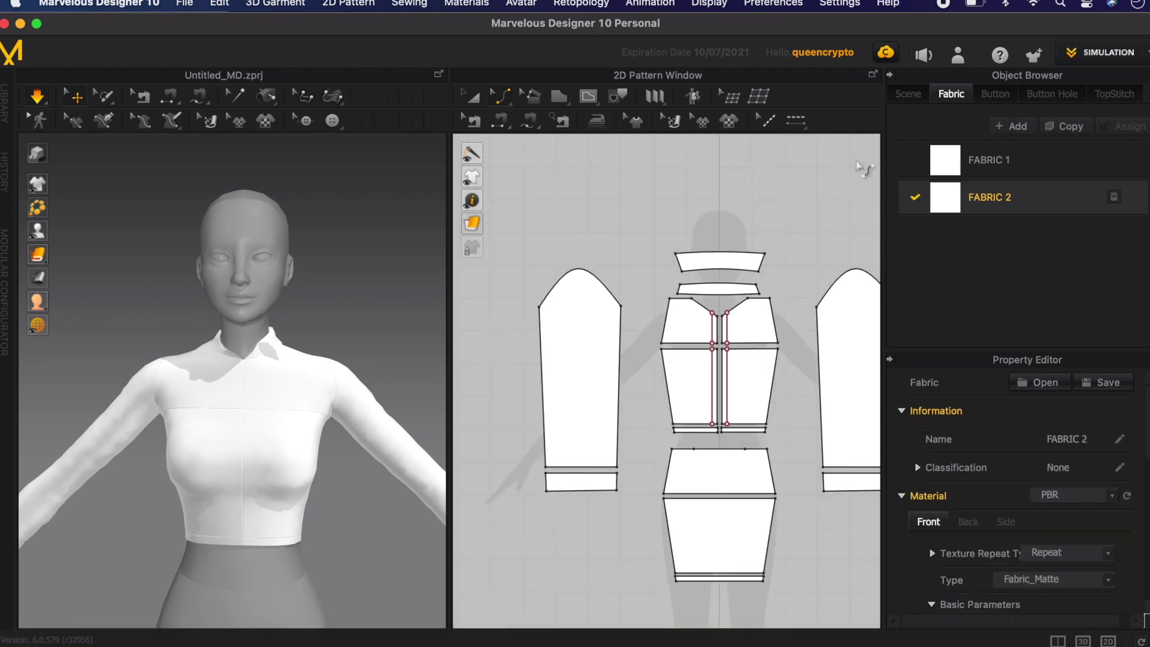
scroll(778, 263, up, 3)
middle_drag(839, 372, 777, 329)
key(a)
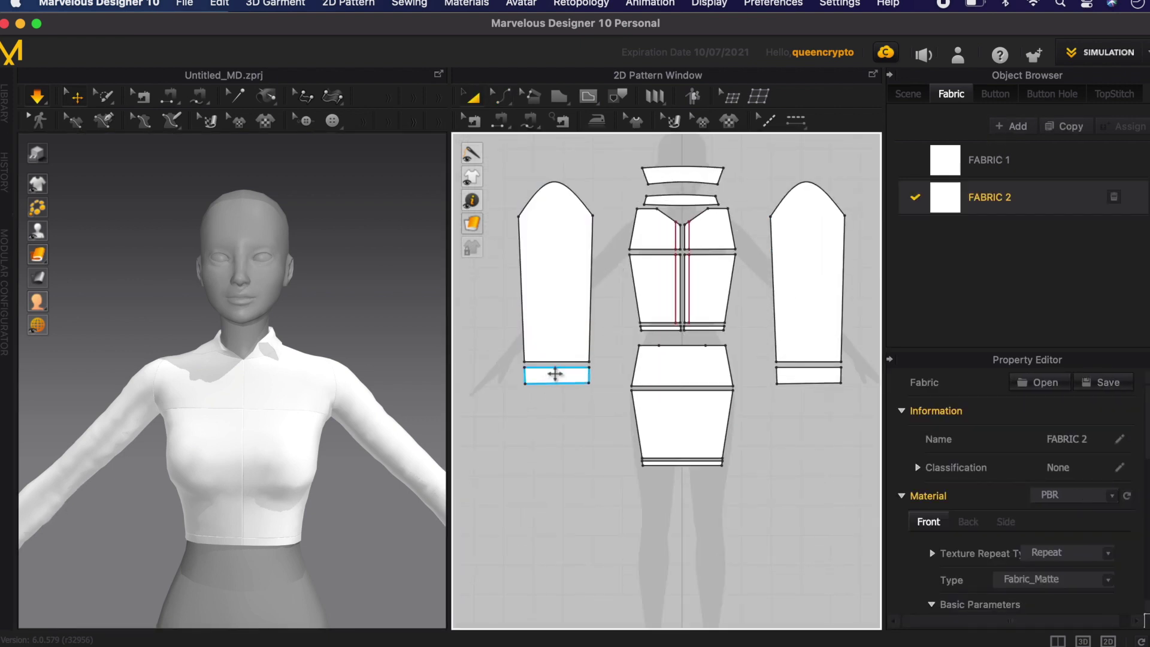
click(555, 373)
click(561, 150)
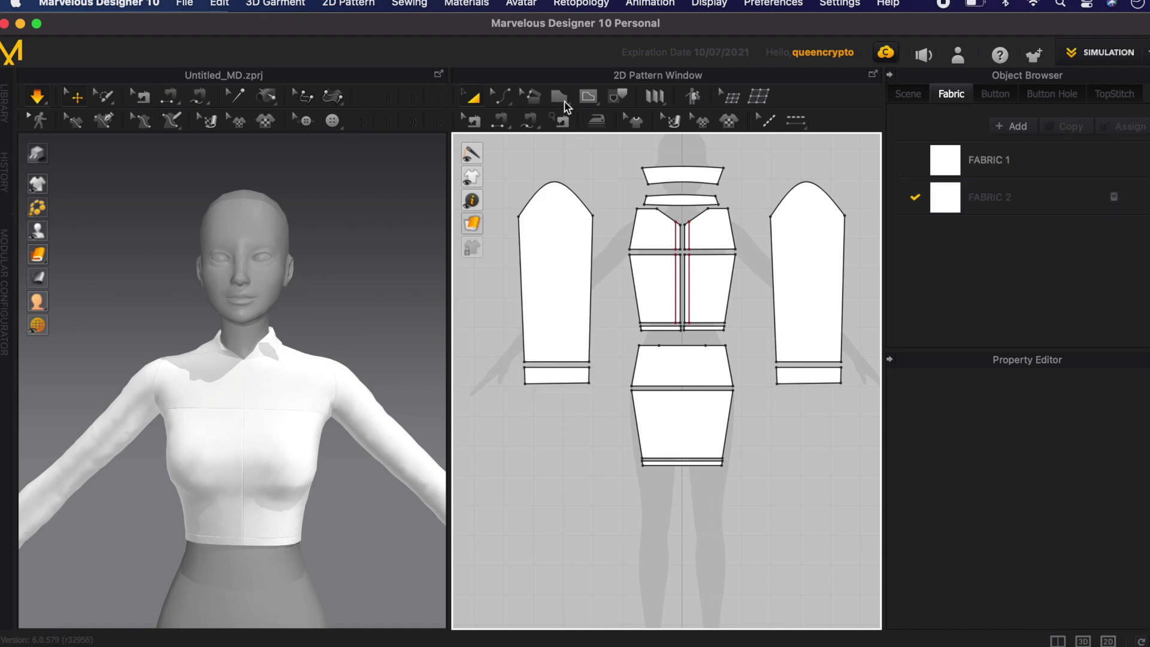
Step: Draw a vertical internal line about 582 mm long from cap to wrist on the left-hand sleeve and shift it toward the centre
click(542, 185)
scroll(543, 188, up, 3)
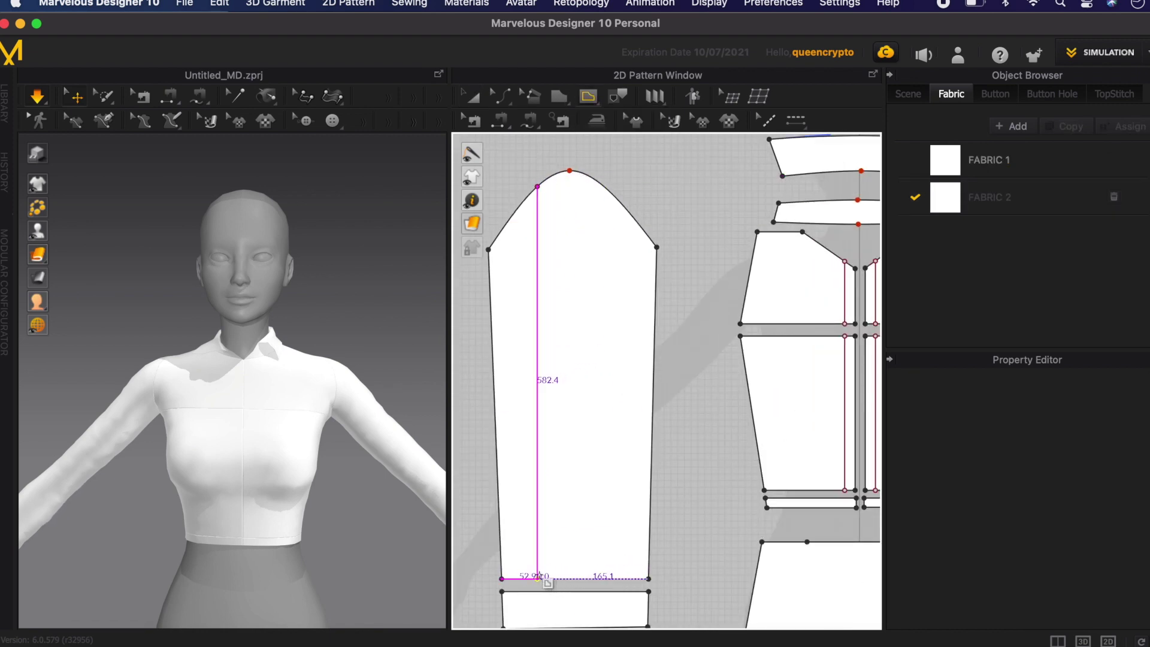
click(538, 578)
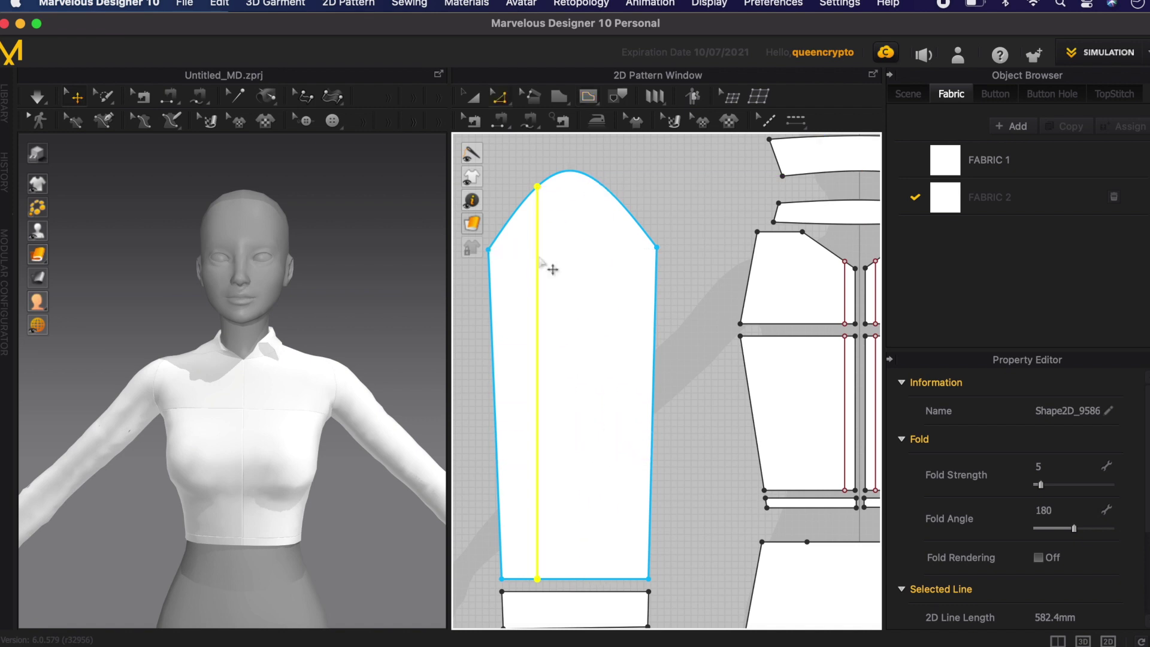
drag(543, 259, 546, 260)
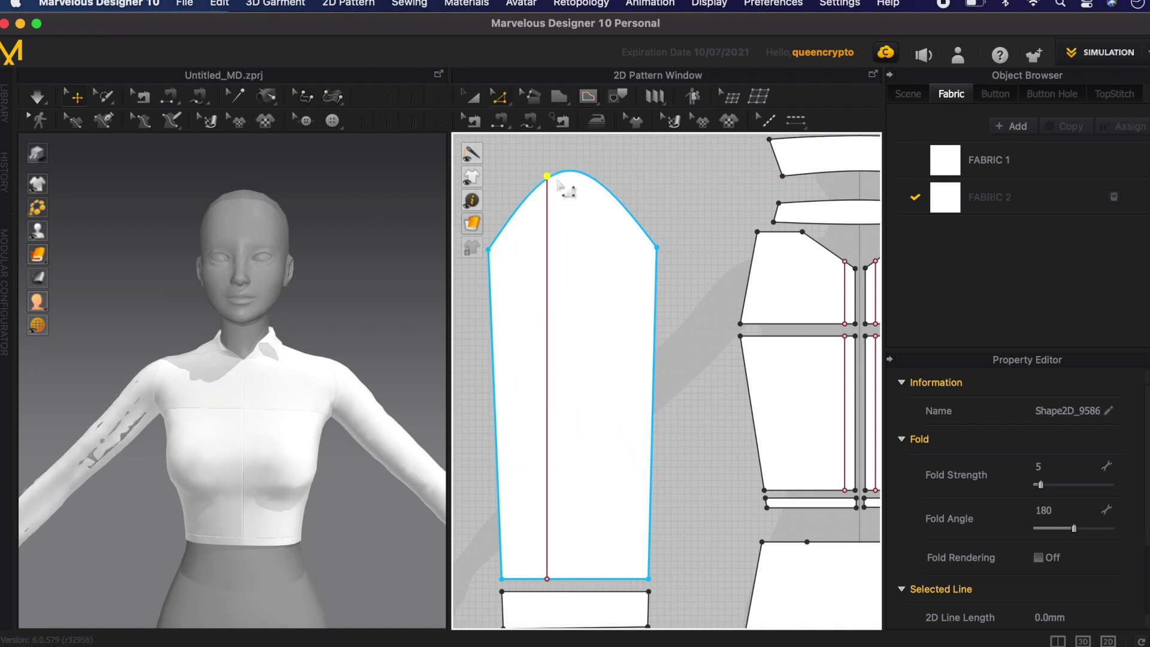
scroll(547, 185, up, 4)
scroll(557, 161, down, 3)
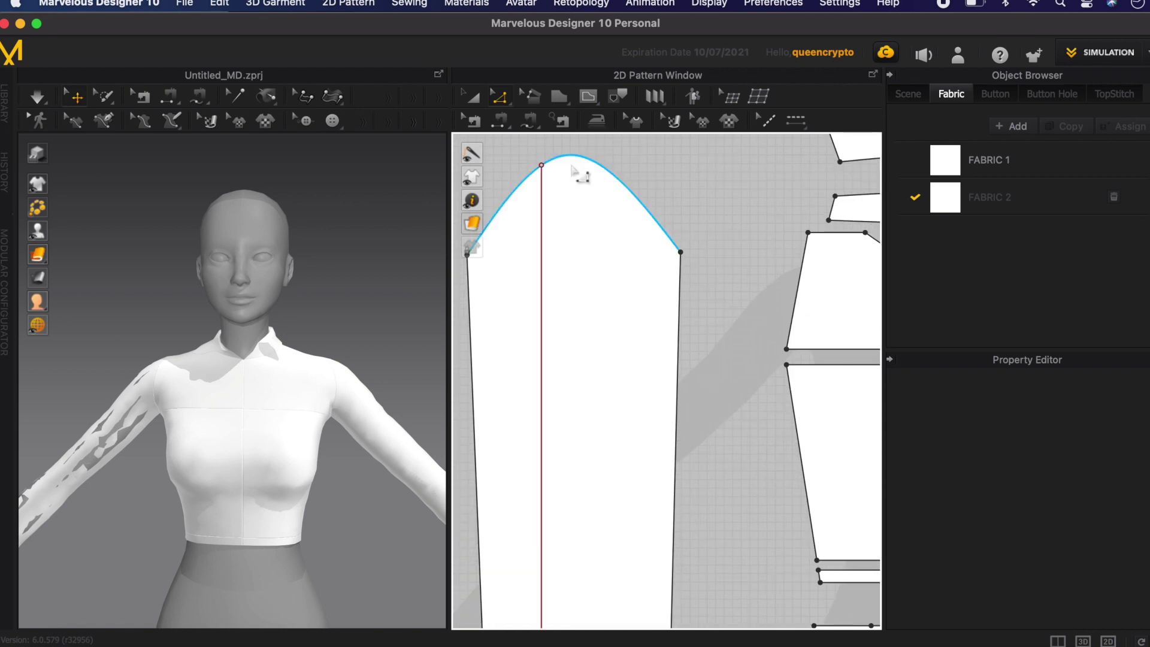
Step: Draw a second vertical internal line about 594 mm long from cap to wrist on the left-hand sleeve, and simulate the garment
scroll(597, 164, up, 3)
double_click(596, 165)
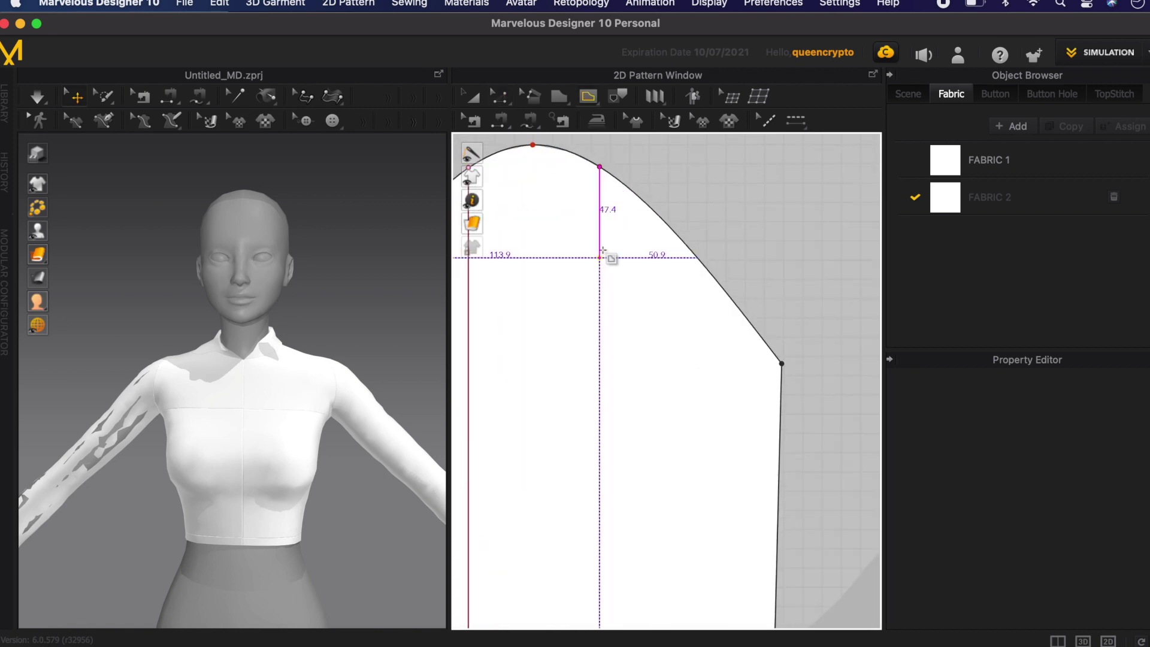
scroll(590, 179, down, 5)
right_drag(206, 353, 383, 359)
key(z)
key(space)
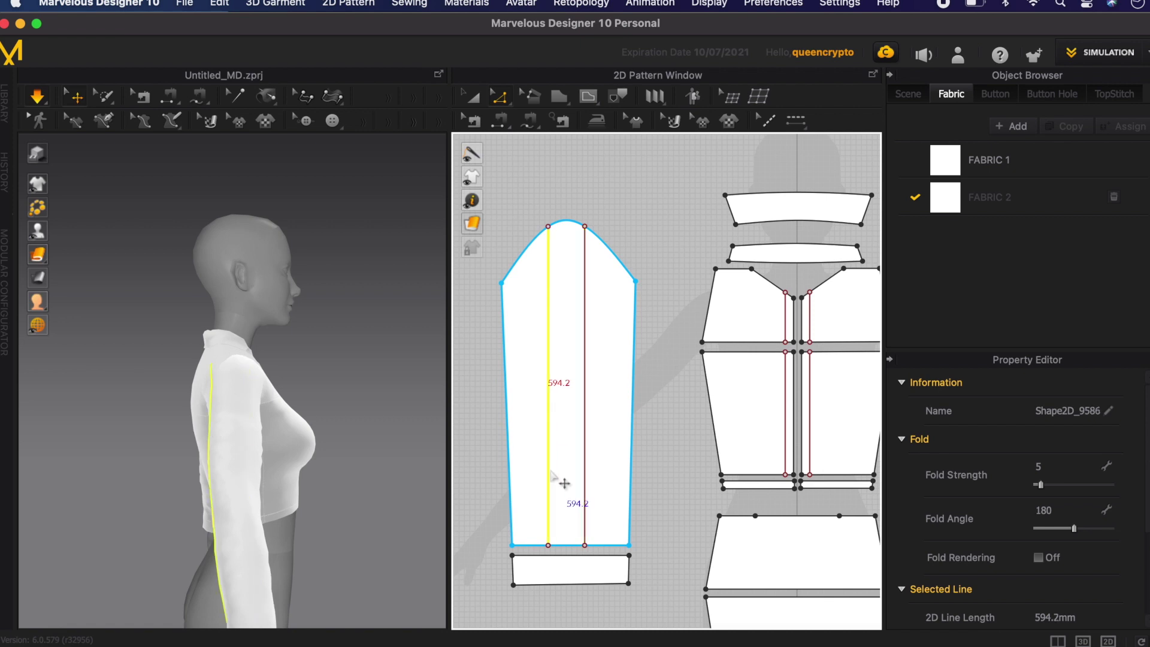
Step: Move the left-hand sleeve's first internal line closer to the second and bring its top end onto the sleeve cap
drag(550, 469, 570, 470)
click(585, 468)
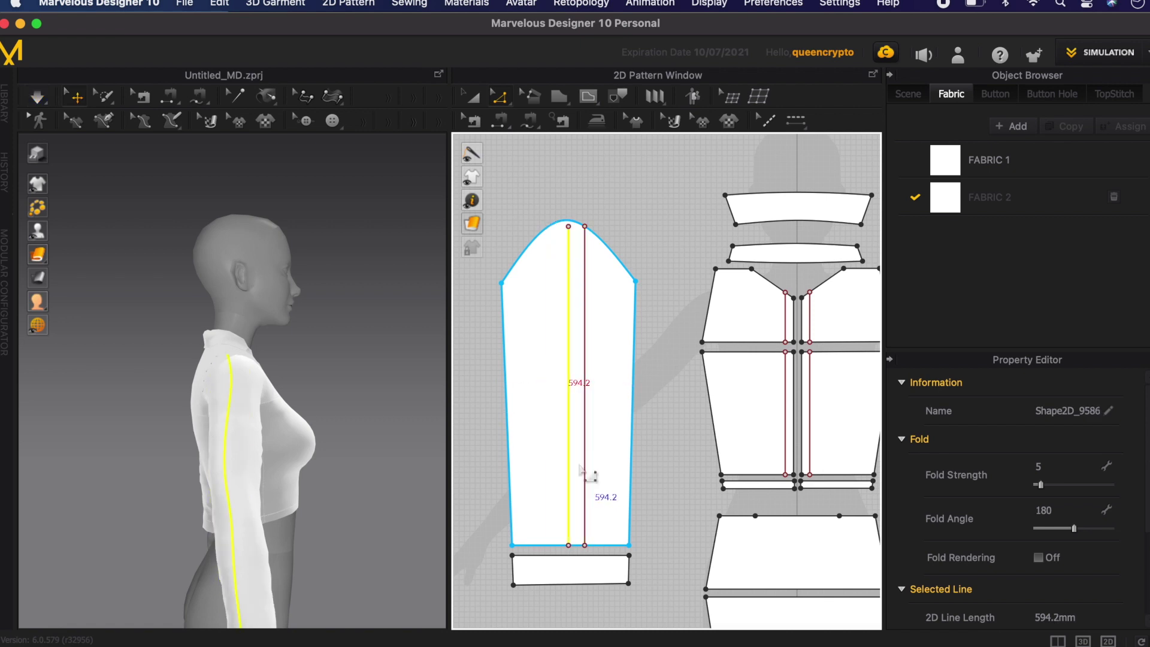
click(578, 465)
scroll(587, 419, up, 2)
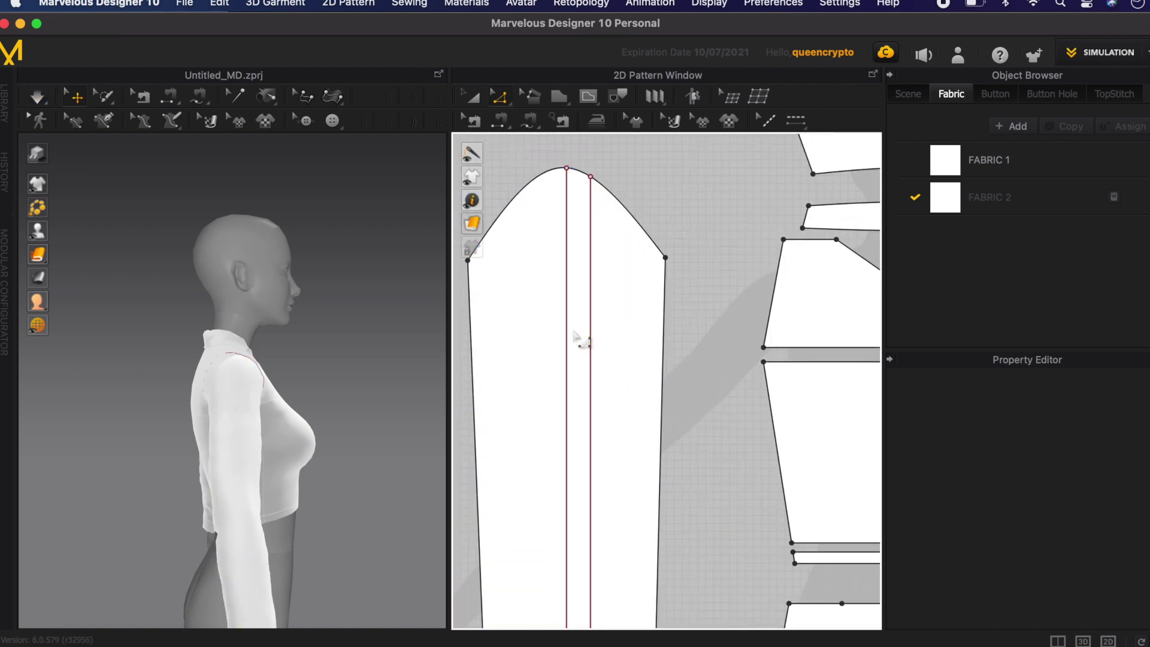
click(569, 331)
click(589, 342)
scroll(591, 350, down, 2)
click(659, 461)
Step: Draw two parallel vertical internal lines from cap to wrist on the right-hand sleeve, the first about 598 mm long
scroll(663, 494, up, 1)
scroll(517, 462, down, 4)
scroll(670, 486, up, 2)
right_drag(353, 428, 102, 444)
click(588, 96)
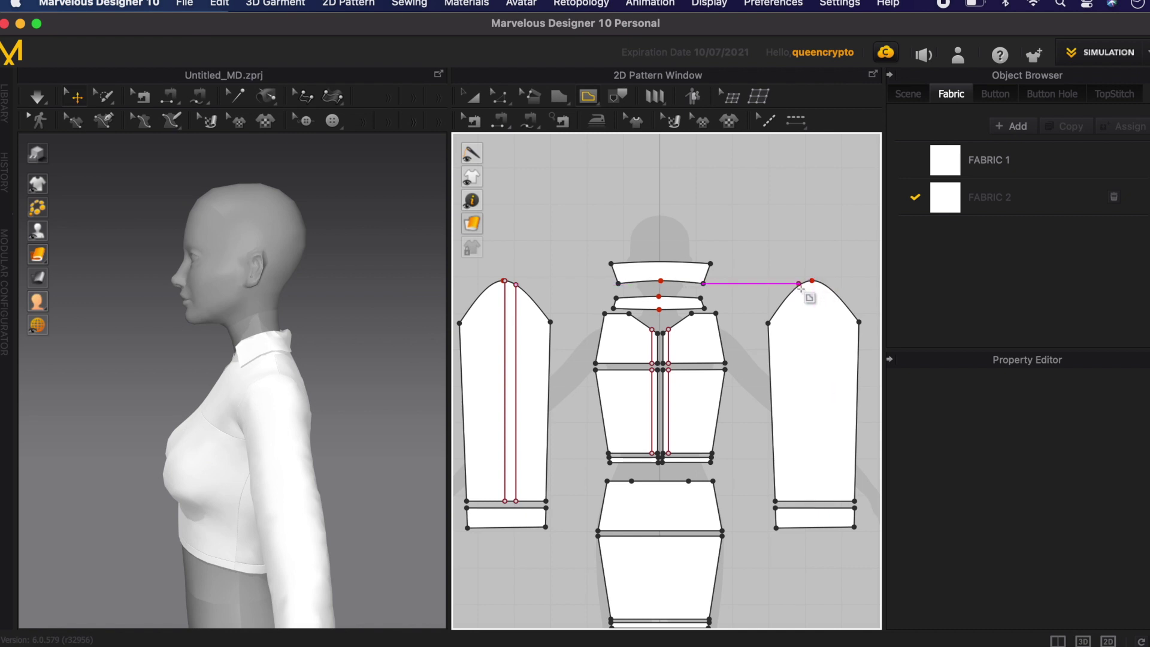
scroll(800, 290, up, 2)
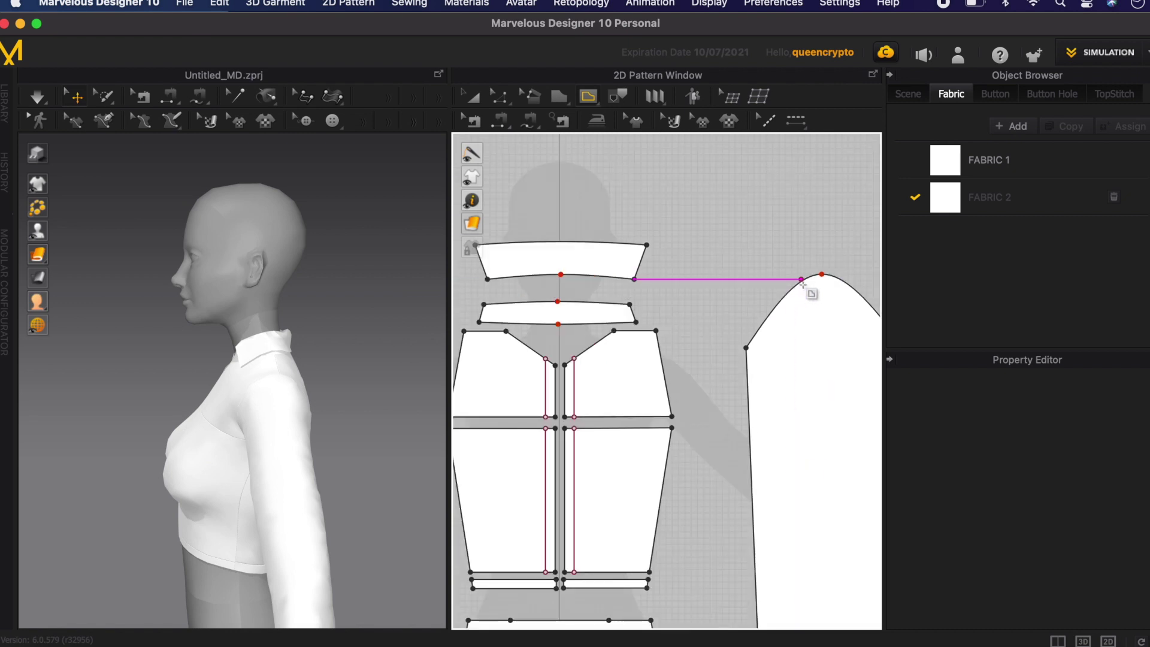
scroll(803, 284, down, 2)
click(804, 463)
scroll(814, 233, up, 3)
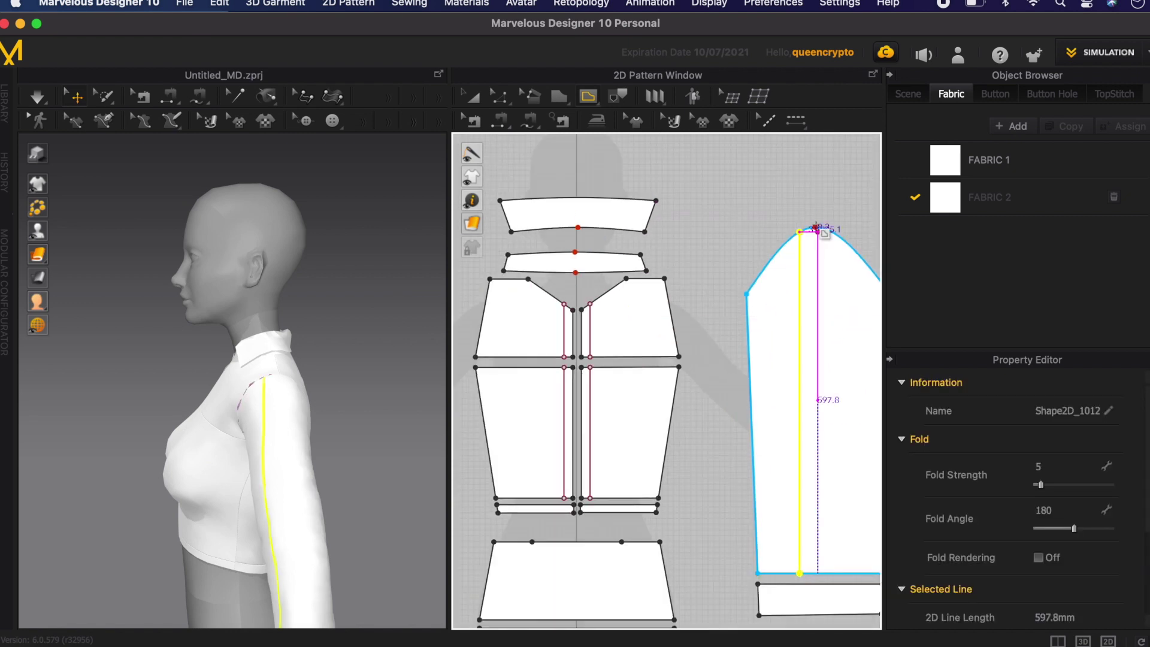
scroll(813, 241, down, 1)
click(817, 515)
Step: Select the right-hand sleeve's internal lines in turn to check where they run along the avatar's arm
key(a)
click(791, 361)
key(z)
click(814, 362)
click(799, 366)
click(815, 366)
click(799, 366)
right_drag(266, 374, 419, 382)
Step: Simulate the garment with the new sleeve lines and pull the sleeves into place on the avatar
scroll(485, 383, down, 3)
scroll(482, 419, down, 3)
middle_drag(481, 441, 559, 441)
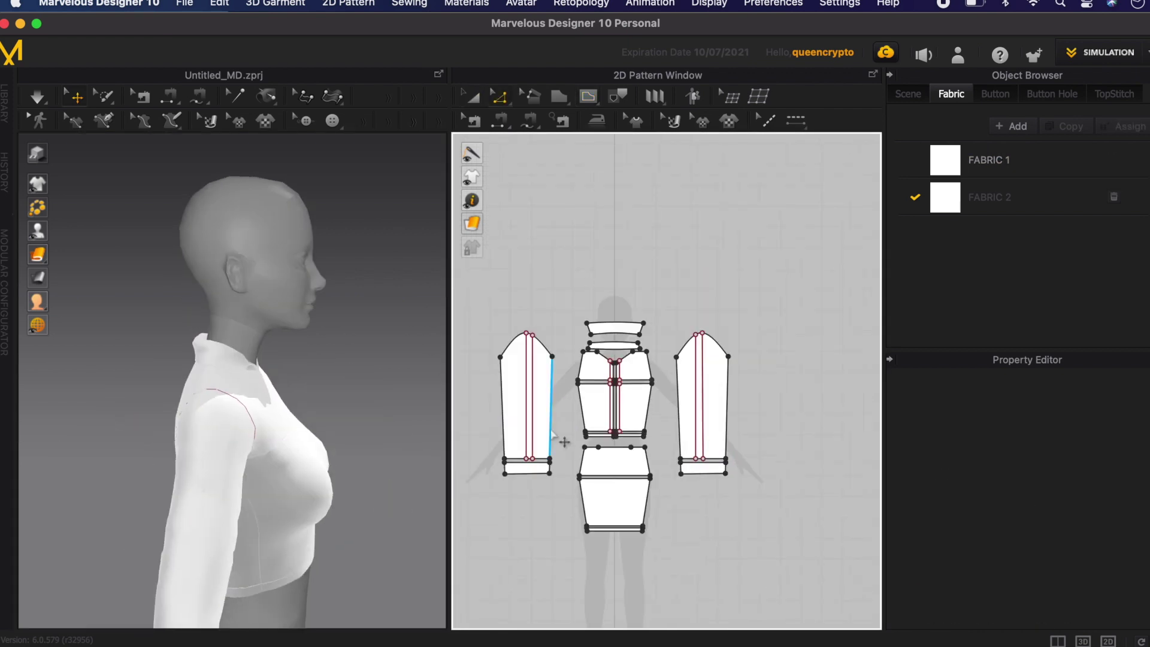
scroll(550, 428, up, 4)
click(520, 422)
key(space)
right_drag(395, 427, 305, 443)
scroll(309, 424, down, 3)
scroll(304, 437, down, 3)
drag(300, 409, 303, 419)
drag(174, 413, 191, 353)
scroll(179, 398, up, 3)
scroll(509, 389, down, 2)
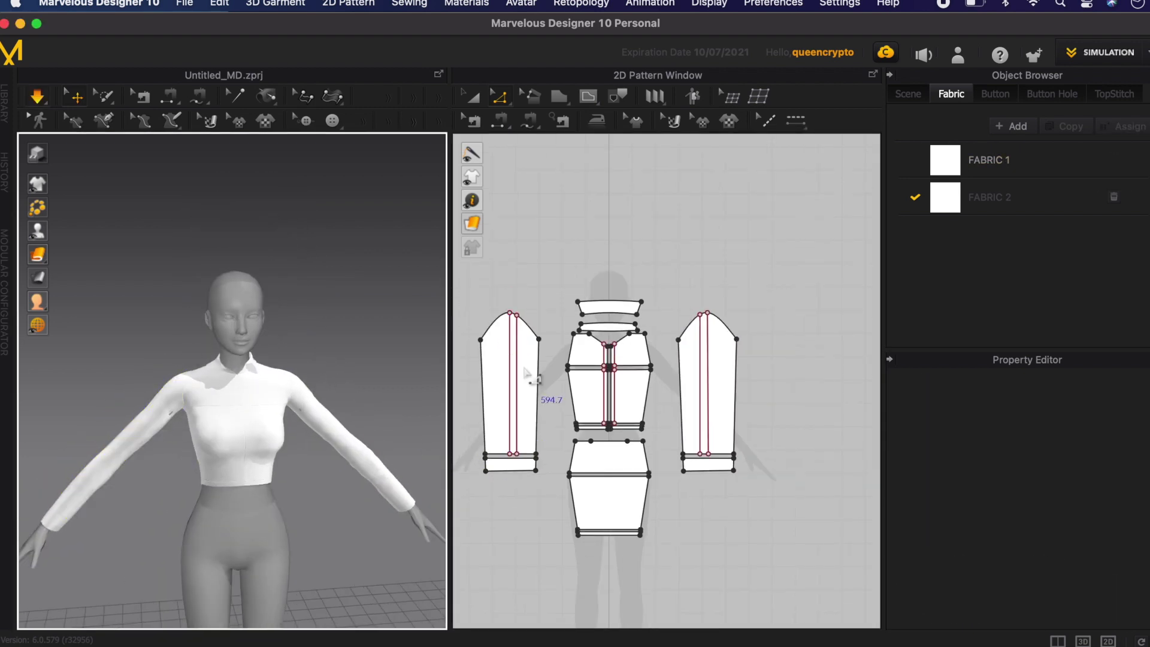
Step: Widen both sleeves and their cuffs together slightly by scaling them horizontally, and simulate the garment
click(510, 317)
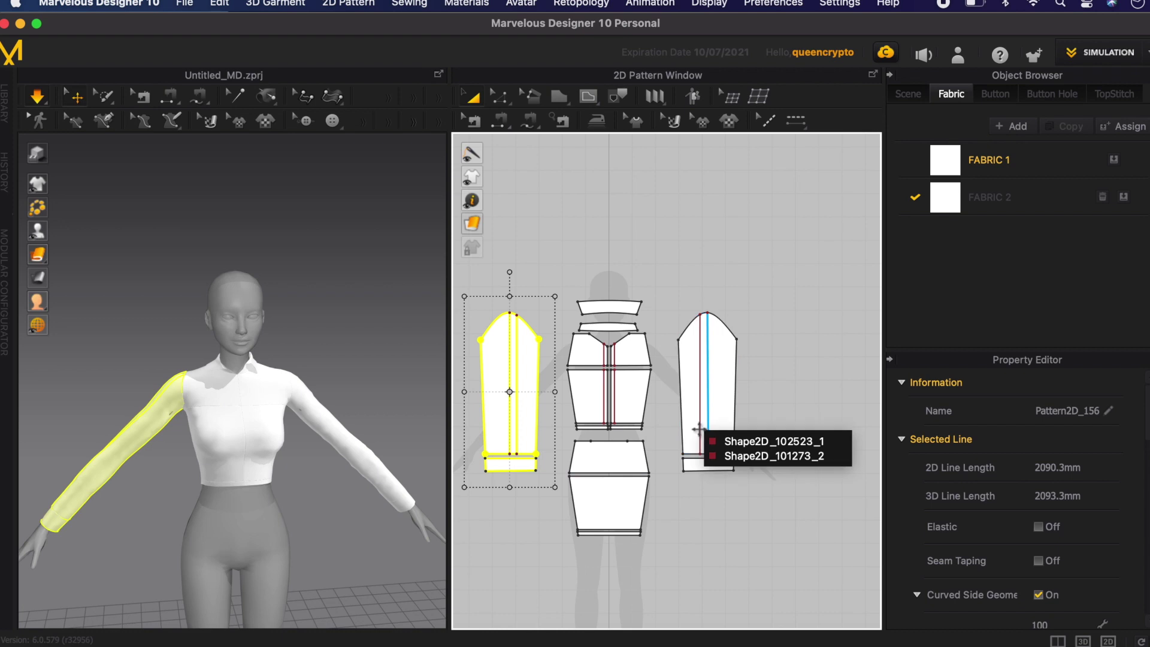
shift+click(717, 457)
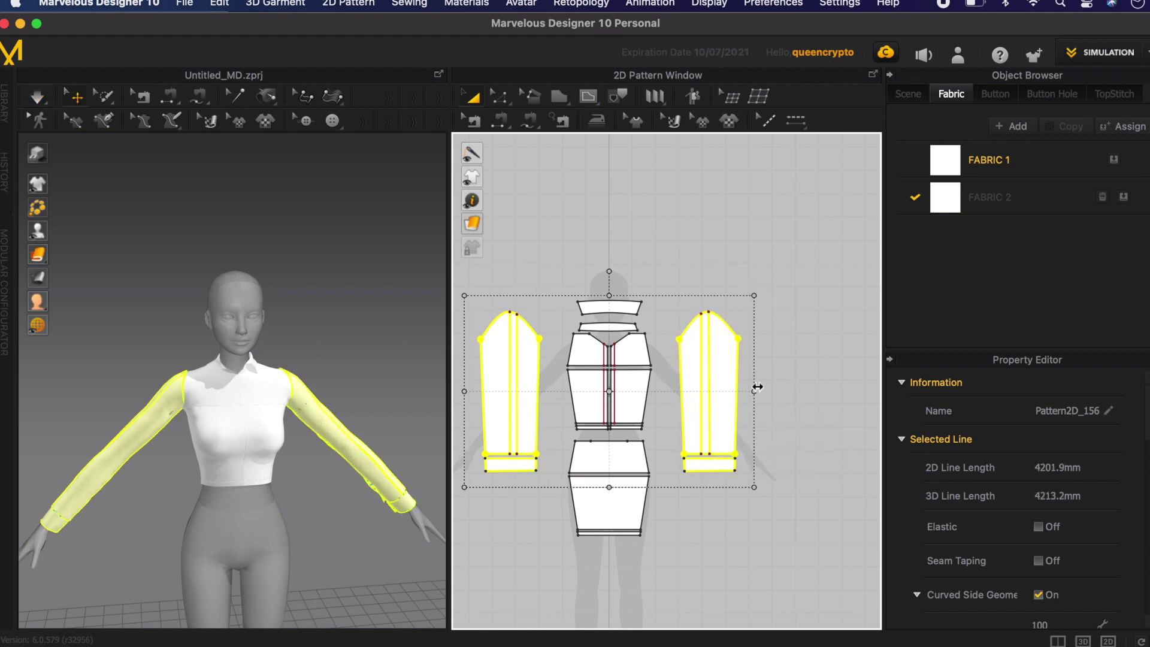
click(492, 393)
right_drag(367, 441, 165, 467)
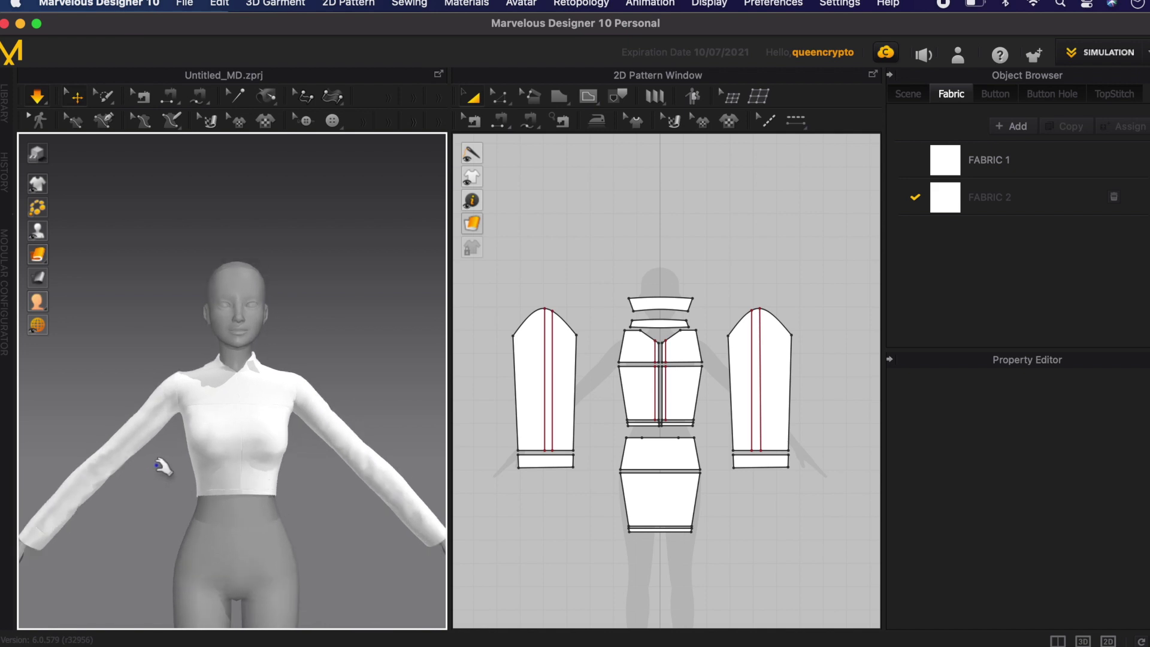
Step: Assign FABRIC 2 to both cuffs, the collar and the collar stand
click(544, 441)
click(946, 190)
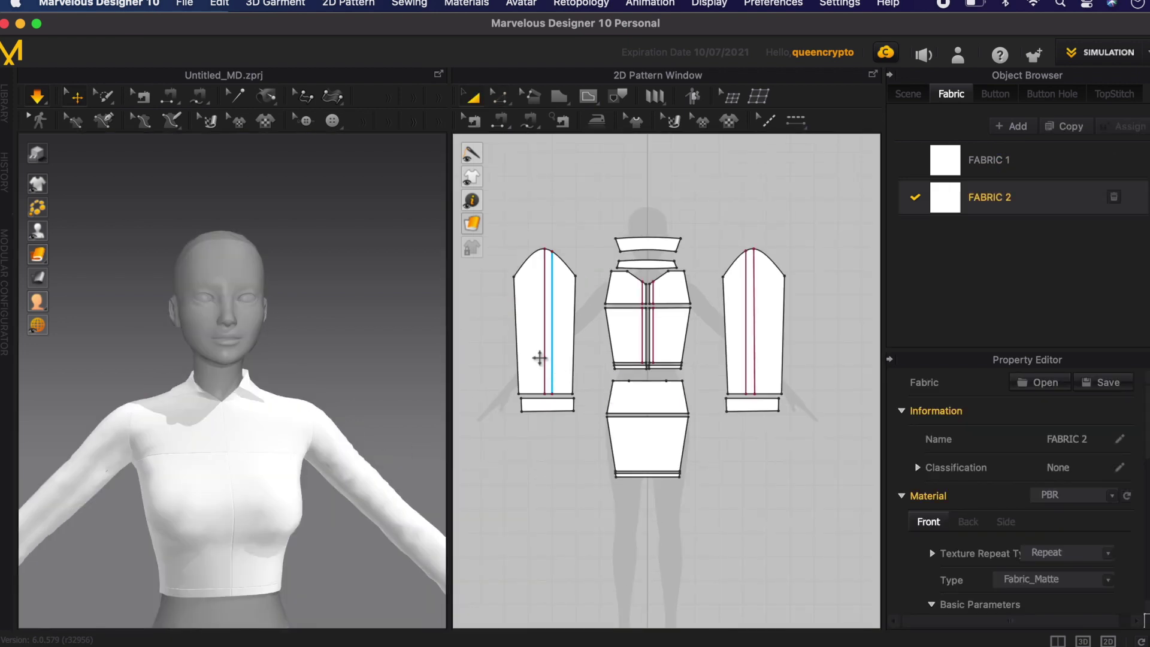
click(539, 406)
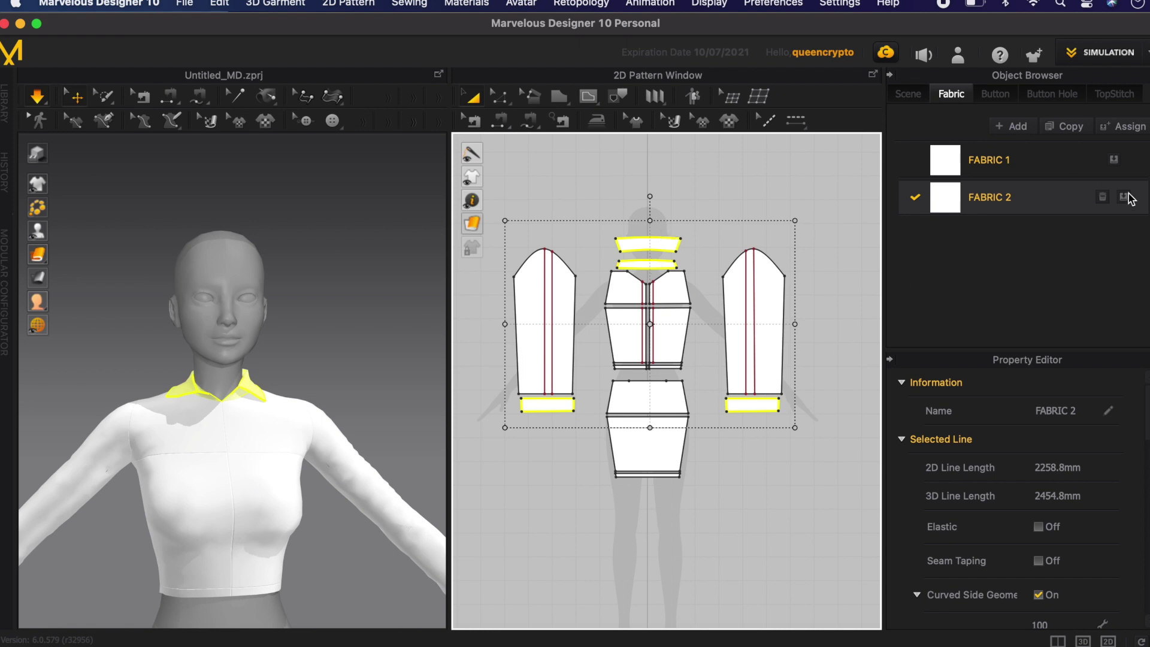
Step: Select the front and back waistband pieces together with both cuffs and open their fabric and thickness properties
click(766, 120)
scroll(686, 381, up, 3)
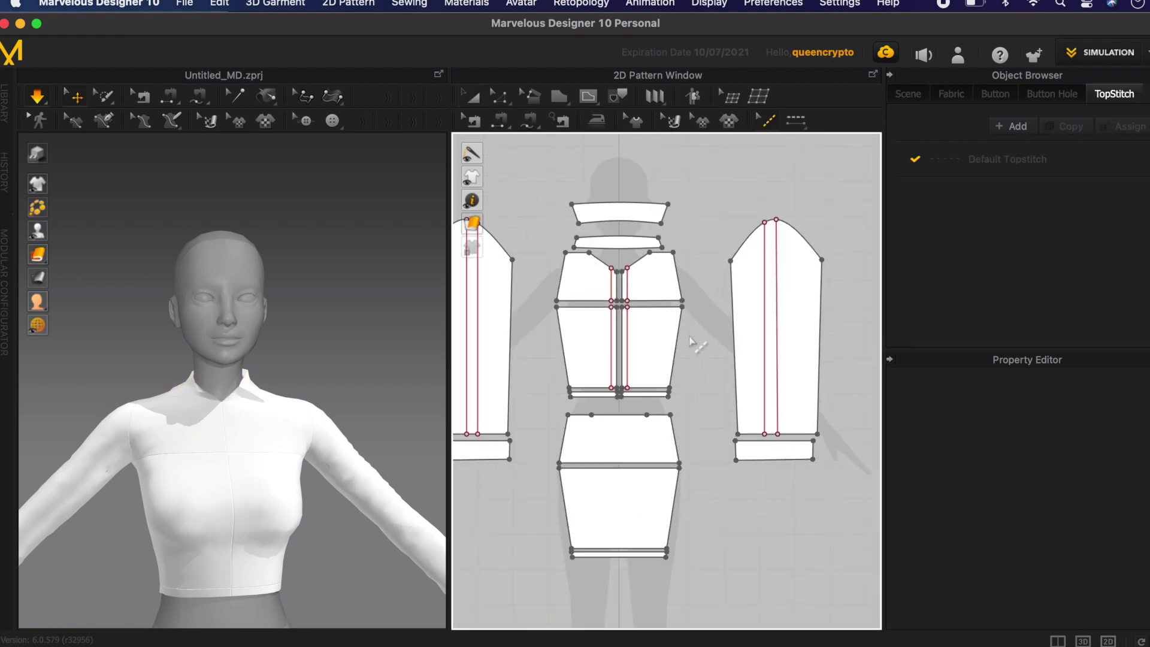
key(a)
click(598, 395)
shift+click(638, 395)
shift+click(619, 555)
right_drag(308, 593, 323, 595)
middle_drag(320, 575, 352, 527)
scroll(352, 533, up, 3)
mouse_move(359, 590)
right_down()
mouse_move(326, 590)
mouse_move(355, 581)
right_up()
shift+click(762, 458)
scroll(1071, 503, down, 10)
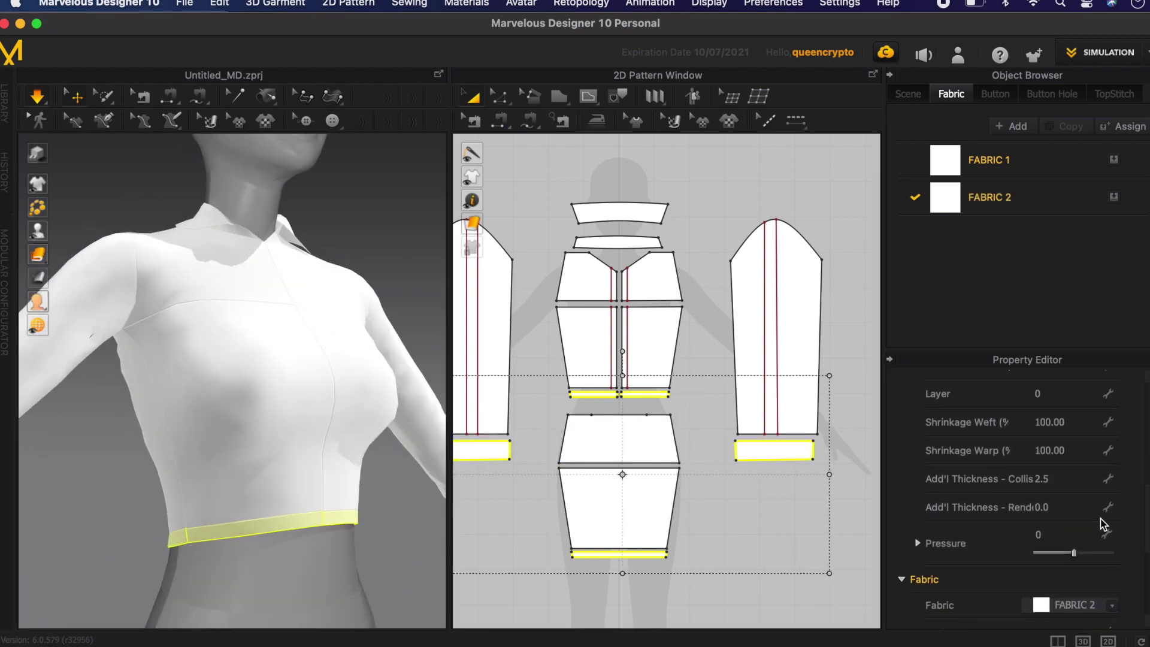
Step: Inspect the waistband and the garment's fit from the side and the front
click(89, 527)
right_drag(317, 529, 358, 538)
scroll(358, 538, down, 3)
scroll(357, 537, up, 4)
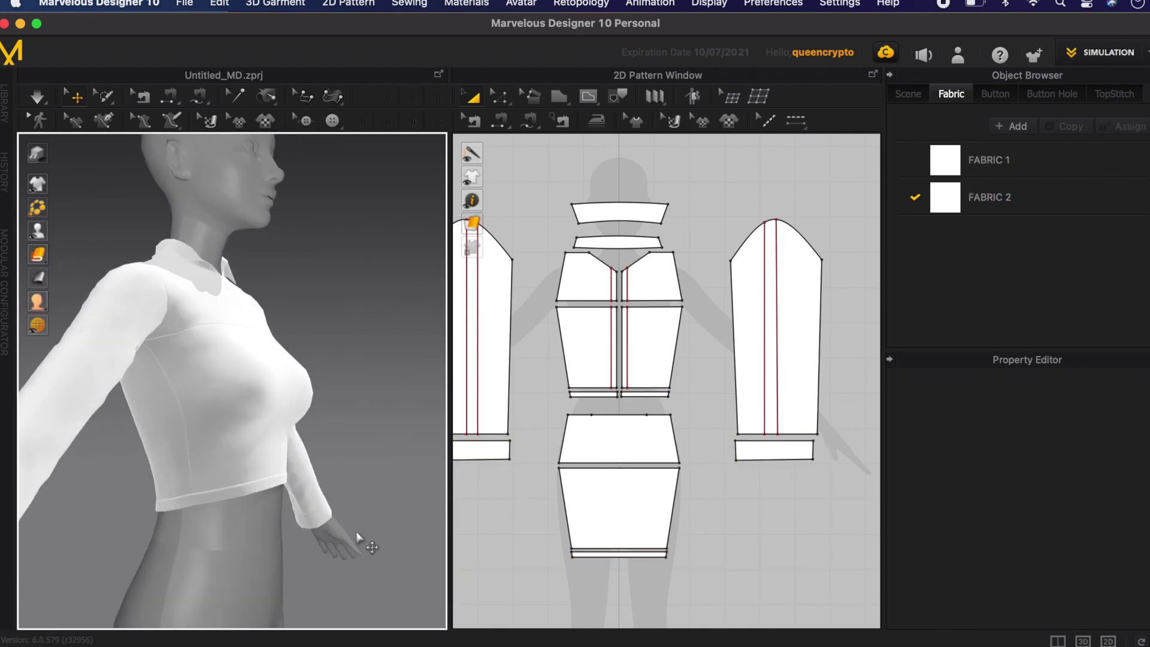
right_click(355, 533)
right_drag(341, 455, 277, 455)
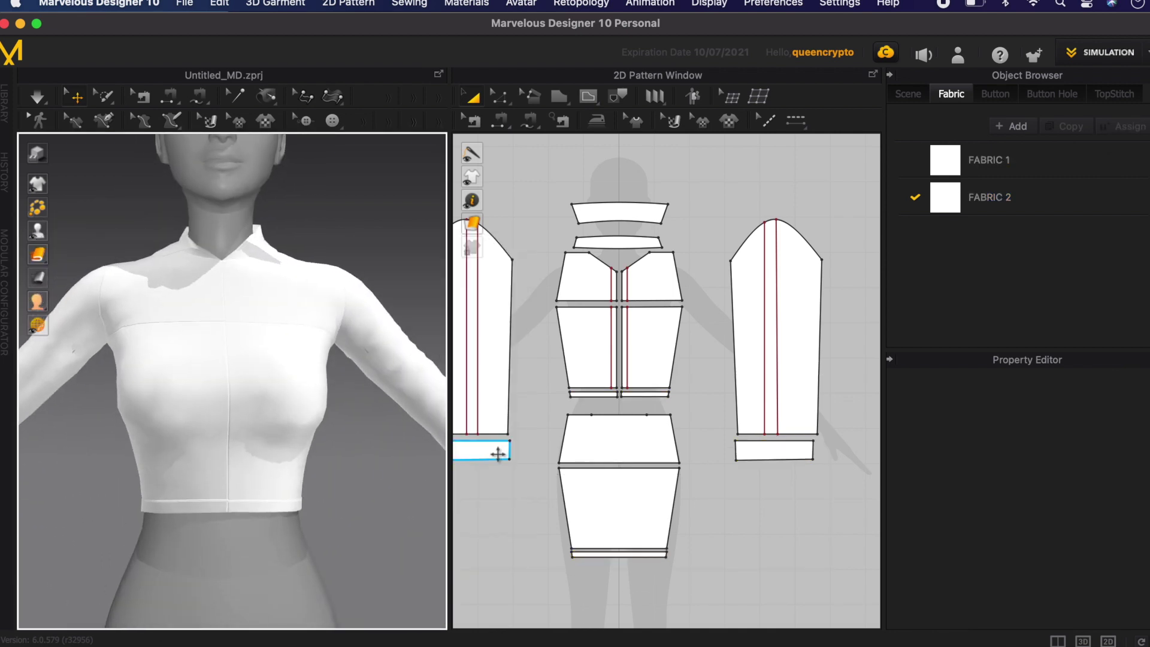
Step: Outline a pointed five-sided pocket about 272 mm around on one lower front panel and paste a copy onto the opposite panel
click(470, 398)
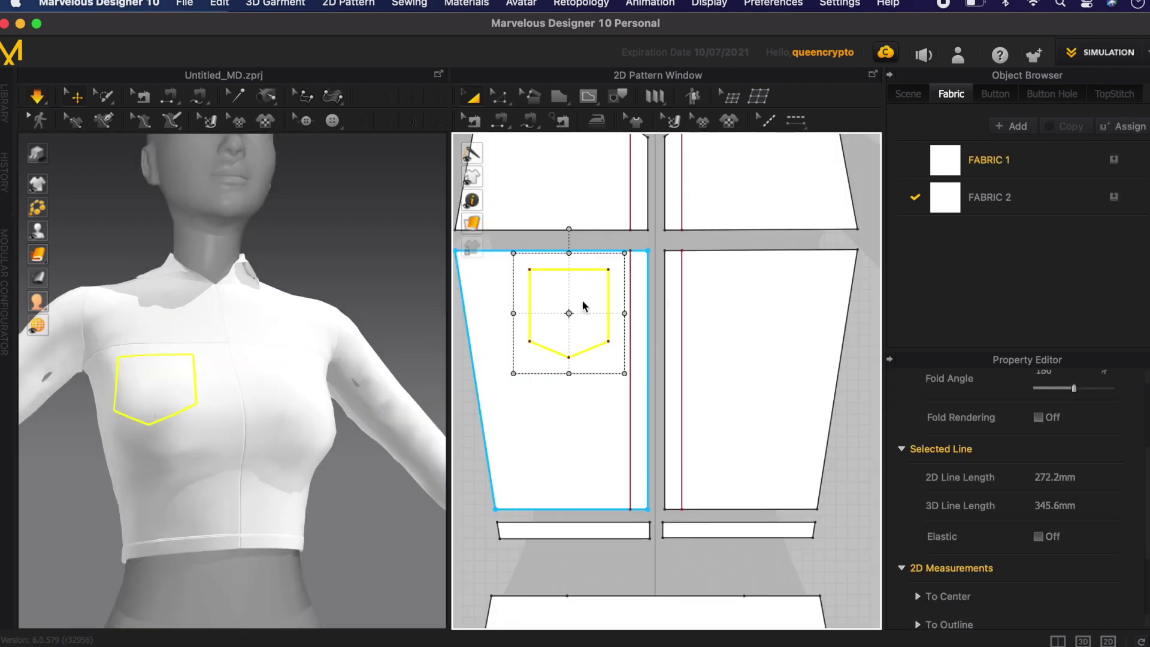
key(ctrl+v)
click(738, 314)
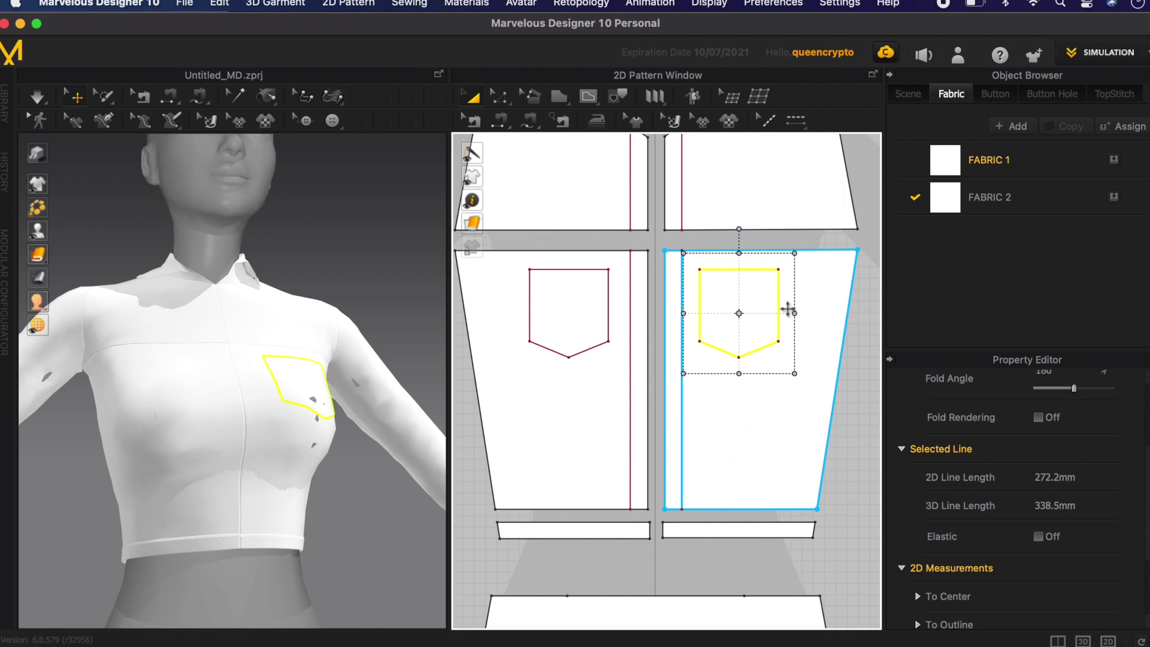
Step: Check how the two pocket outlines sit on the avatar's chest with the garment simulated
scroll(360, 473, up, 2)
right_drag(360, 473, 299, 464)
click(114, 418)
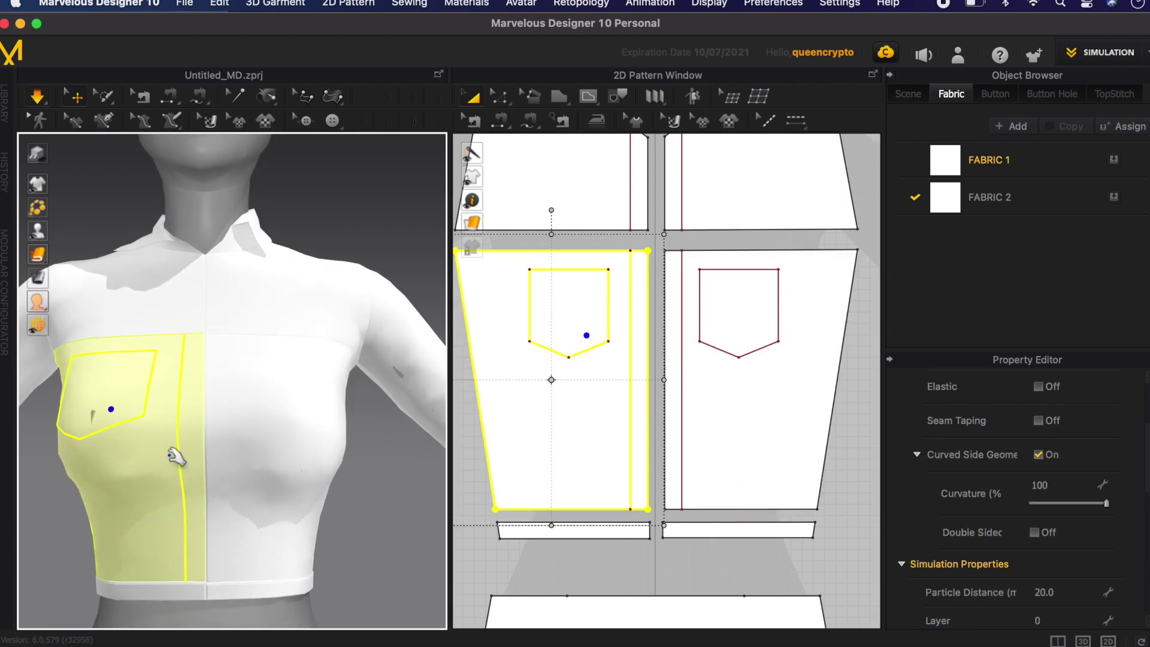
scroll(175, 456, down, 4)
click(97, 403)
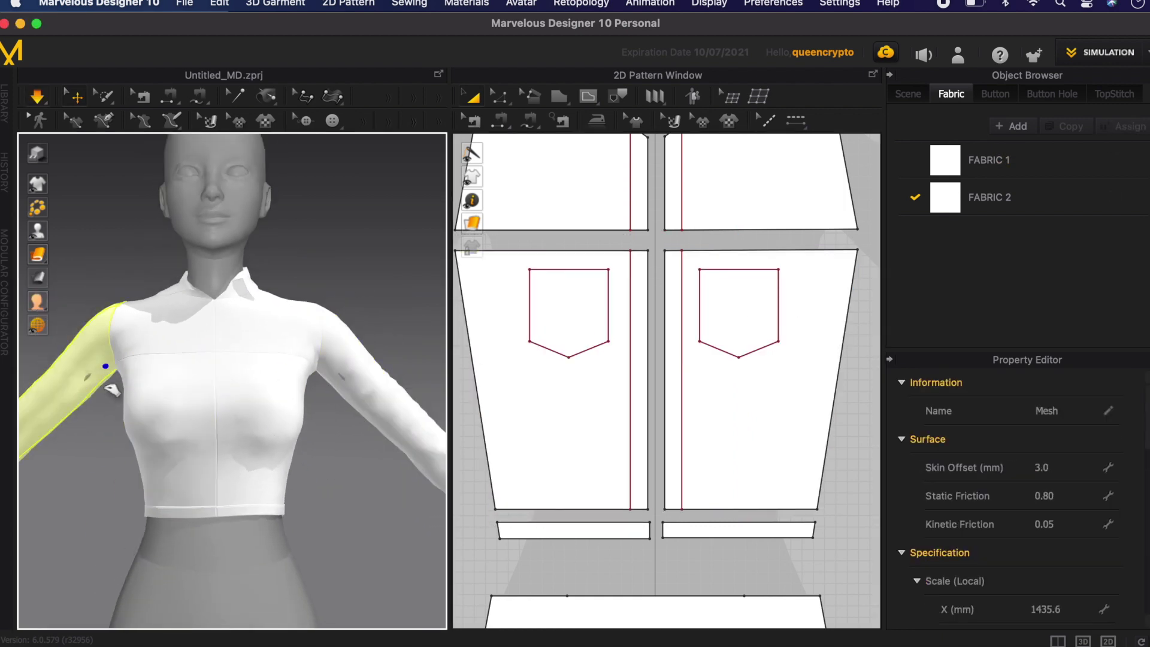
Step: Cut and sew both chest pocket outlines so they become separate pieces sewn to the lower front panels
click(579, 328)
shift+click(703, 314)
right_click(578, 306)
click(646, 473)
scroll(649, 408, down, 2)
click(580, 401)
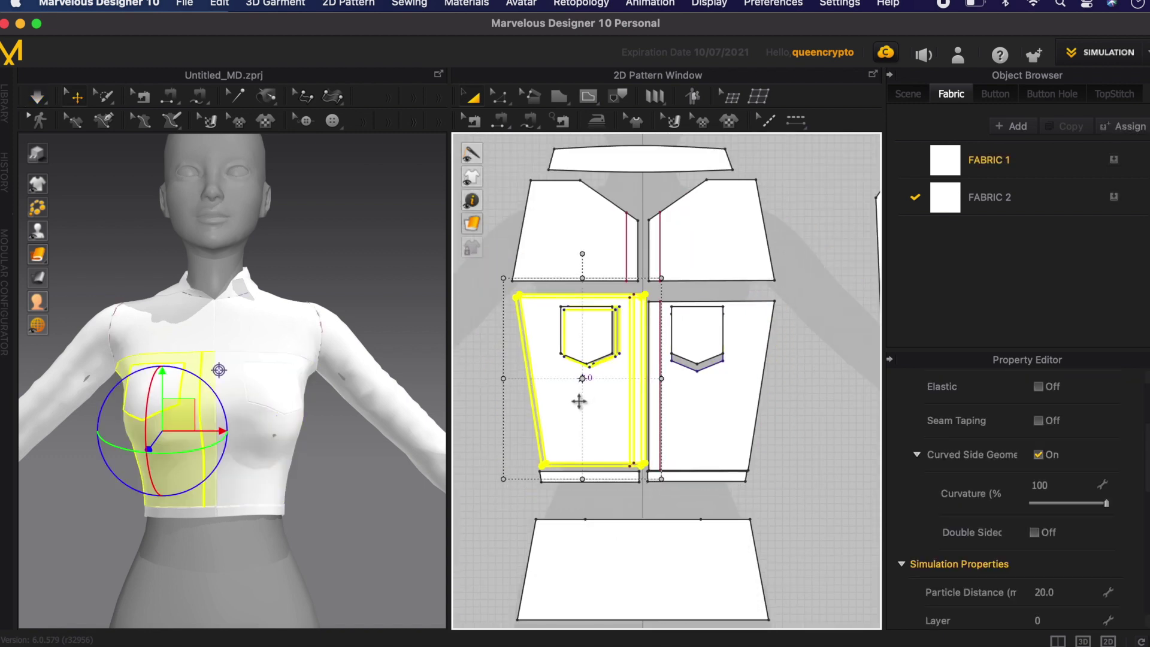
click(729, 406)
click(798, 359)
Step: Assign Fabric 2 to both chest pocket pieces
click(954, 201)
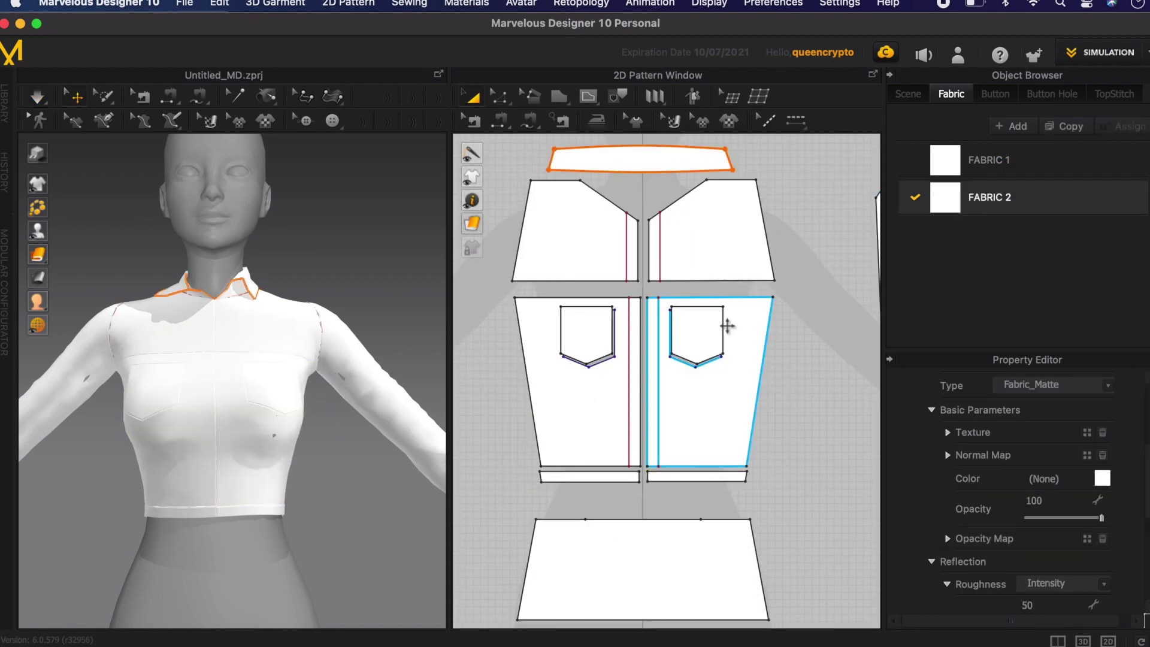
click(709, 331)
shift+click(590, 333)
click(1114, 197)
click(793, 359)
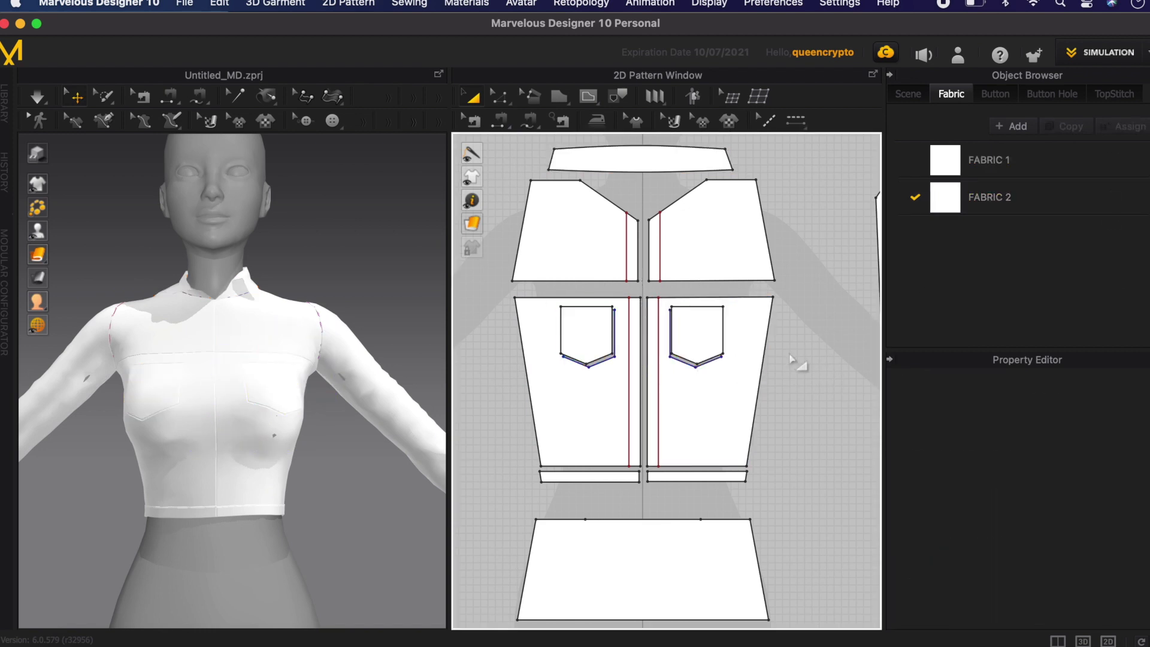
Step: Examine how the two separated pockets sit on the simulated garment
scroll(551, 366, up, 4)
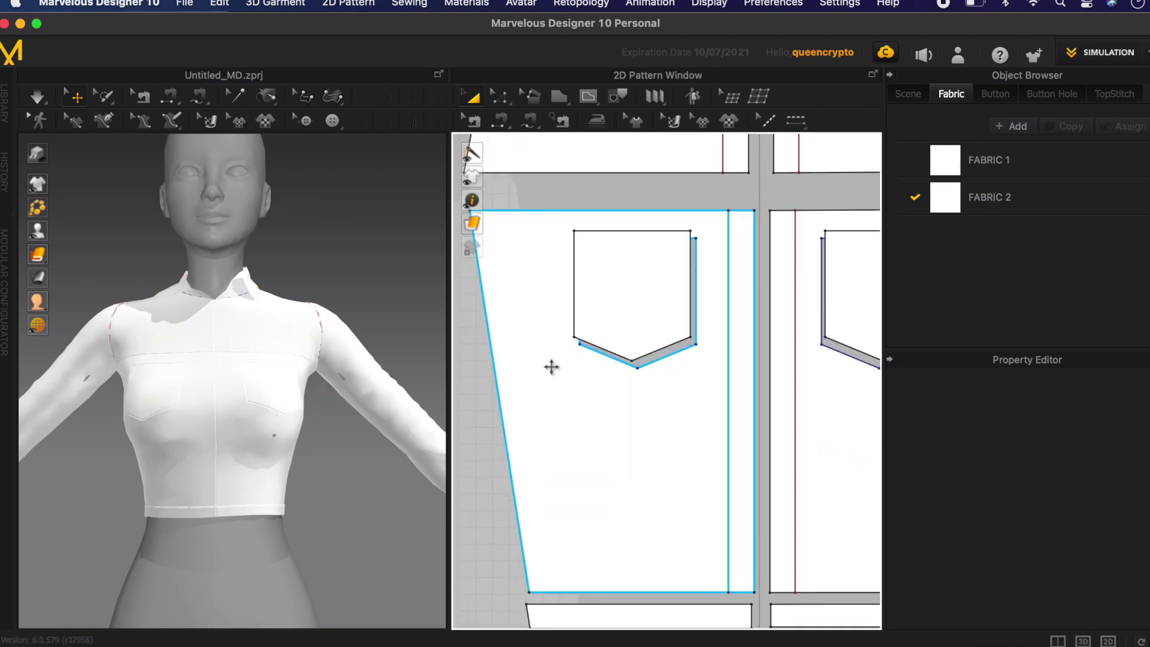
scroll(551, 367, down, 4)
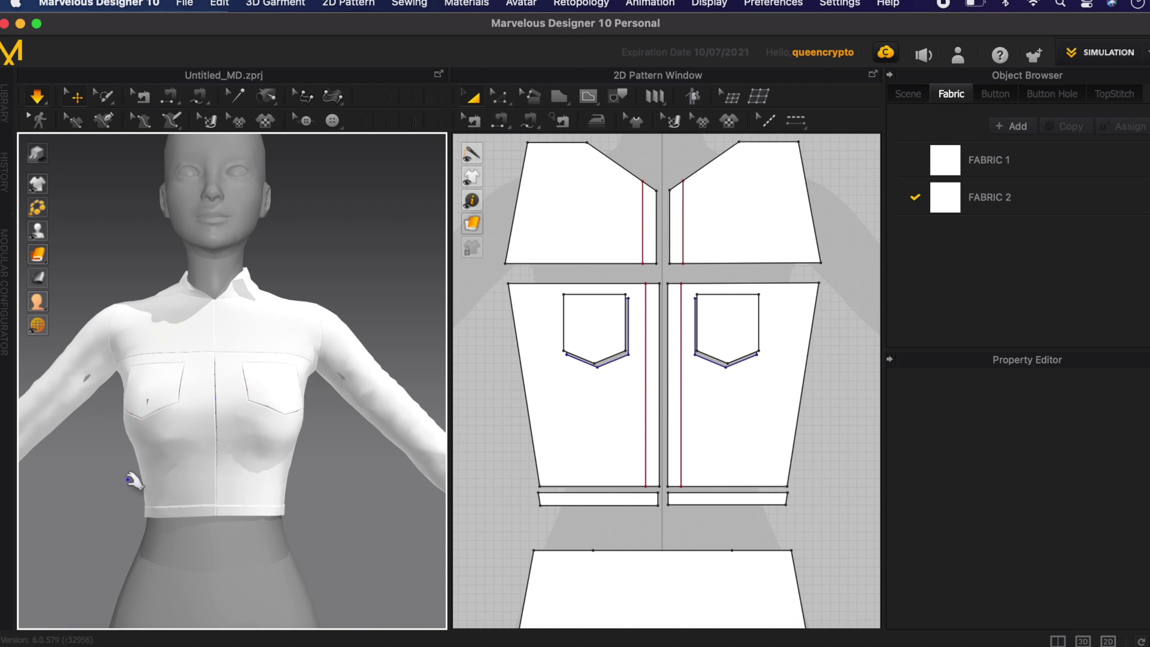
right_drag(216, 431, 161, 417)
click(169, 401)
click(94, 437)
right_drag(344, 476, 318, 481)
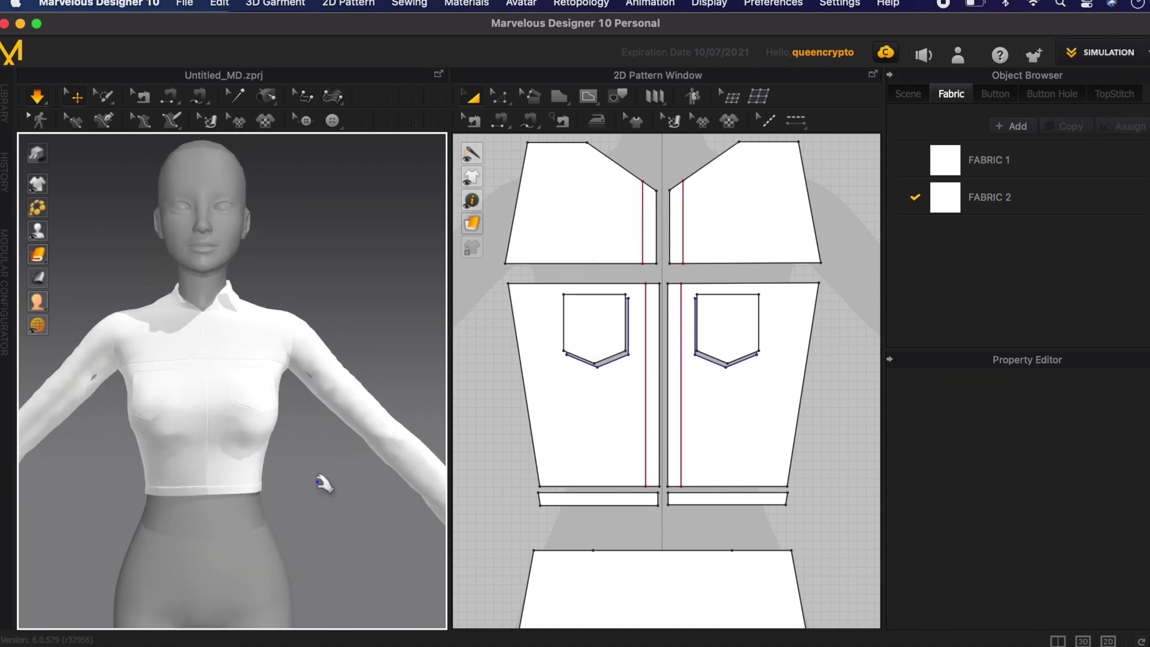
scroll(323, 482, up, 5)
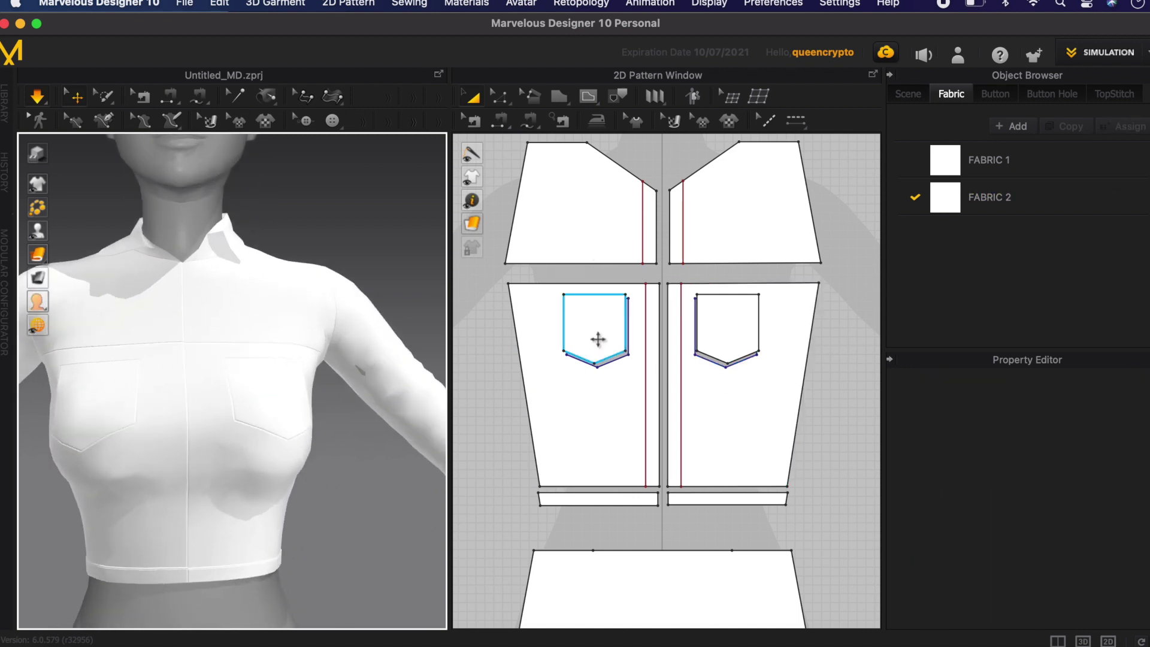
Step: Create a shallow pointed flap piece about 70 mm wide over the top of the avatar's right chest pocket
click(574, 339)
drag(595, 334, 601, 316)
drag(600, 357, 595, 312)
click(477, 295)
click(529, 120)
scroll(617, 285, up, 5)
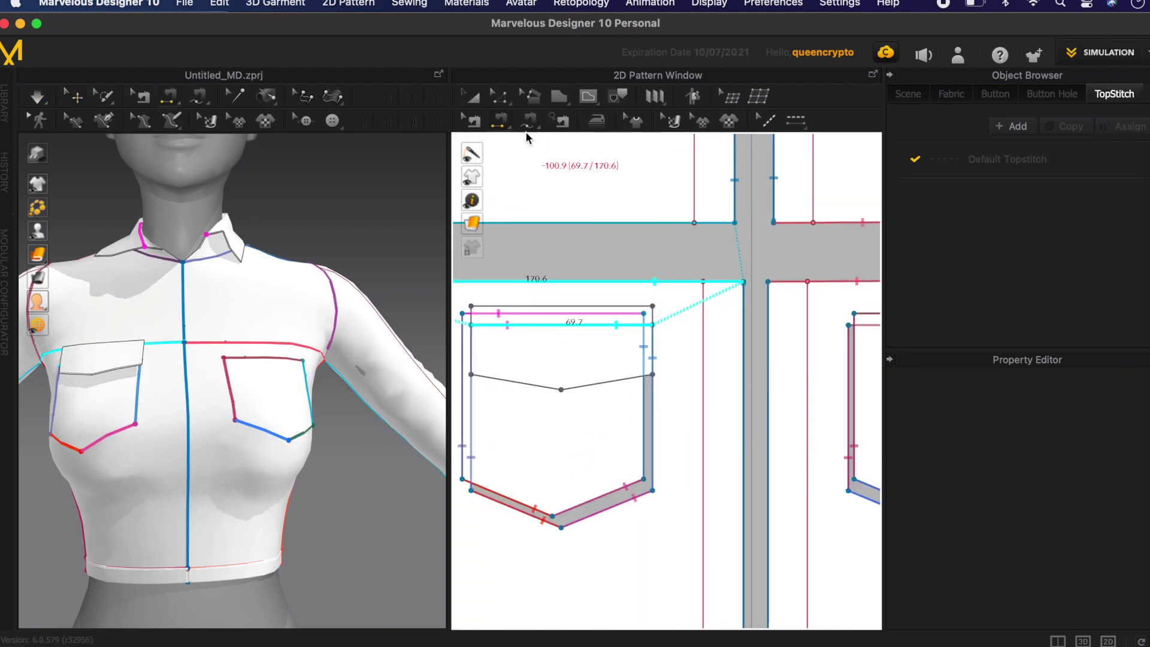
Step: Move the flap pattern below its pocket, sew its straight top edge to the pocket's top edge, and simulate the garment
key(a)
click(595, 359)
drag(595, 359, 590, 560)
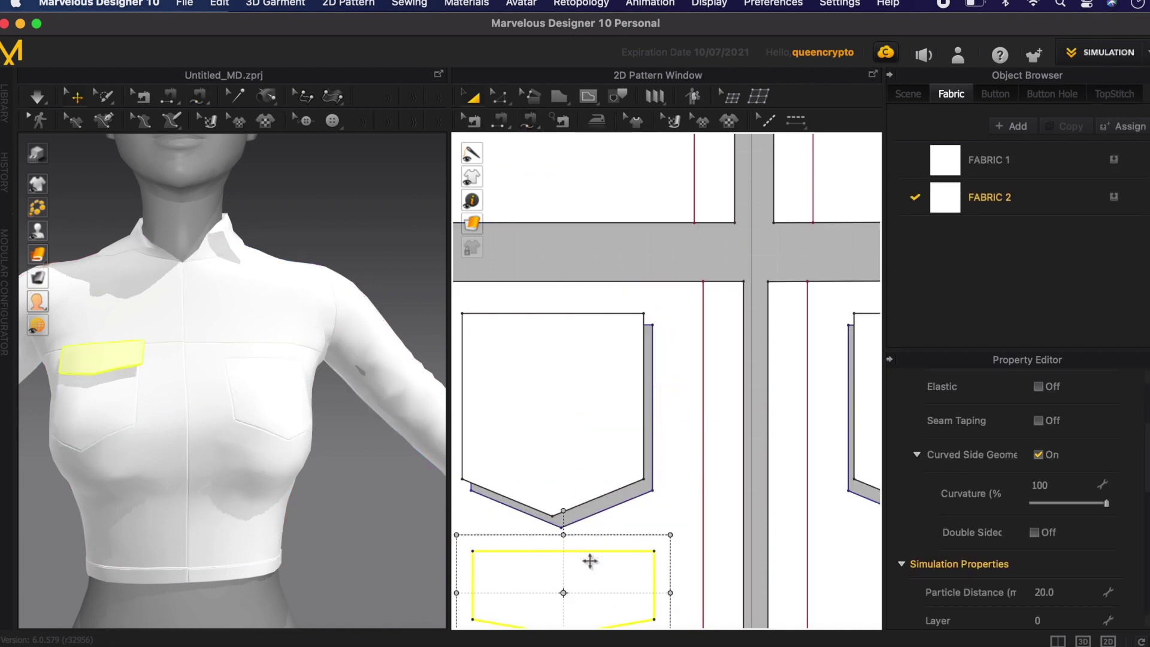
click(500, 121)
click(598, 550)
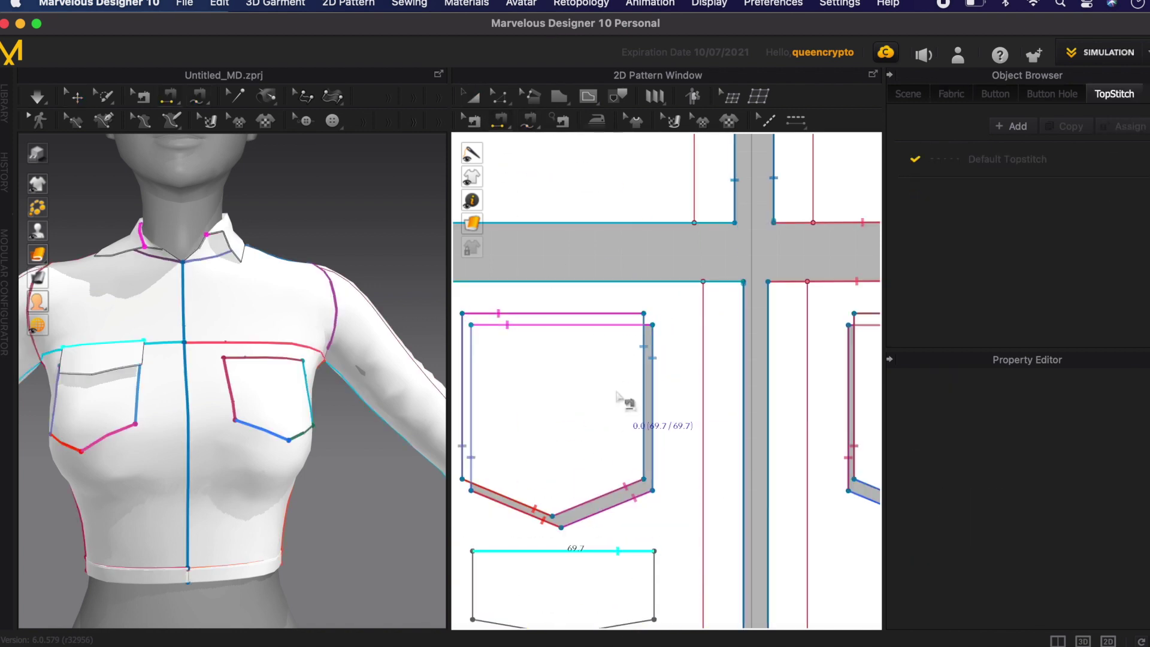
click(620, 310)
scroll(626, 386, down, 3)
key(a)
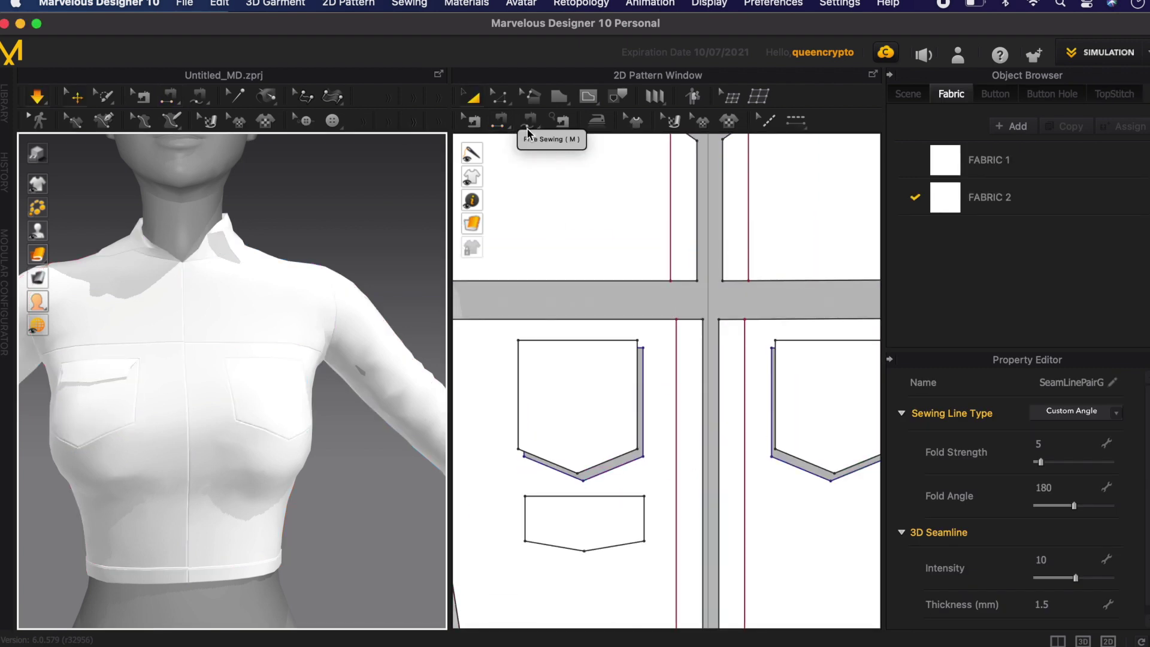
click(118, 430)
scroll(605, 436, down, 3)
Step: Copy the pocket flap and paste it over the top of the opposite chest pocket pattern
click(731, 393)
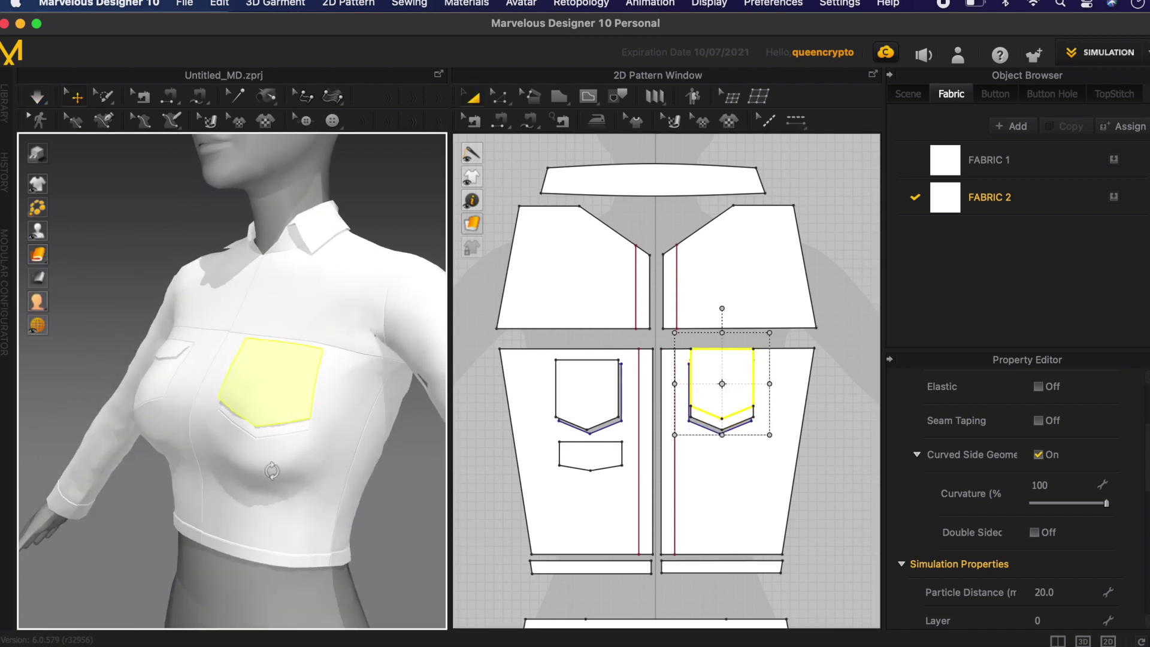
scroll(669, 455, up, 2)
click(574, 458)
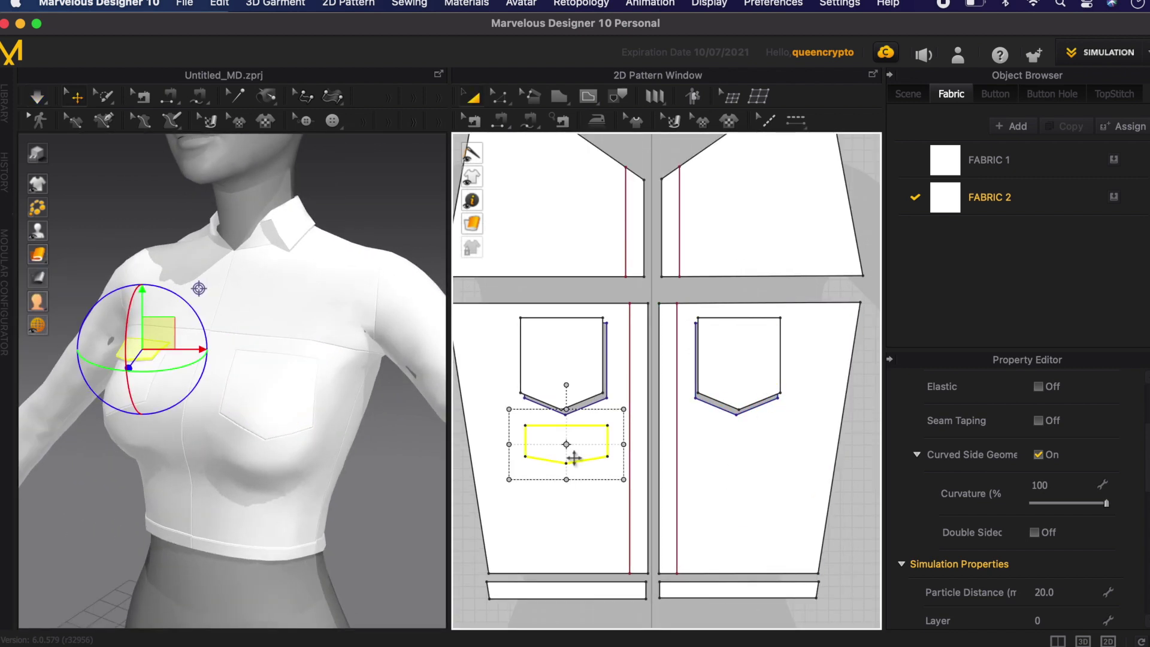
key(super+c)
key(super+v)
click(745, 330)
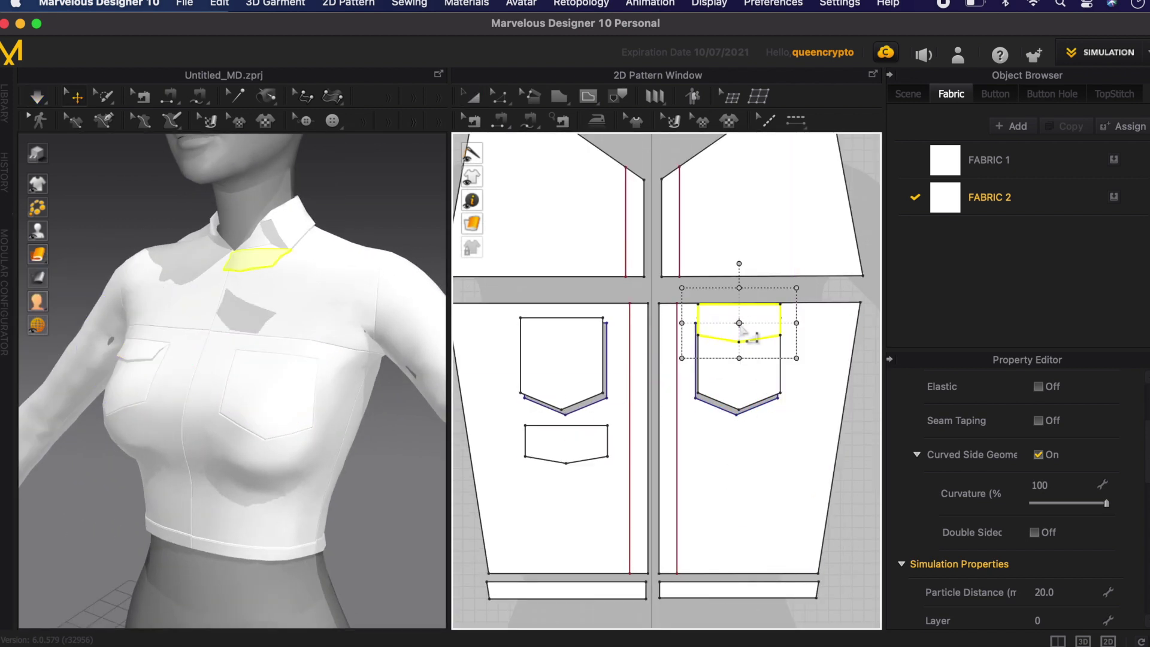
Step: Position the pasted flap in 3D close in front of the top of the avatar's left chest pocket
right_drag(210, 324, 267, 282)
drag(247, 254, 272, 344)
right_drag(251, 331, 270, 350)
click(269, 349)
drag(279, 354, 283, 362)
right_drag(342, 491, 302, 422)
drag(252, 350, 249, 355)
right_drag(335, 407, 239, 401)
drag(273, 362, 262, 369)
right_drag(262, 396, 333, 398)
drag(207, 363, 205, 367)
right_drag(318, 389, 238, 402)
drag(204, 364, 198, 367)
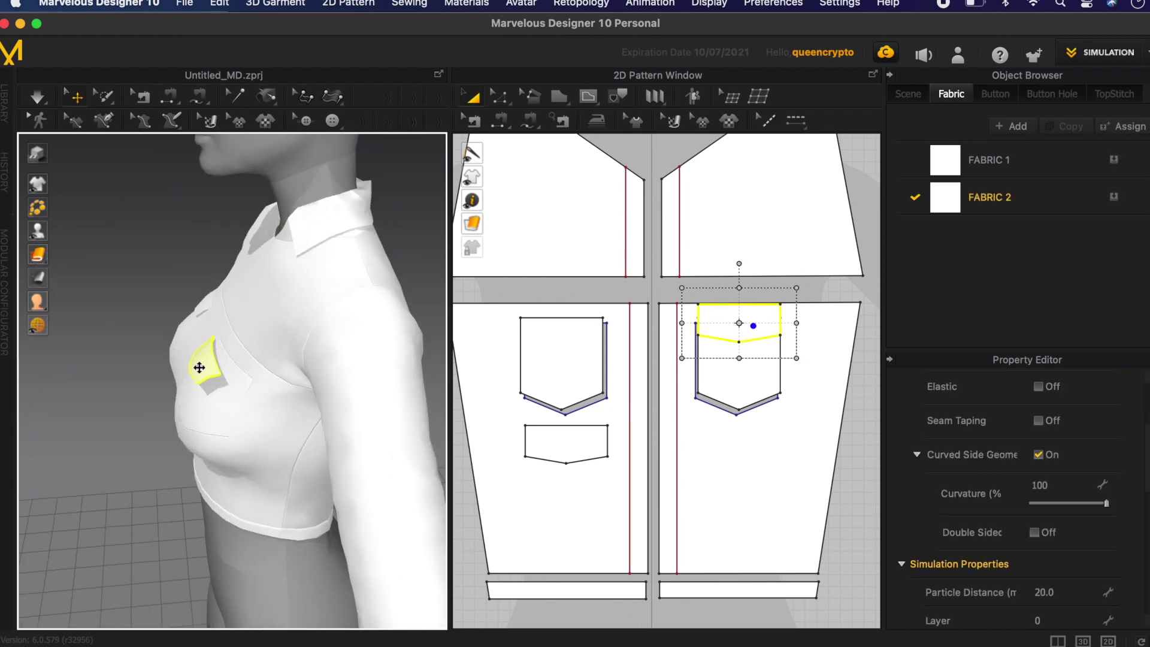
right_drag(150, 386, 217, 395)
click(197, 369)
key(space)
click(190, 366)
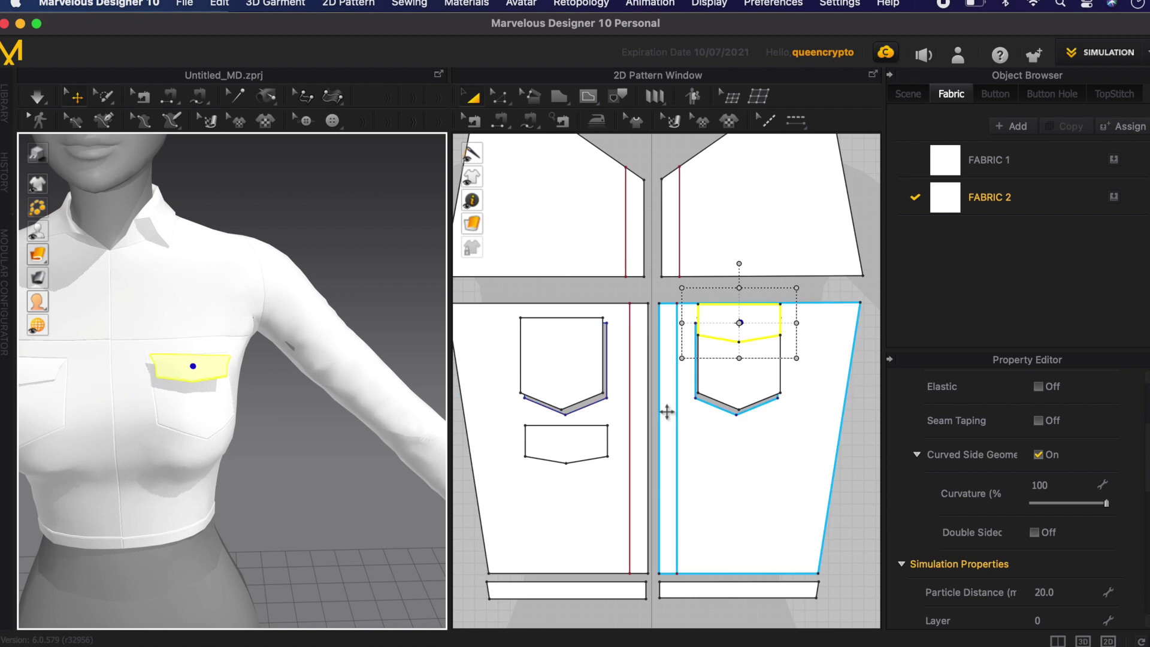
Step: Move the second flap pattern below its pocket, sew its top edge to the pocket's top edge, and simulate the garment
drag(722, 313, 738, 432)
click(498, 123)
click(778, 426)
click(771, 319)
key(space)
scroll(242, 403, down, 3)
click(89, 399)
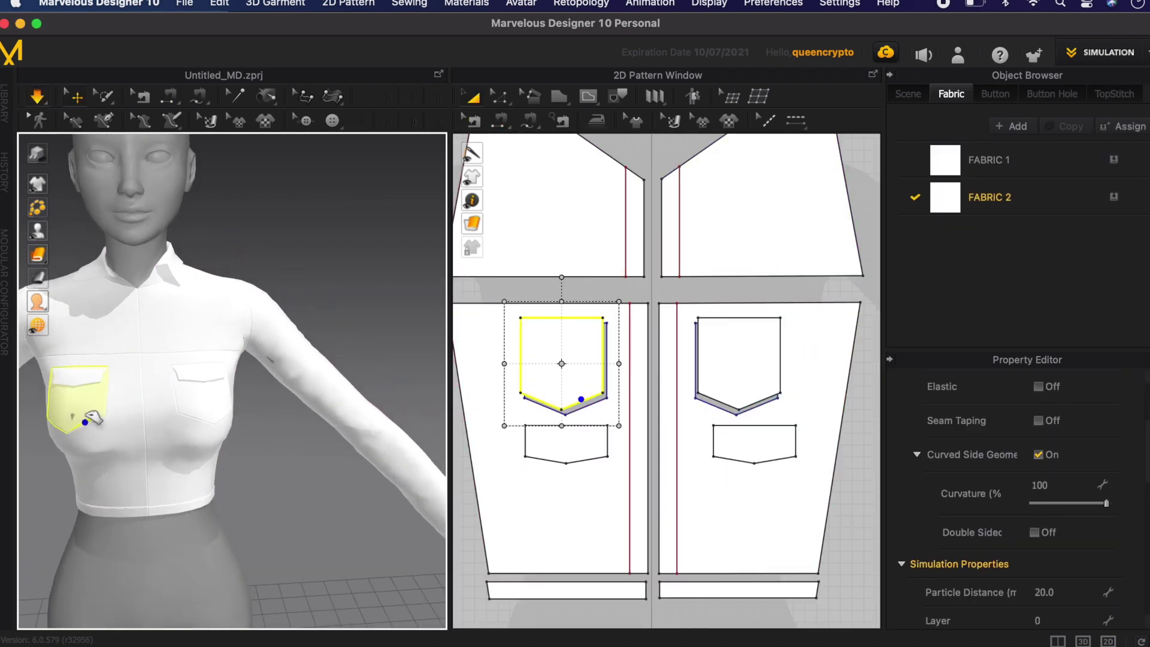
click(133, 526)
scroll(117, 481, down, 3)
right_drag(114, 482, 72, 487)
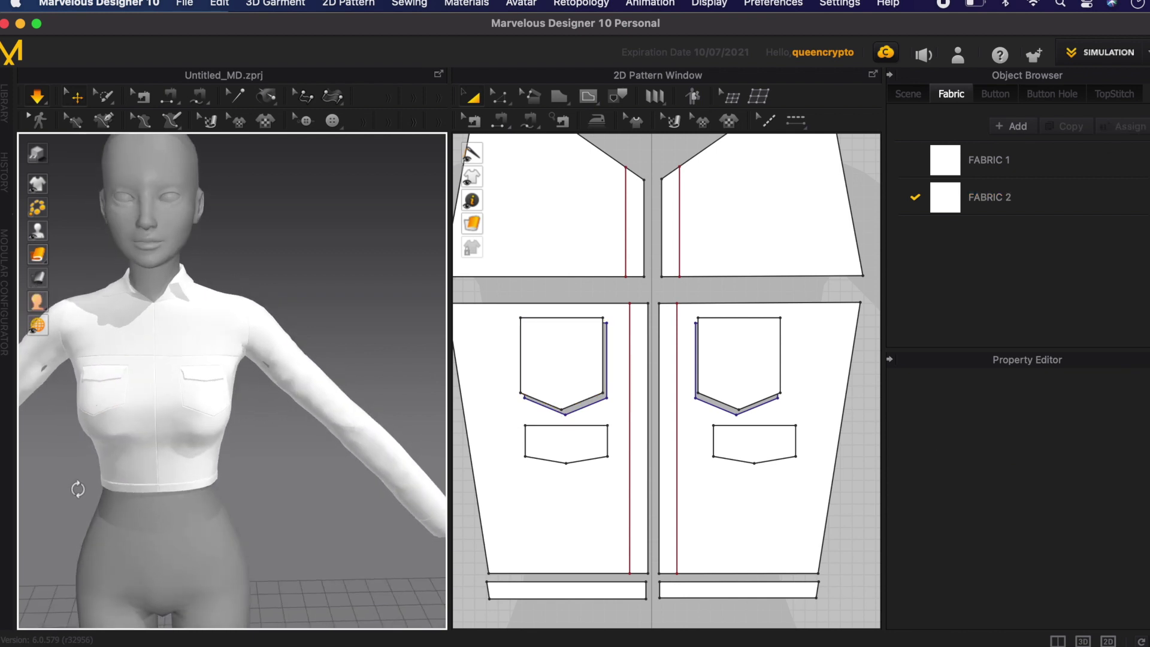
Step: Move both pocket patterns and their flaps out of the lower front panels to the empty space beside the body pieces
scroll(560, 439, down, 5)
drag(559, 418, 484, 417)
drag(549, 441, 475, 442)
middle_drag(475, 442, 485, 439)
drag(634, 404, 711, 404)
scroll(709, 413, up, 3)
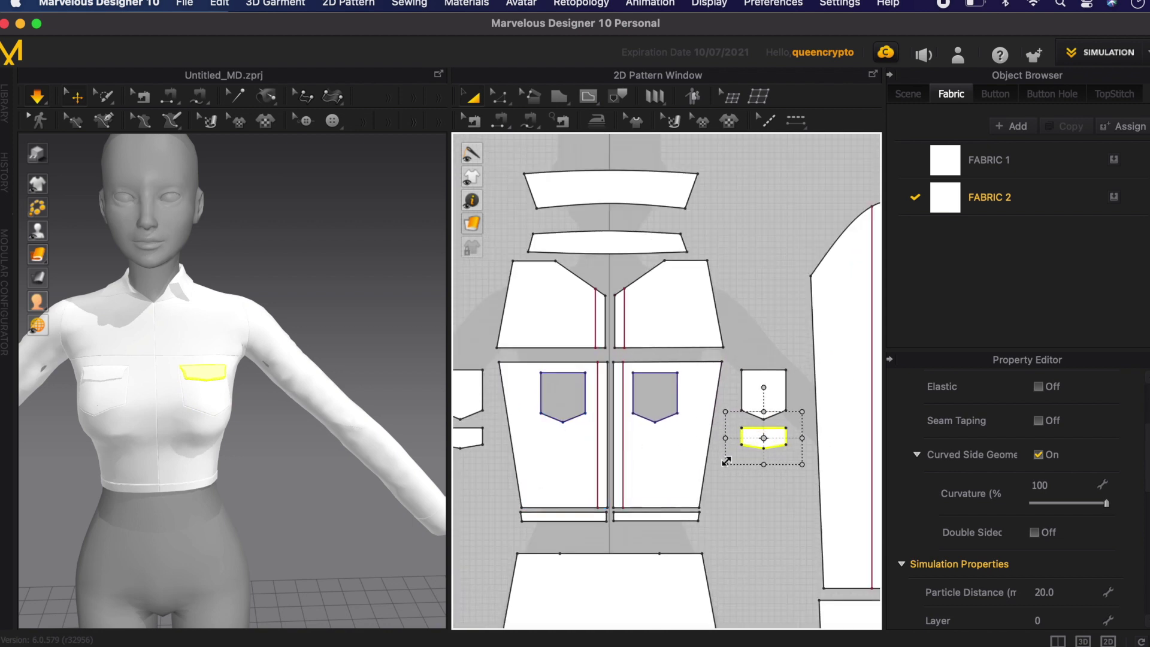
Step: Add a third fabric and assign it to both pocket flaps
click(1018, 127)
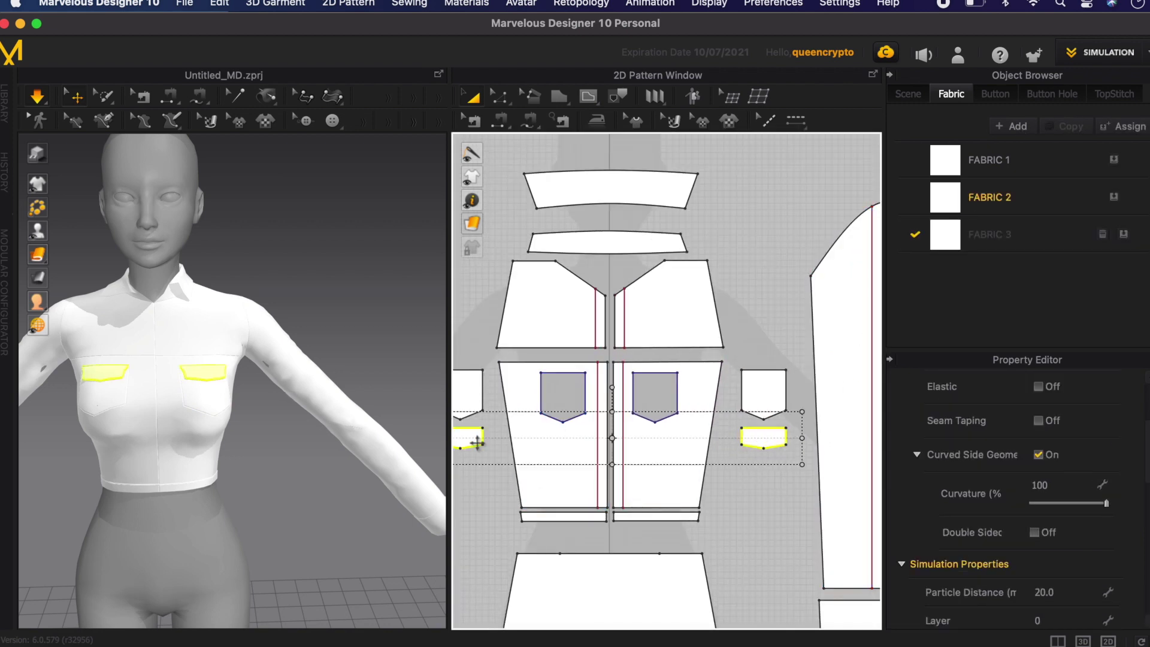
click(1114, 234)
click(772, 278)
scroll(699, 446, down, 2)
Step: Draw two vertical internal lines about 139 mm long from the right front panel's pocket opening down to its hem
click(699, 446)
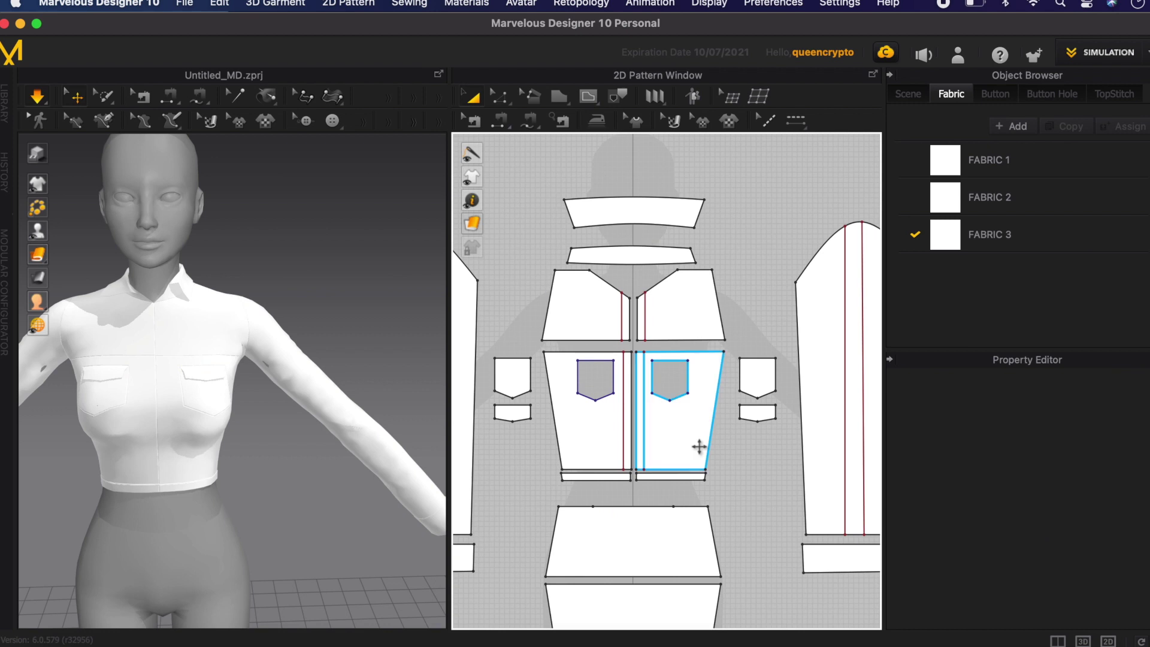
scroll(598, 422, up, 2)
scroll(595, 368, up, 4)
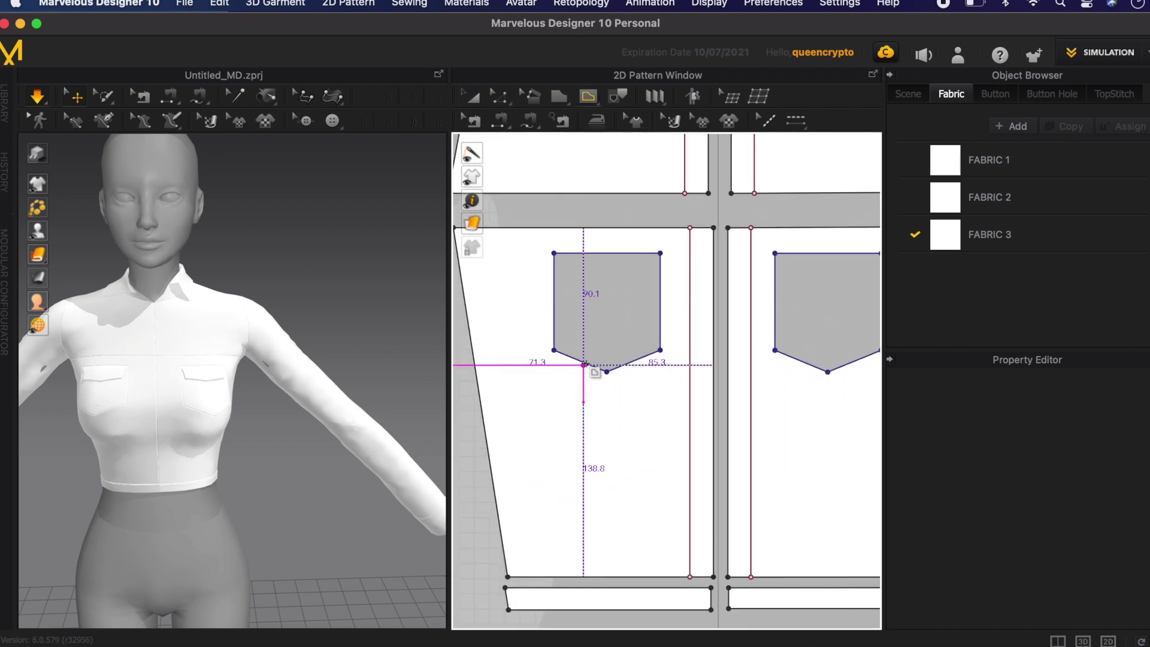
click(589, 366)
scroll(589, 366, down, 3)
scroll(589, 485, down, 3)
double_click(589, 561)
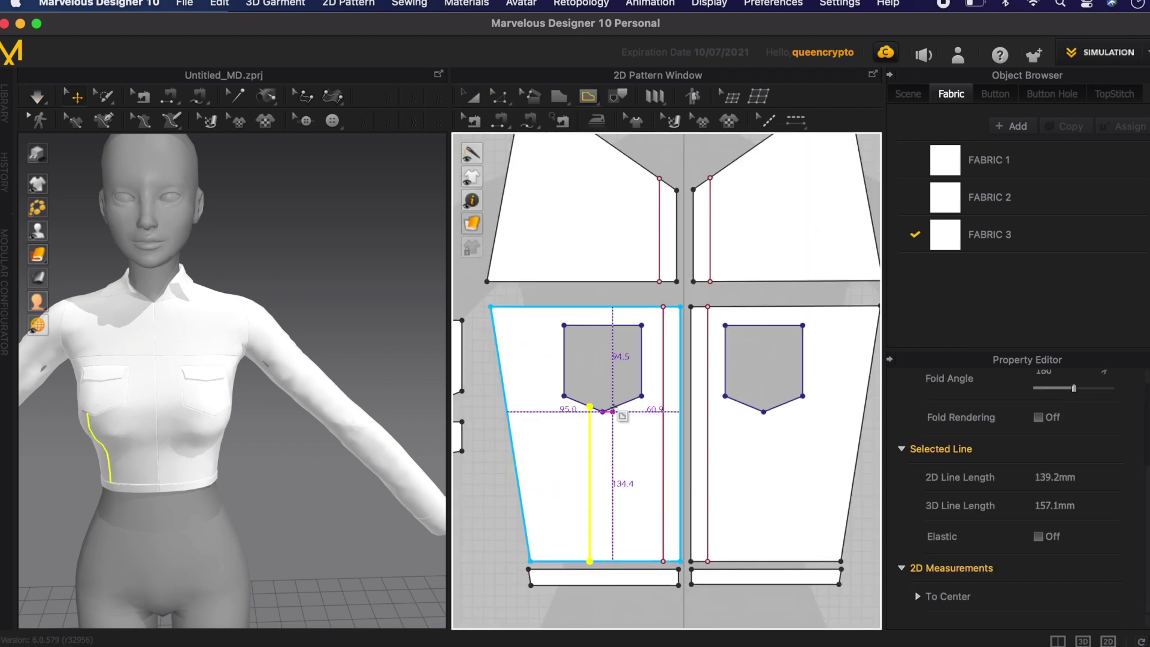
Step: Draw two matching 139 mm vertical internal lines below the pocket opening on the left front panel and simulate the garment
scroll(726, 397, up, 2)
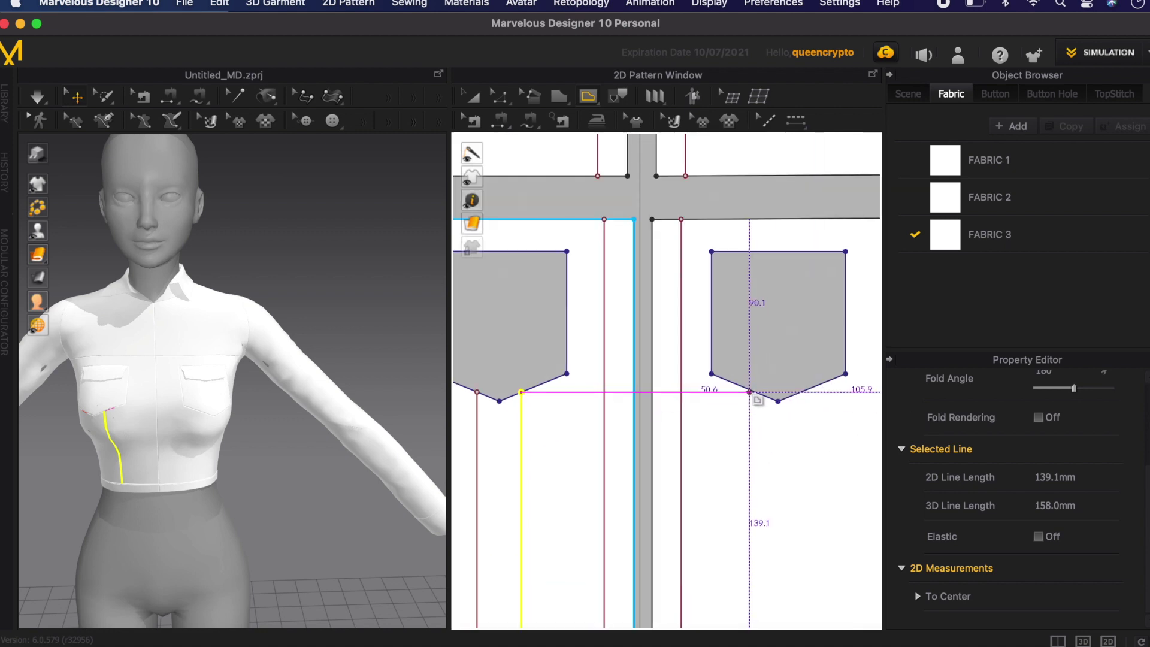
scroll(756, 392, down, 2)
click(755, 393)
scroll(752, 392, up, 1)
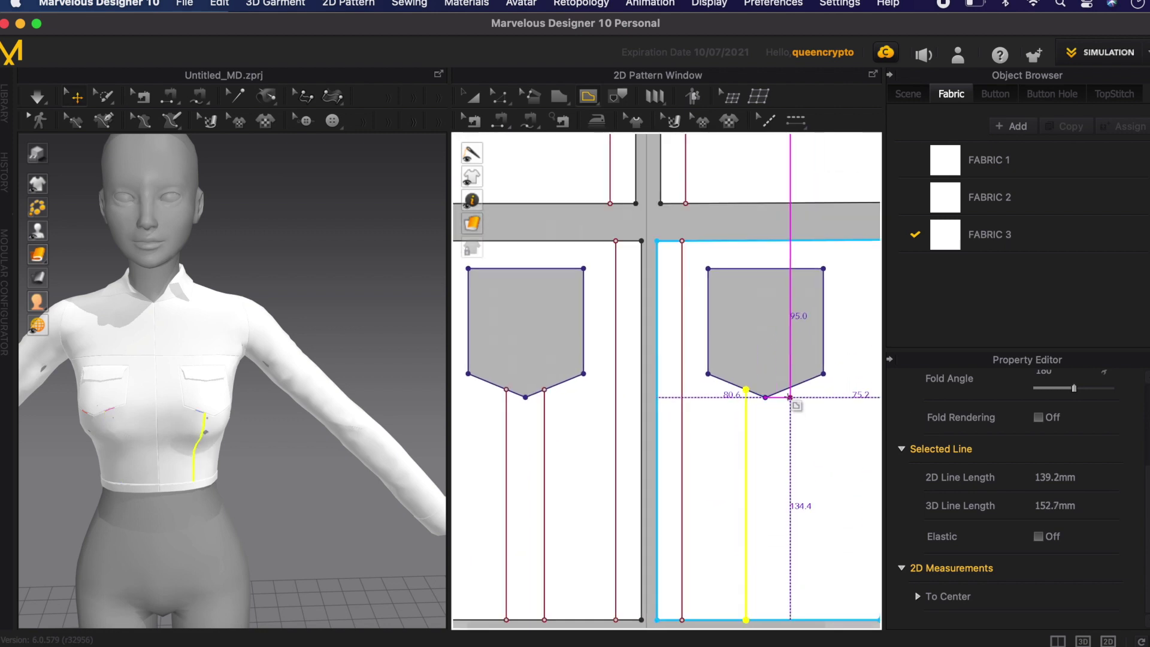
double_click(785, 620)
scroll(766, 442, down, 4)
click(472, 96)
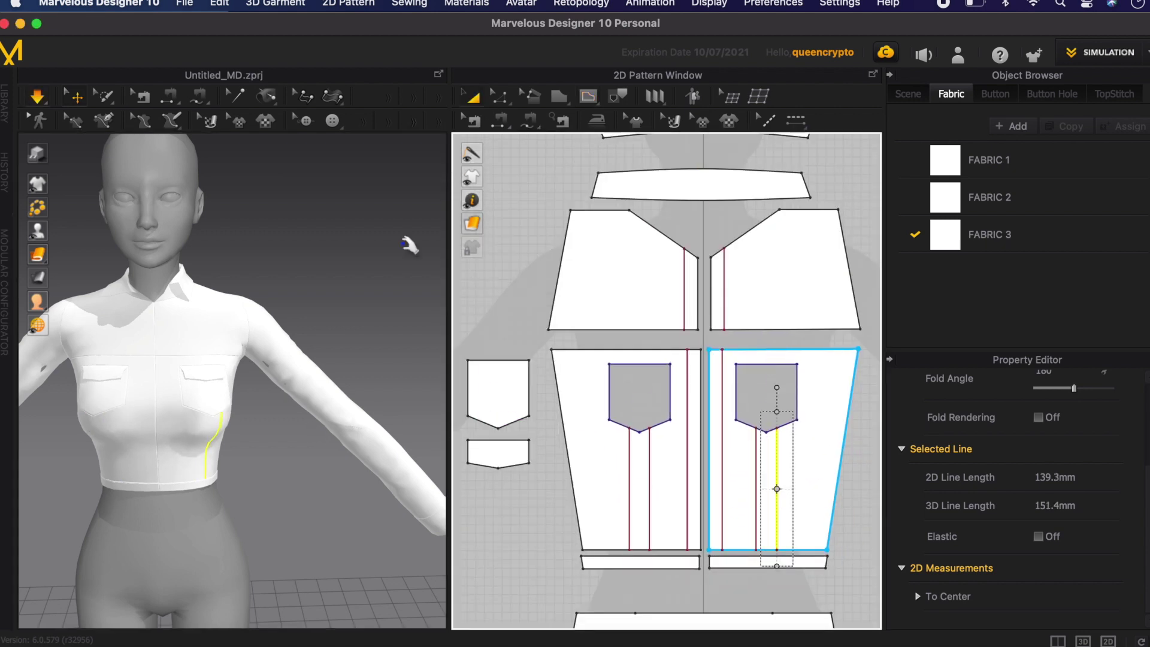
click(410, 245)
key(space)
right_drag(231, 520, 239, 499)
Step: Cut and sew the front panels along all four vertical lines below the pocket openings
click(645, 480)
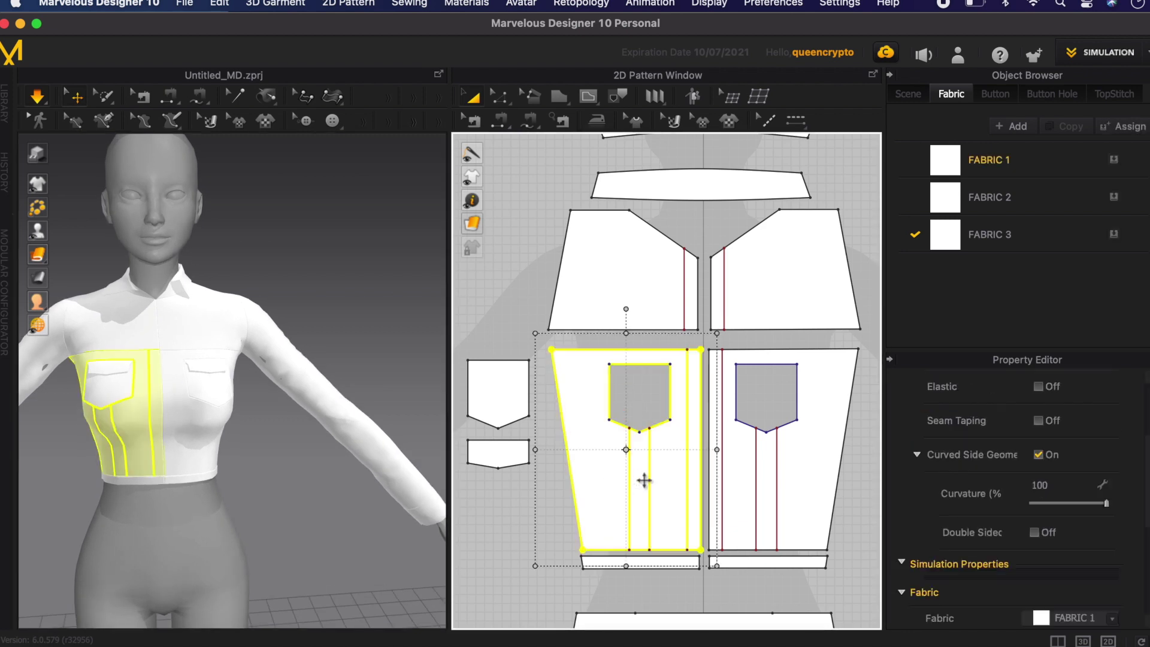
click(478, 506)
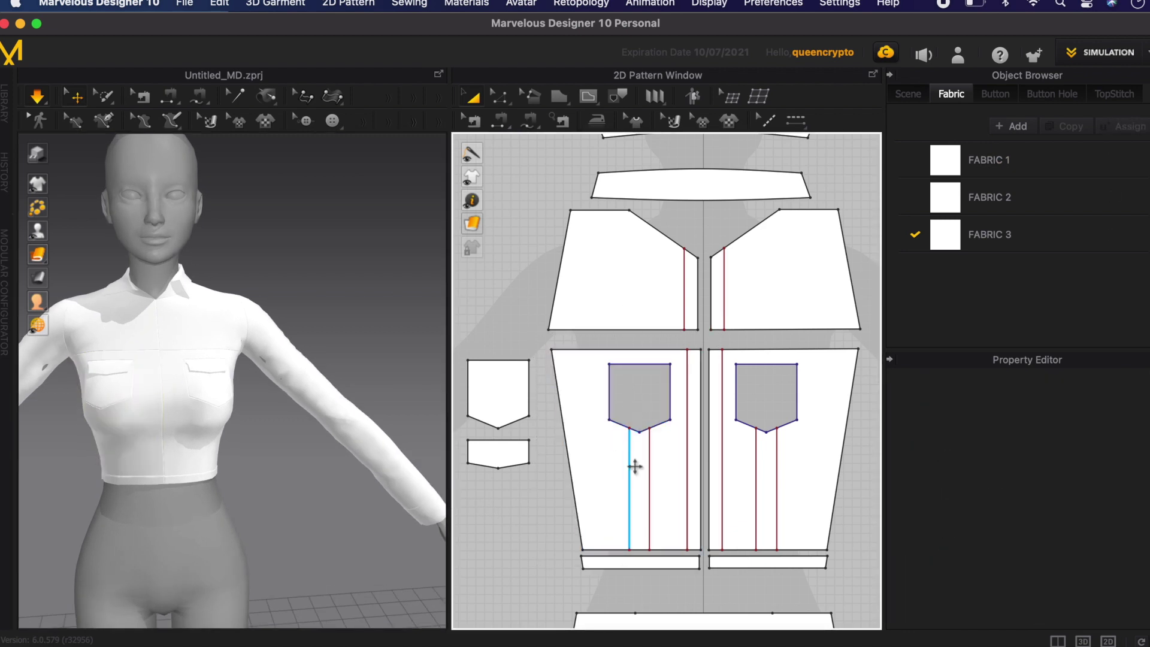
scroll(634, 467, down, 5)
click(610, 360)
key(z)
right_click(596, 379)
click(691, 528)
right_click(615, 391)
click(646, 567)
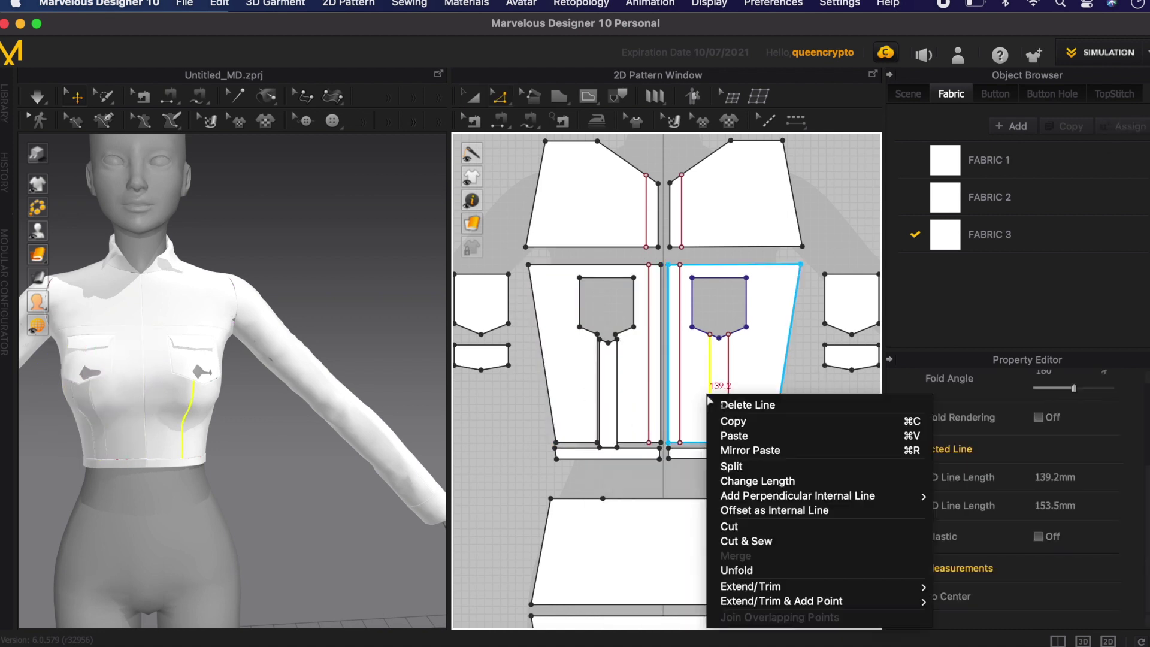
right_click(728, 387)
click(773, 569)
Step: Move the two cut strips outside the body panels below the pocket flaps and simulate the garment
key(a)
drag(716, 394, 851, 433)
drag(609, 403, 482, 442)
key(Escape)
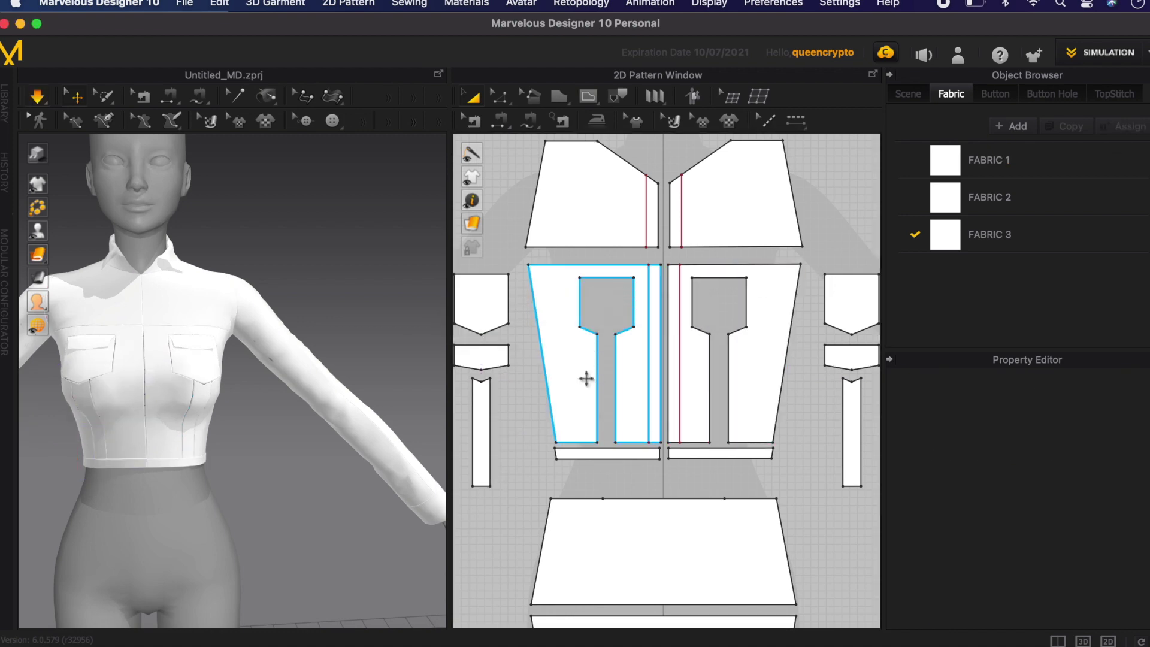
key(space)
middle_drag(264, 481, 341, 494)
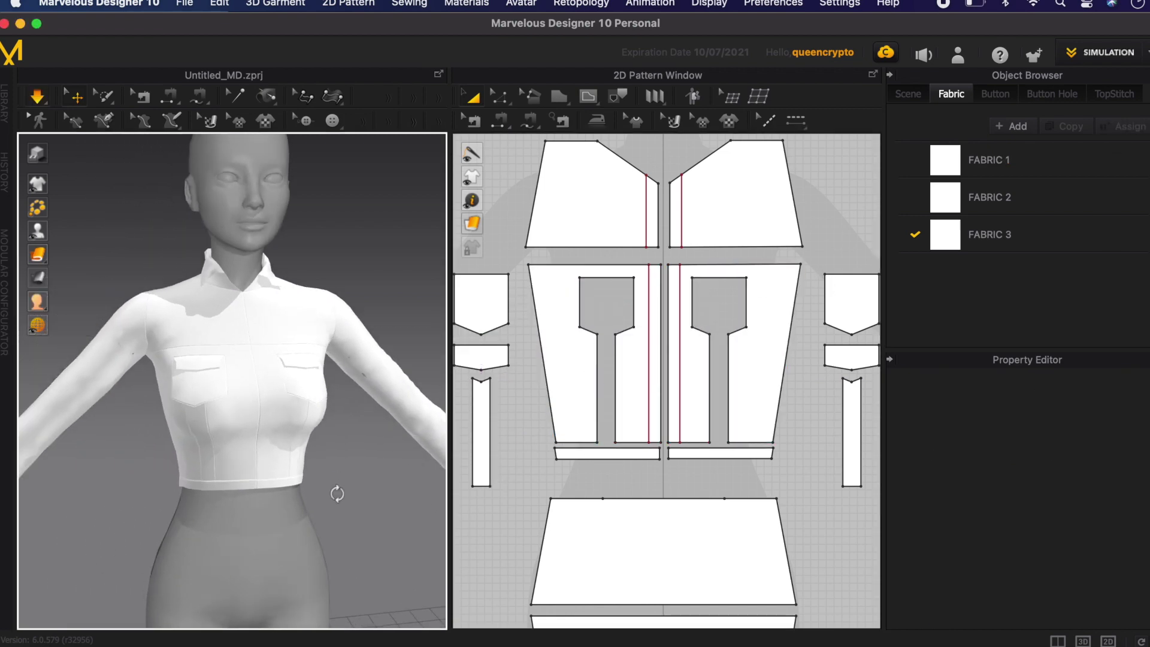
right_drag(341, 494, 347, 476)
Step: Assign Fabric 2 to the two narrow strips cut from below the pockets
click(977, 201)
right_click(484, 429)
click(956, 201)
click(956, 199)
click(851, 424)
shift+click(480, 421)
click(1114, 197)
click(821, 244)
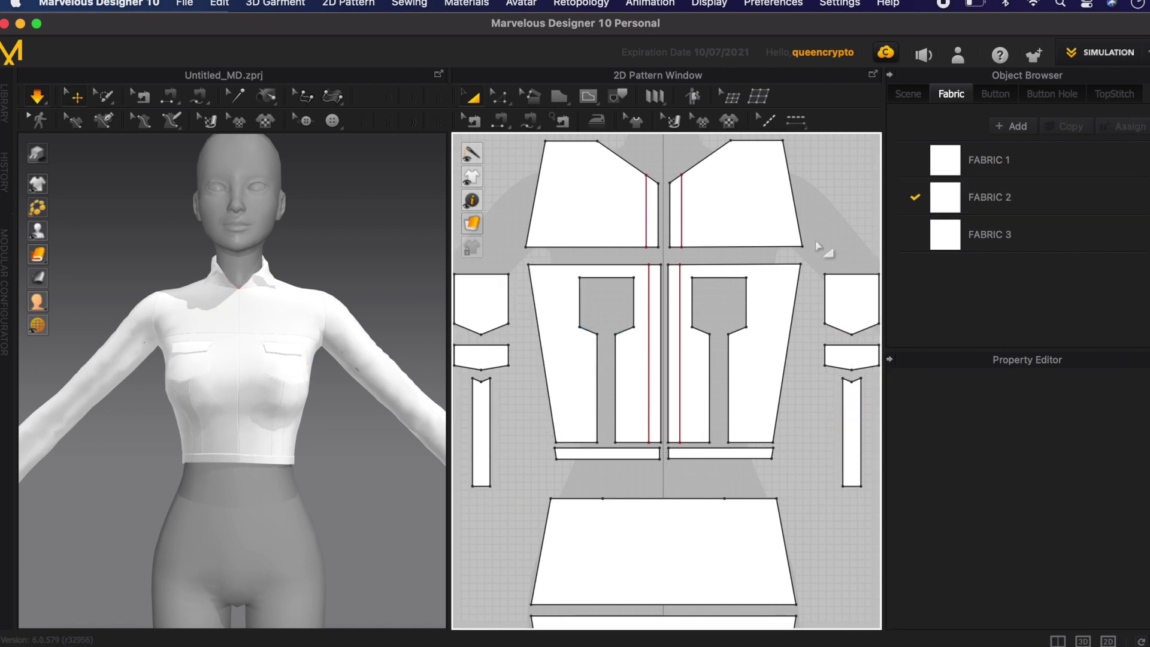
Step: Assign Fabric 2 to the narrow centre strip of each sleeve
scroll(816, 241, down, 5)
click(1008, 192)
click(507, 264)
scroll(510, 270, down, 5)
shift+click(783, 271)
click(1113, 197)
click(741, 265)
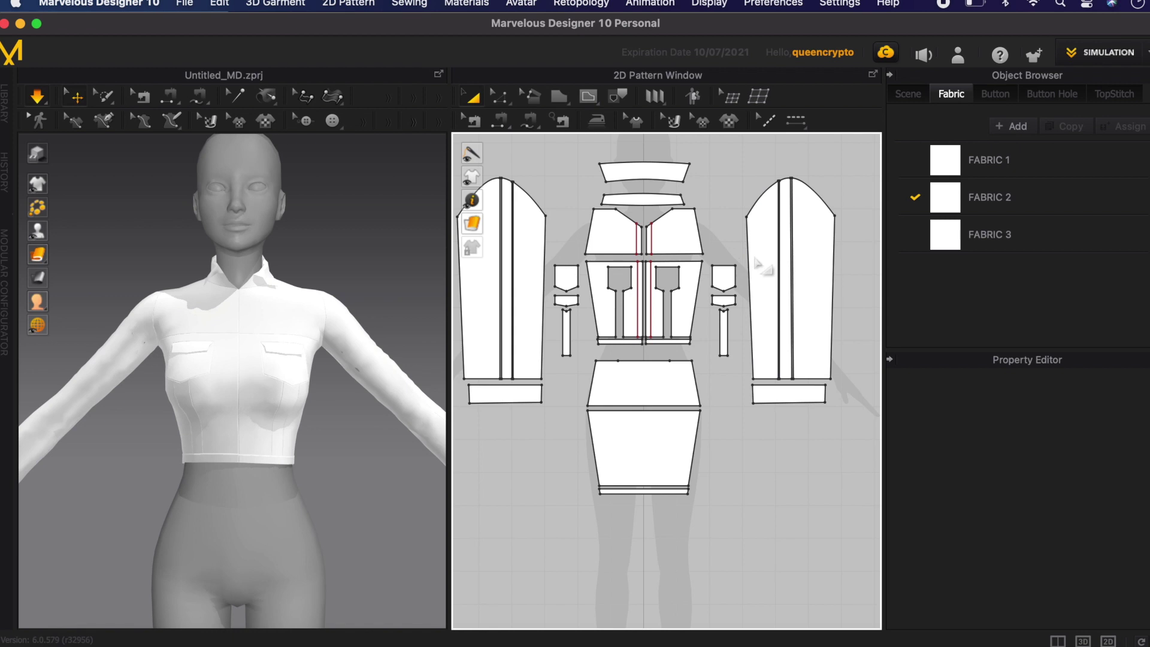
Step: Highlight the pieces that use Fabric 2 and Fabric 1, and add a fourth fabric to the list
click(949, 211)
click(1017, 167)
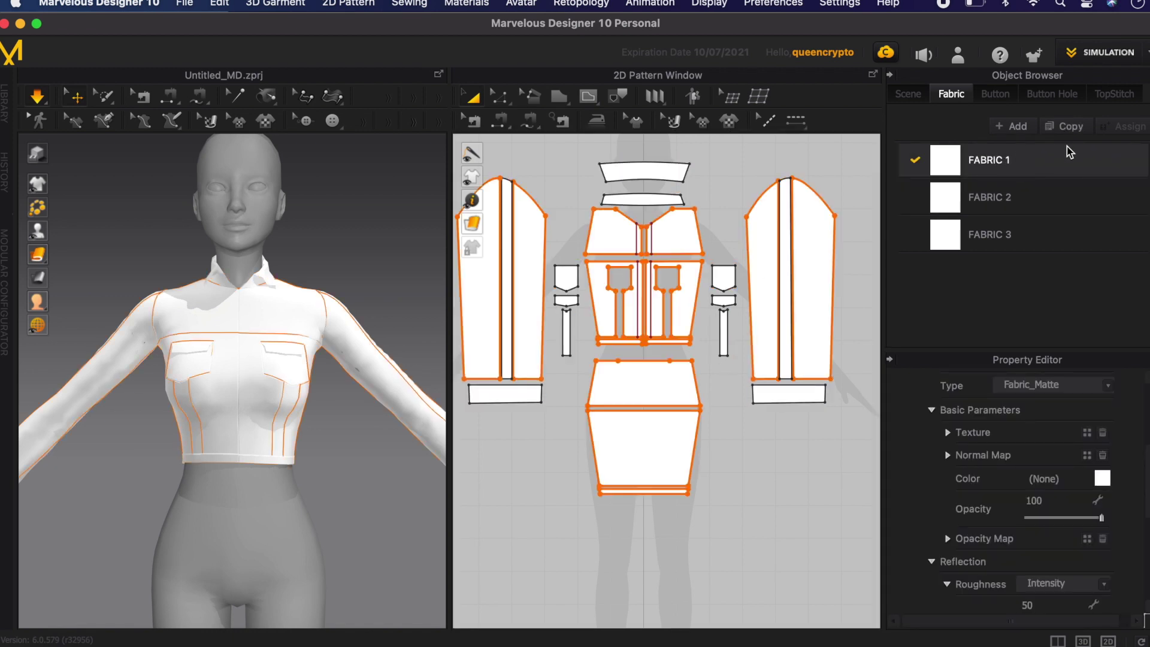
click(1029, 129)
click(970, 162)
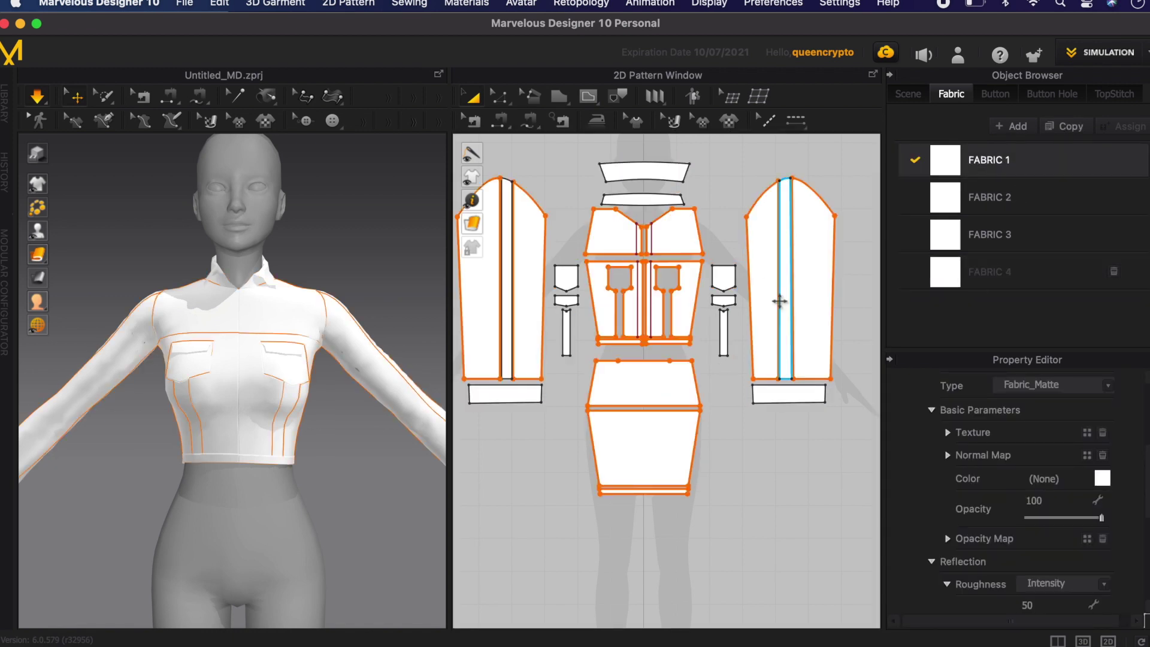
Step: Assign Fabric 4 to the outer sleeve pieces, the lower front panels and the lower back panel
click(1008, 284)
click(527, 299)
shift+click(488, 299)
shift+click(765, 293)
shift+click(804, 287)
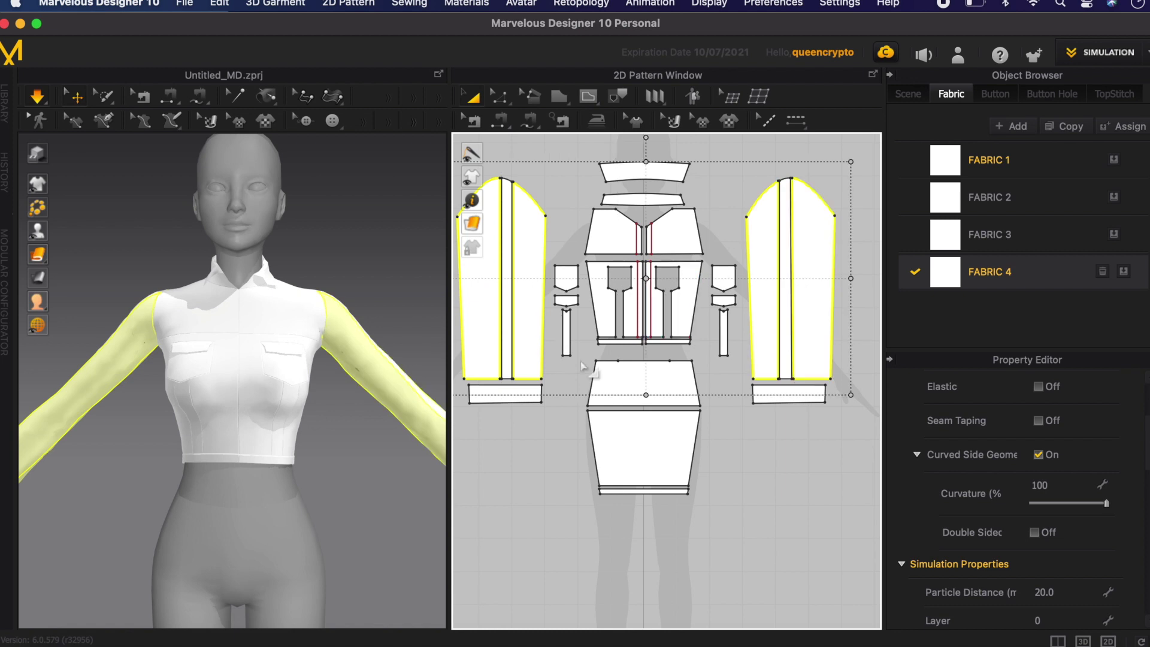
shift+click(656, 316)
shift+click(628, 313)
shift+click(624, 438)
click(1128, 271)
Step: Assign Fabric 4 to the front and back waistband strips and highlight the pieces that use each fabric
click(1008, 166)
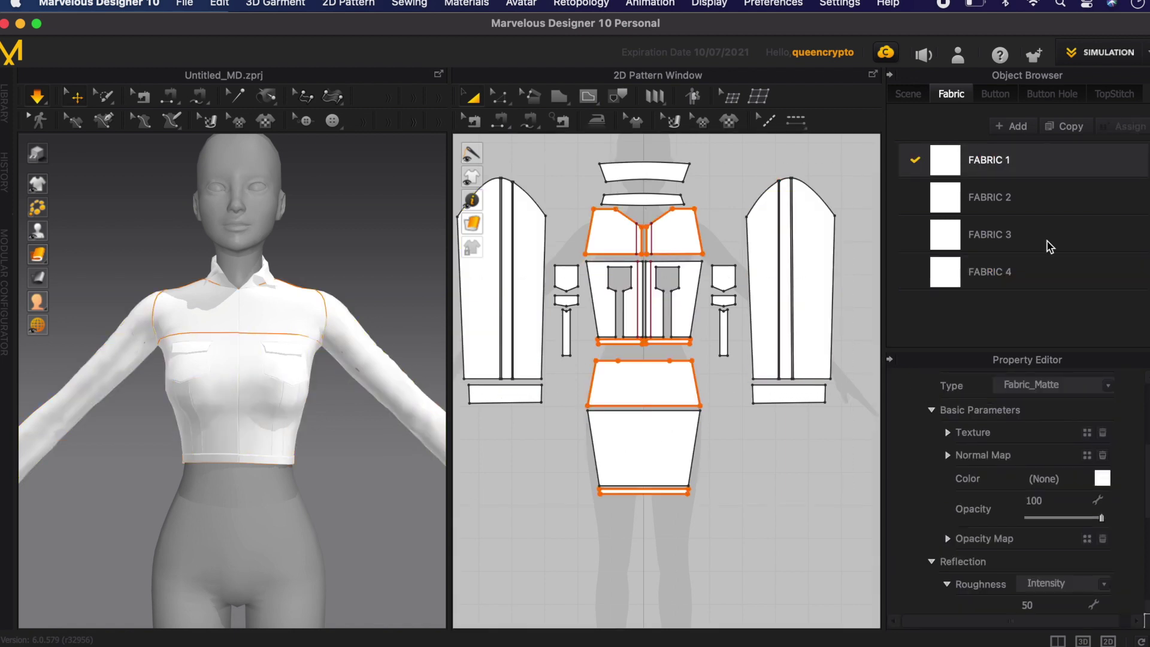
click(1027, 273)
click(637, 495)
shift+click(663, 340)
scroll(658, 345, up, 5)
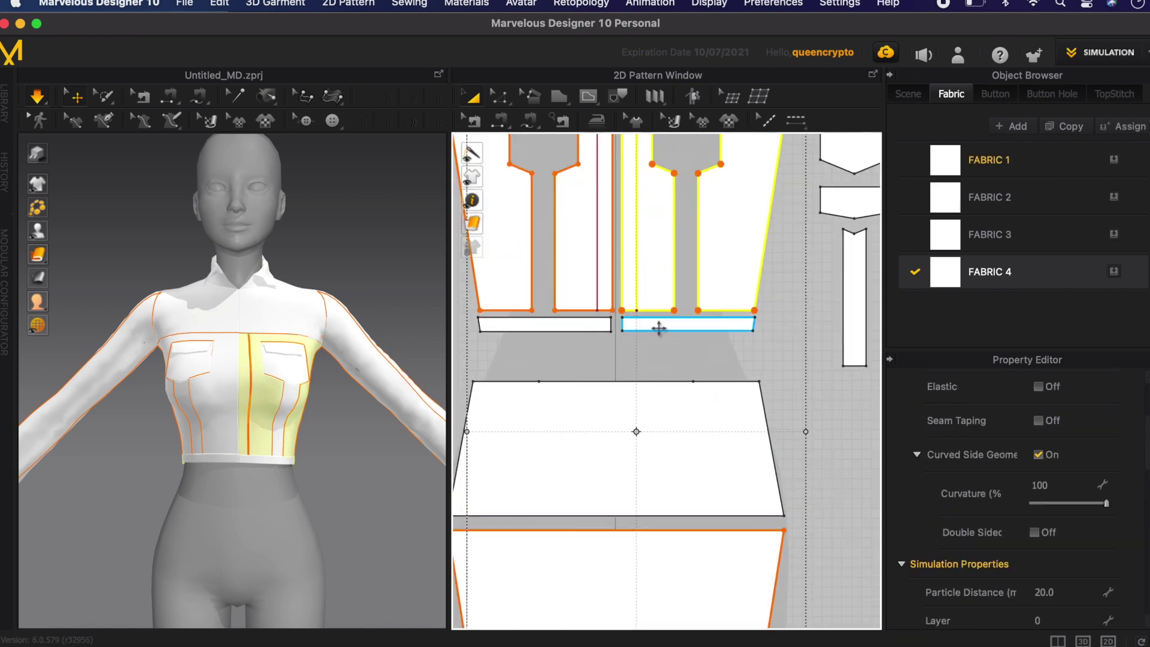
shift+click(657, 328)
shift+click(600, 328)
scroll(600, 331, down, 3)
scroll(585, 307, down, 4)
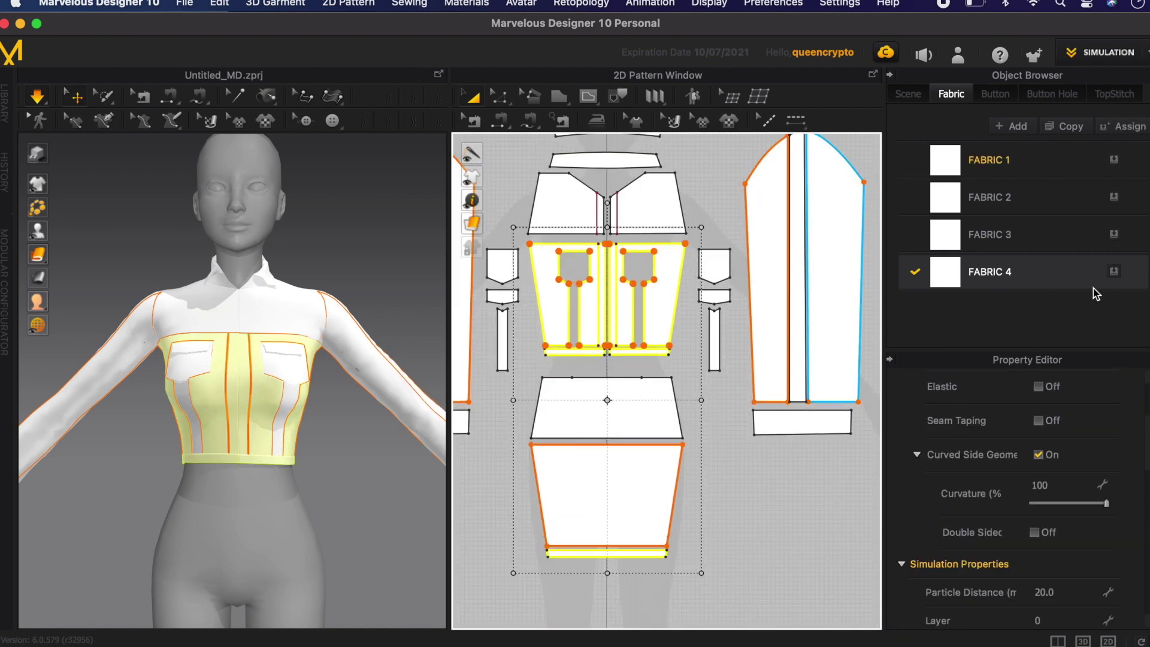
click(802, 461)
scroll(874, 320, down, 3)
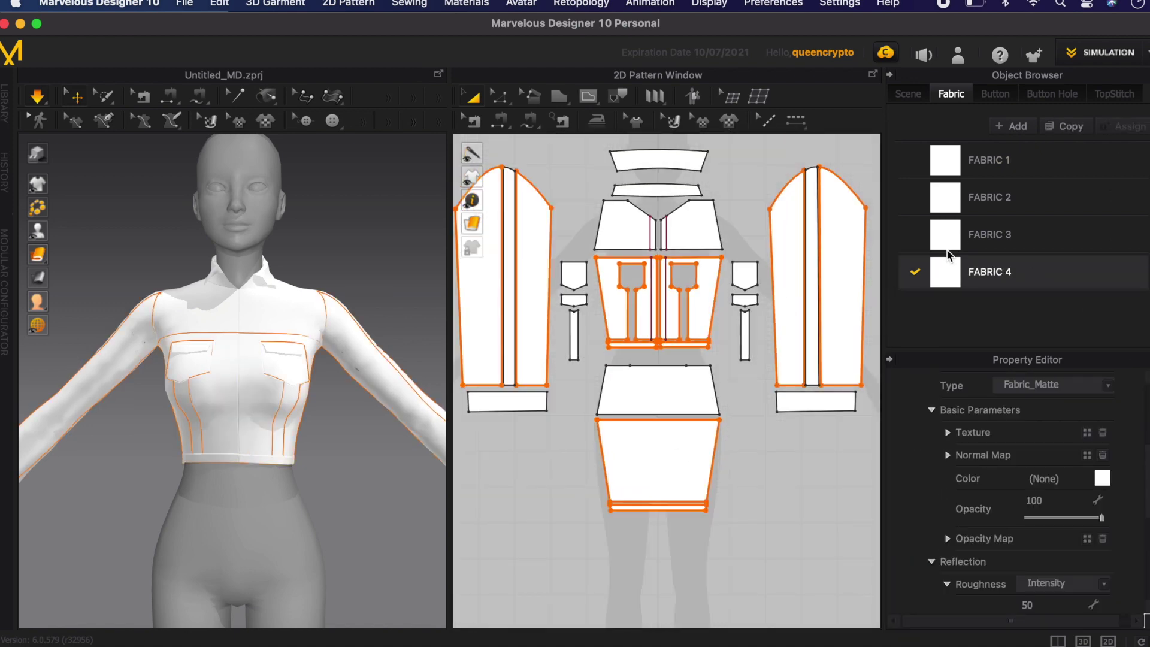
click(987, 230)
click(1014, 198)
click(1022, 174)
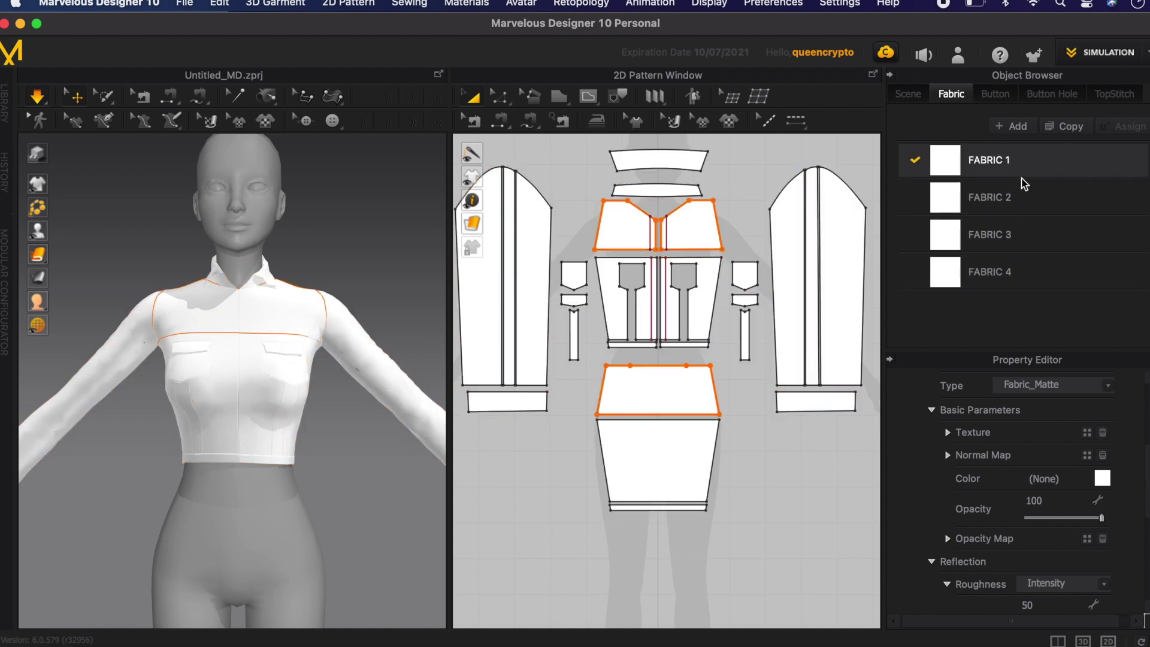
Step: Place two default buttons on the front placket, one on the yoke and one on the panel below
click(741, 260)
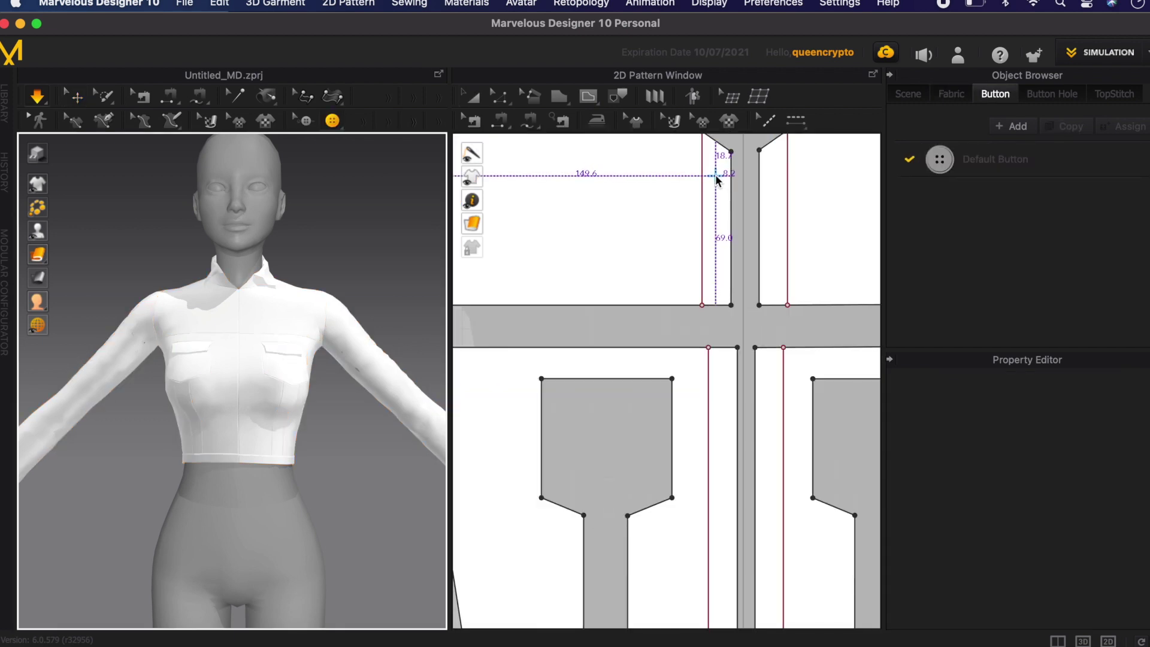
click(722, 180)
click(722, 180)
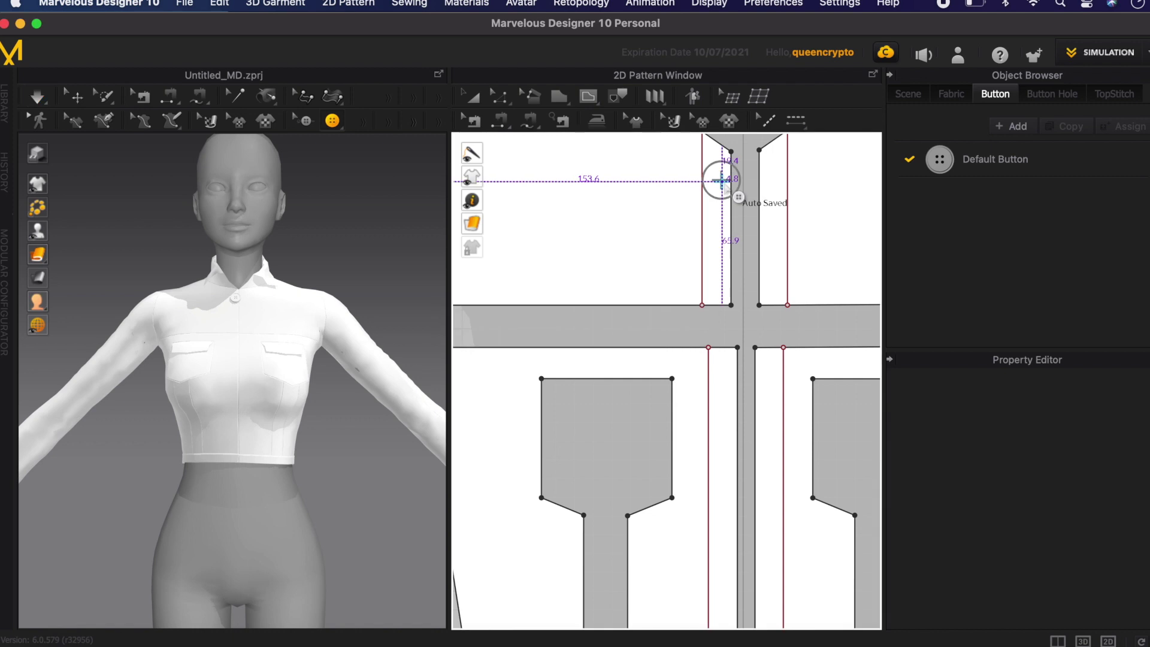
click(724, 513)
scroll(714, 390, down, 2)
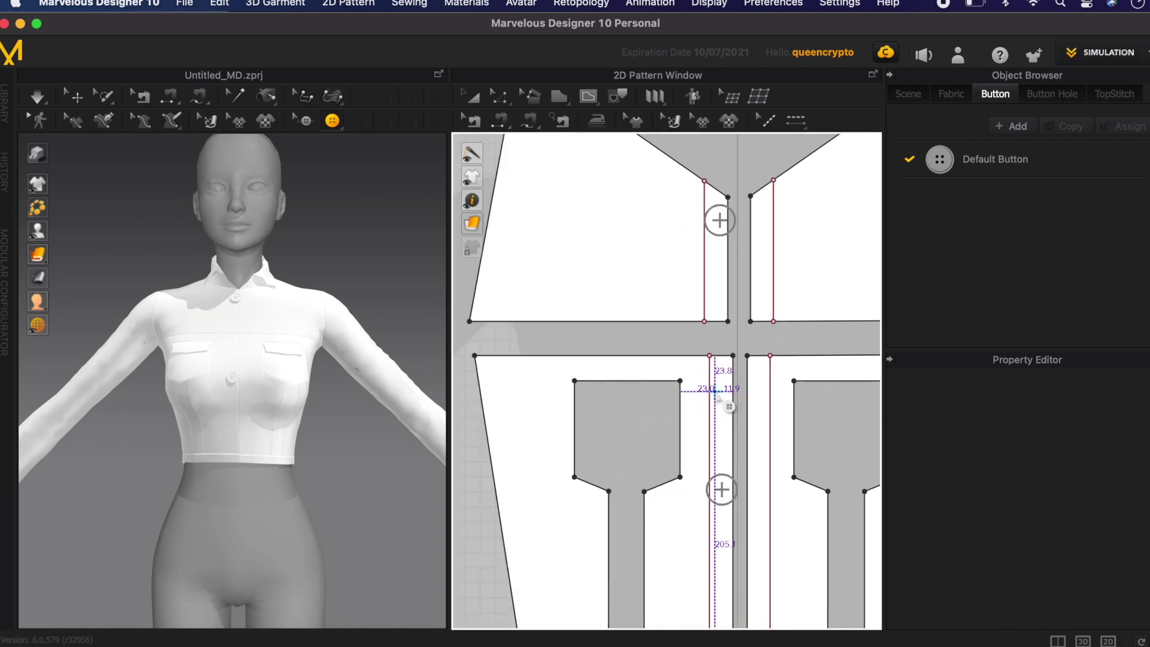
Step: Move the second placket button higher and add two more below it, the lowest on the waistband
scroll(682, 386, down, 5)
key(a)
click(703, 430)
scroll(705, 432, up, 6)
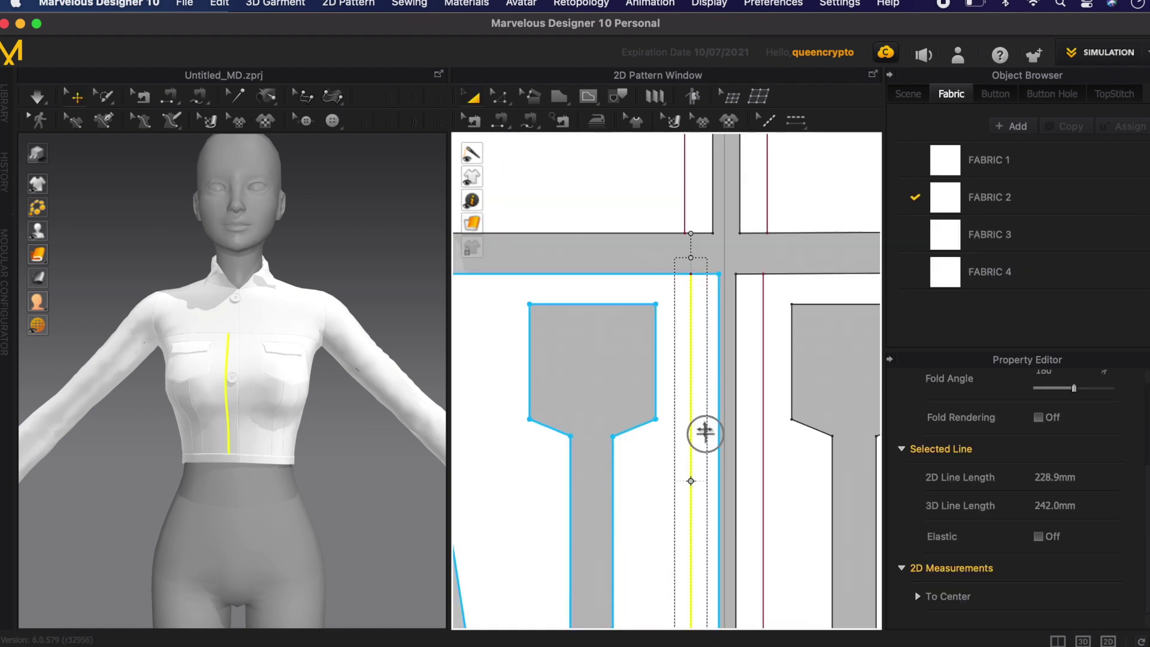
click(707, 422)
click(994, 94)
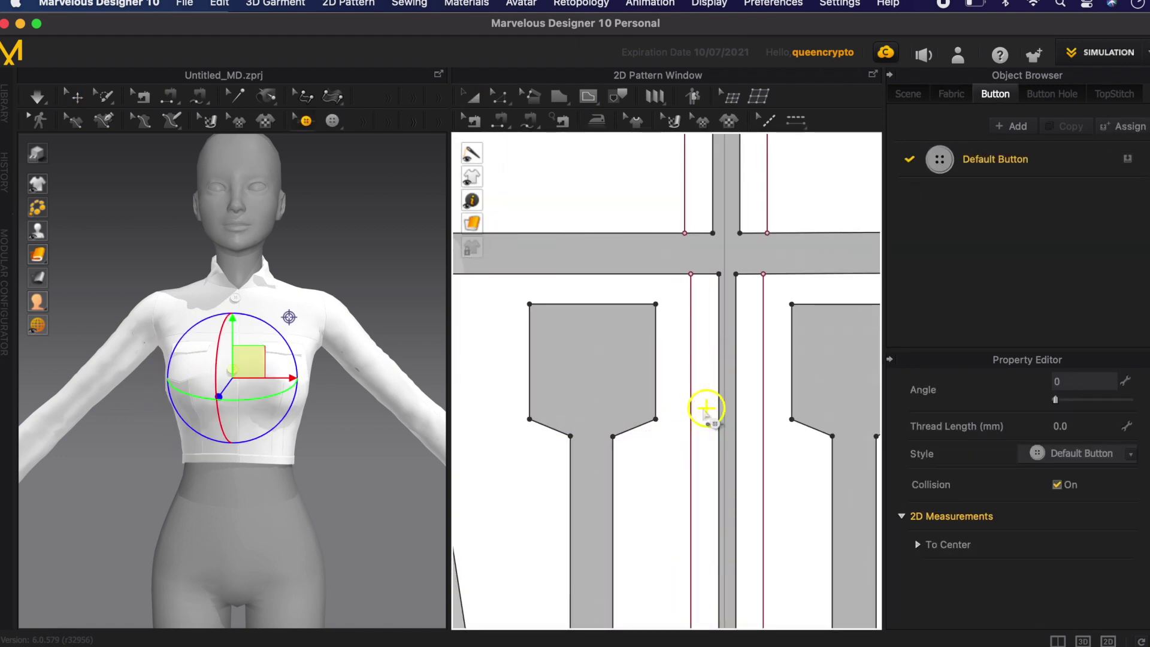
click(705, 376)
scroll(706, 376, down, 2)
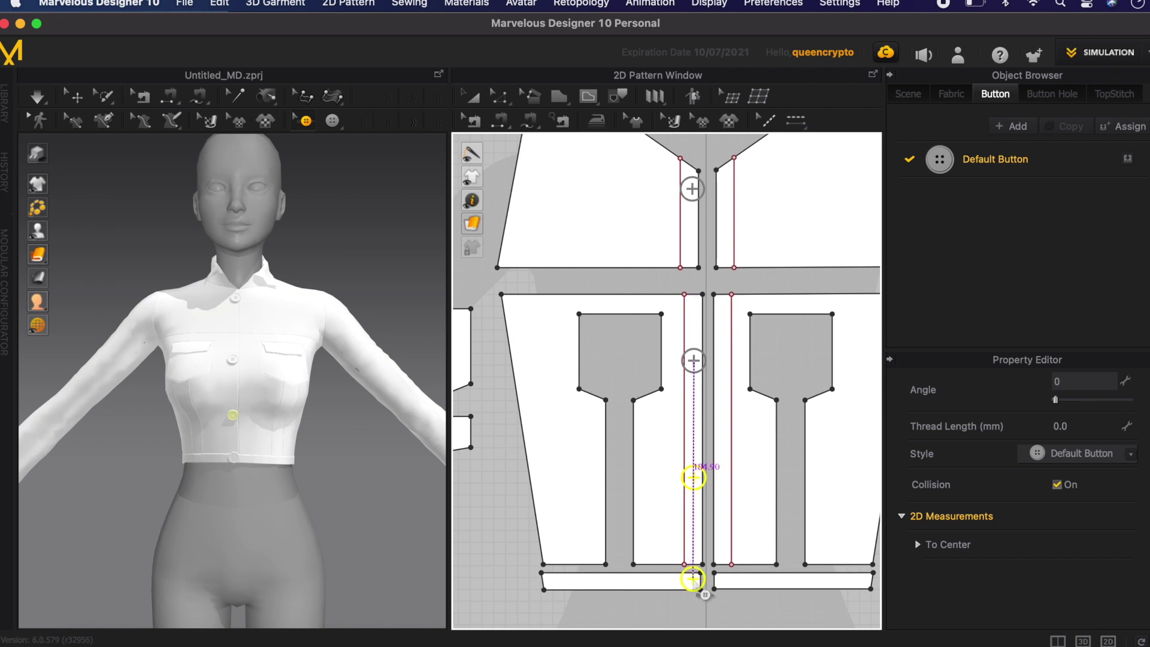
Step: Change the default button's shape to a plain round disc and set its width to 18 mm
click(944, 162)
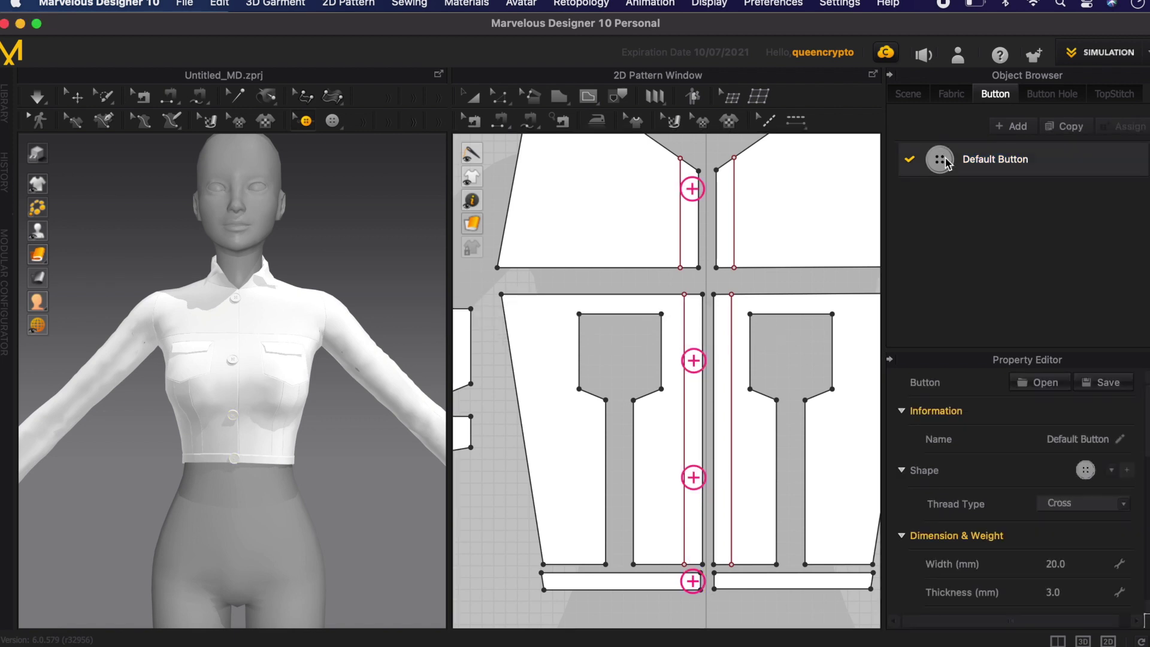
click(1110, 470)
click(983, 568)
scroll(1002, 546, down, 3)
click(1077, 457)
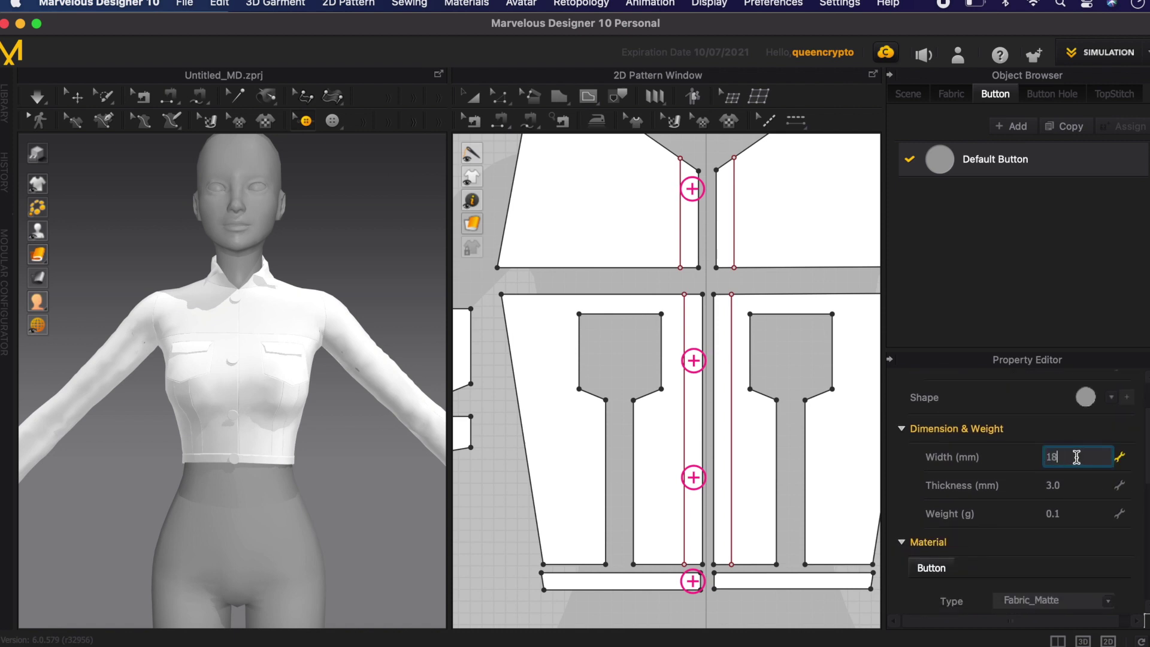
key(Return)
scroll(285, 414, up, 5)
right_drag(285, 415, 300, 464)
Step: Simulate the garment and move the two middle placket buttons slightly higher
click(696, 191)
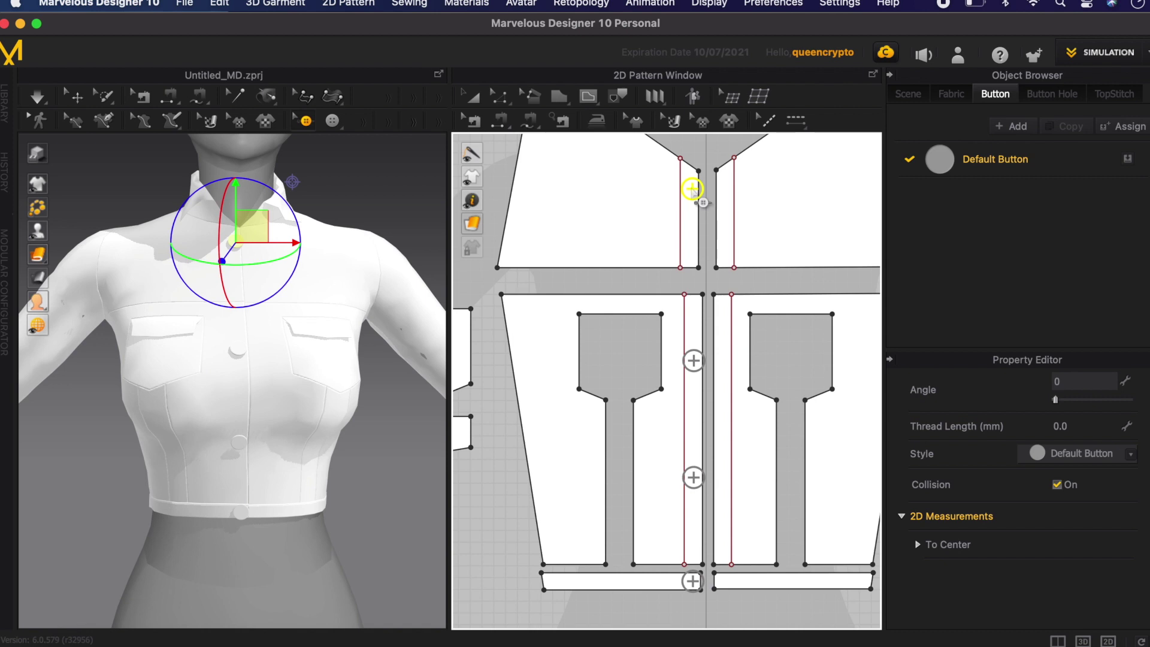
key(space)
click(693, 360)
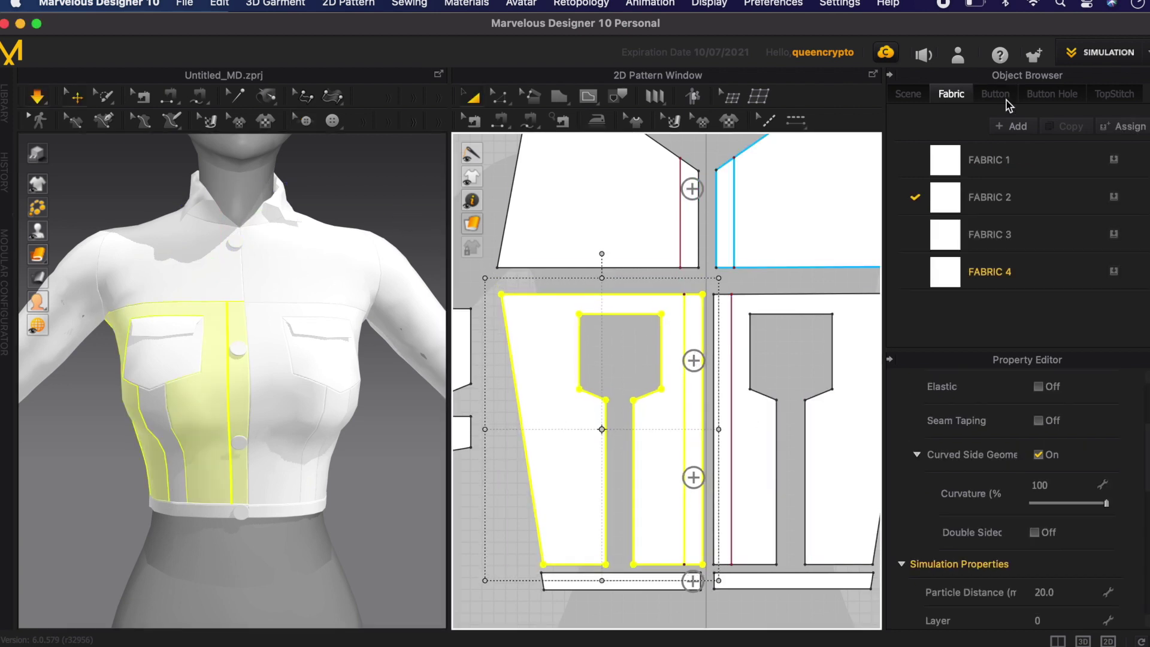
key(b)
drag(707, 375, 706, 360)
drag(688, 479, 697, 463)
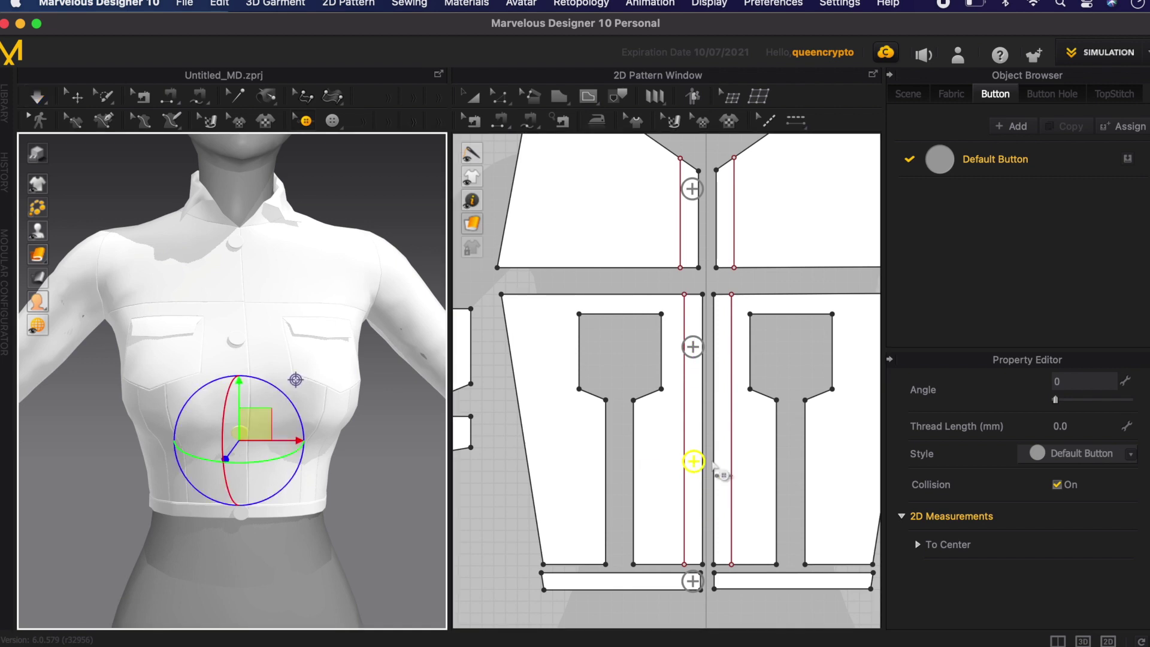
click(503, 483)
Step: Set the default button's width to 16 mm
click(938, 161)
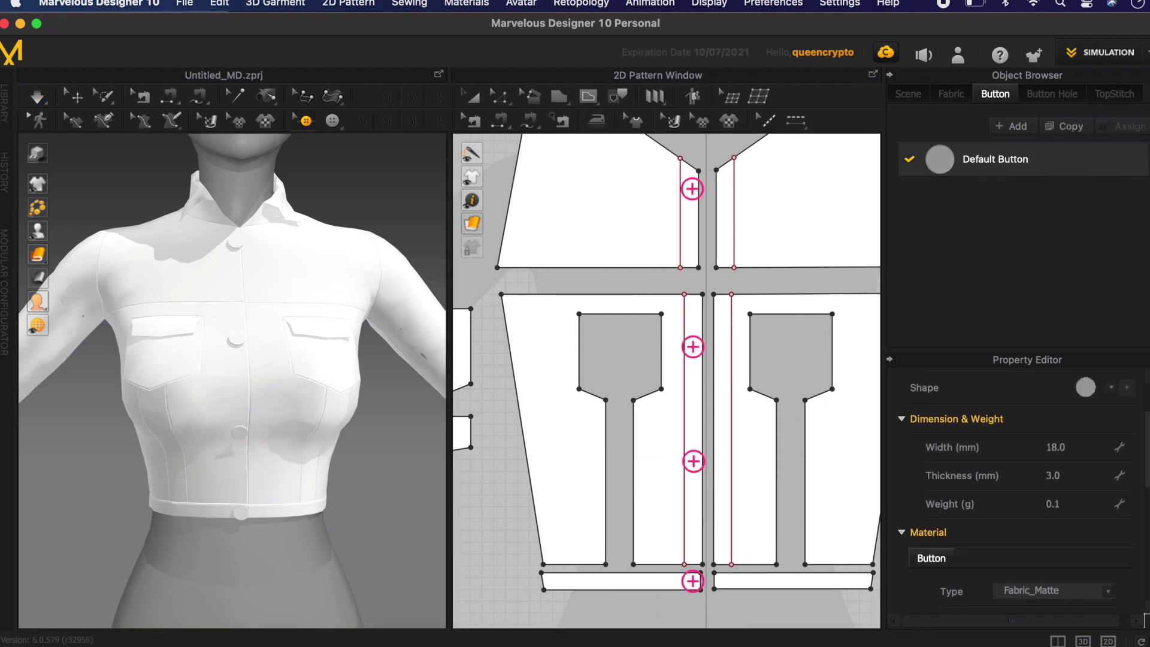
double_click(1057, 437)
text(16)
key(Return)
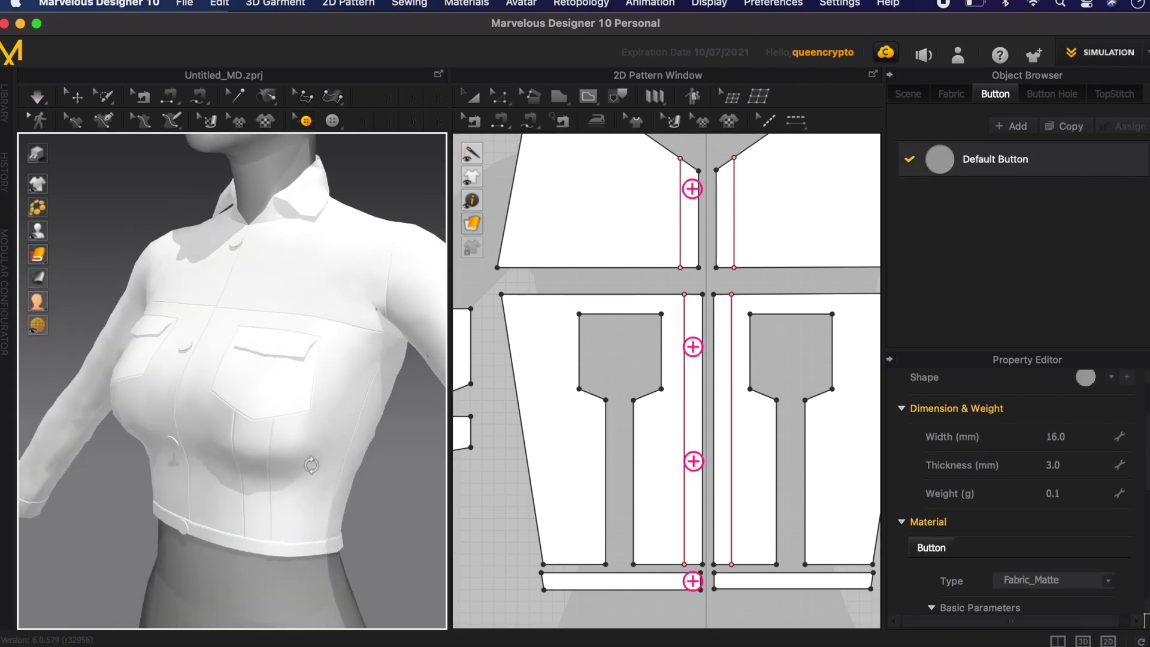
Step: Shift the four placket buttons sideways so they sit closer to the front opening edge
scroll(744, 328, up, 2)
click(711, 185)
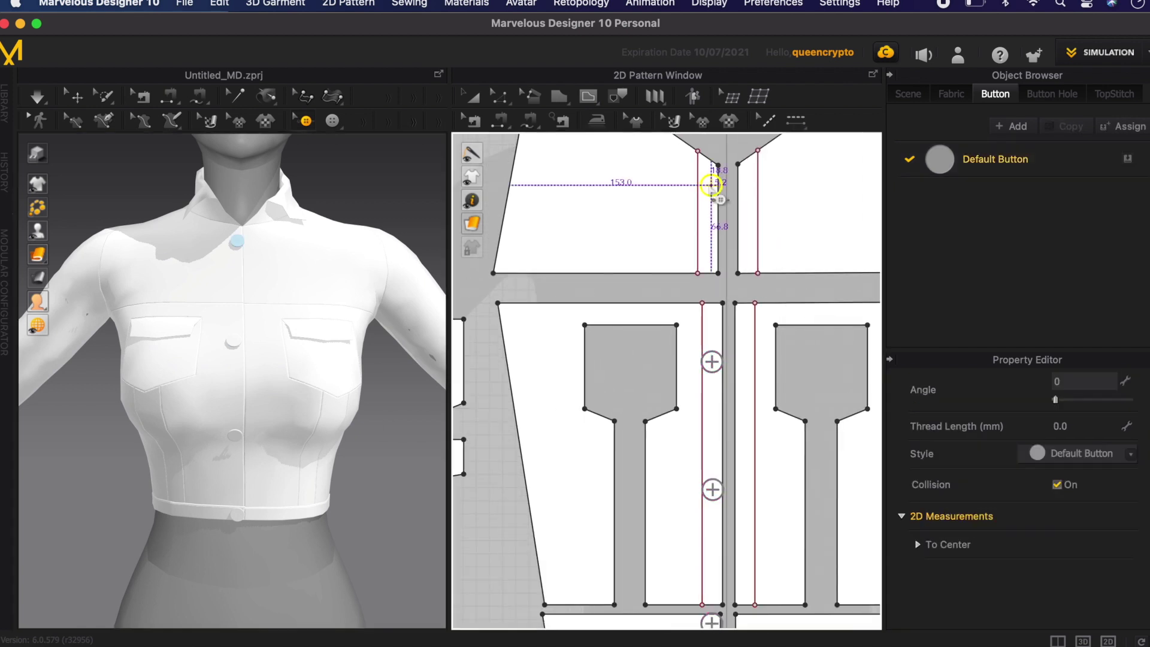
key(a)
click(659, 194)
drag(660, 194, 720, 187)
click(789, 198)
click(992, 97)
drag(710, 362, 721, 362)
drag(709, 490, 717, 490)
scroll(749, 587, up, 1)
drag(703, 580, 707, 580)
click(562, 387)
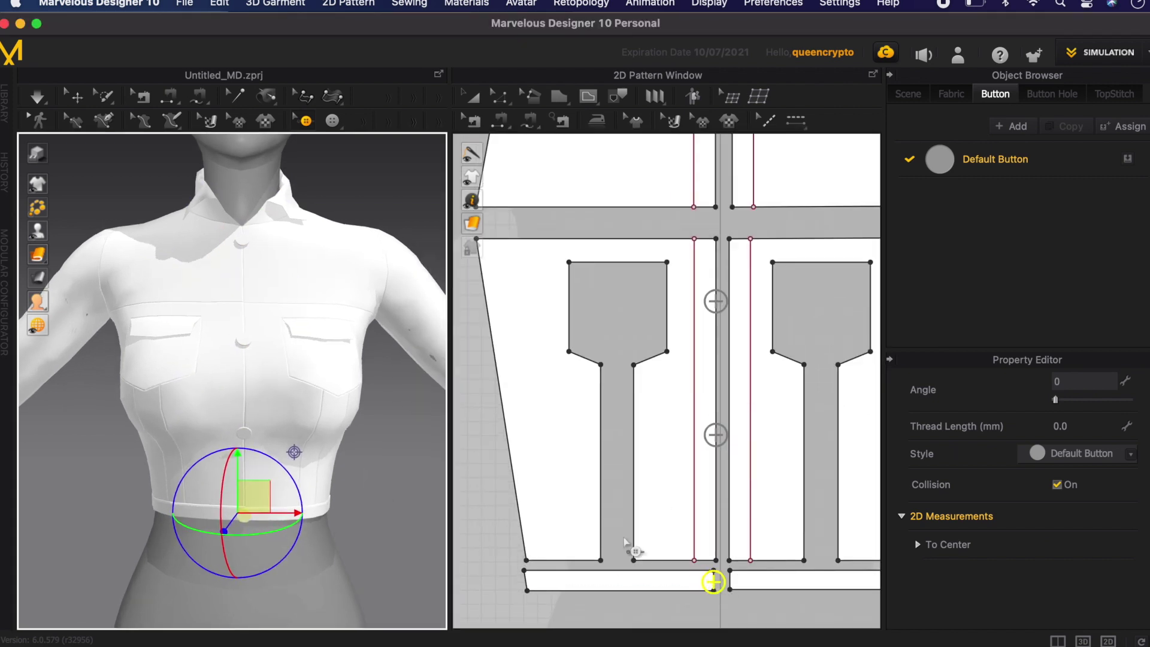
Step: Select all four front buttons together and simulate the garment
scroll(711, 362, down, 2)
scroll(711, 361, down, 1)
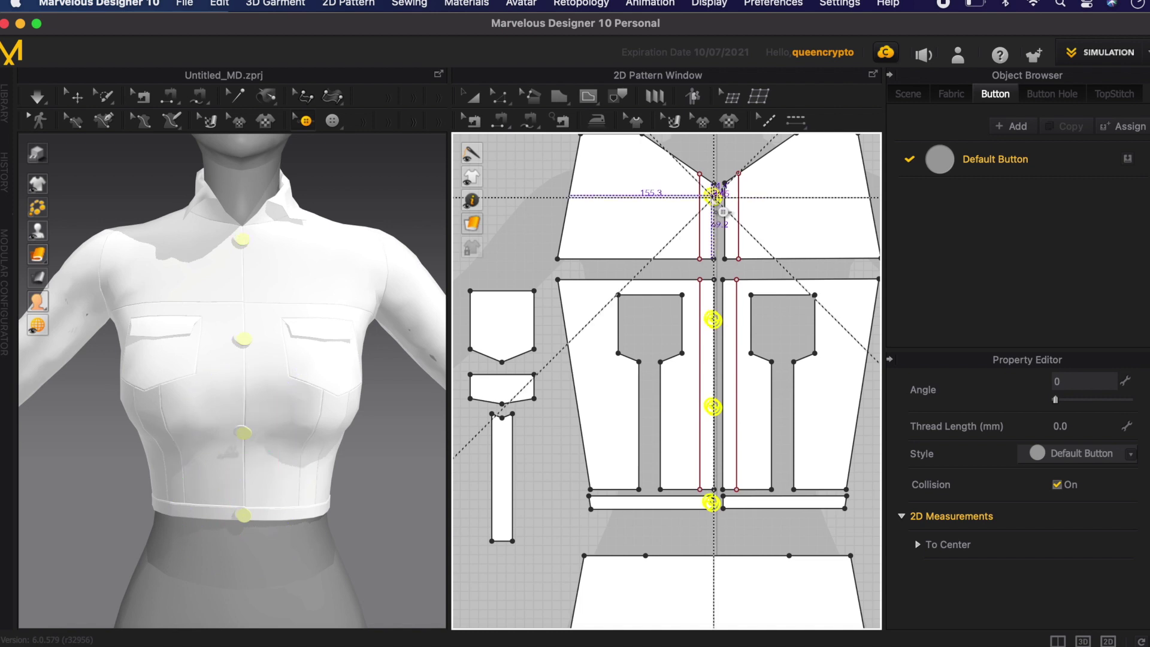
key(space)
scroll(228, 458, up, 2)
scroll(144, 484, down, 2)
right_drag(72, 484, 122, 477)
scroll(122, 483, down, 2)
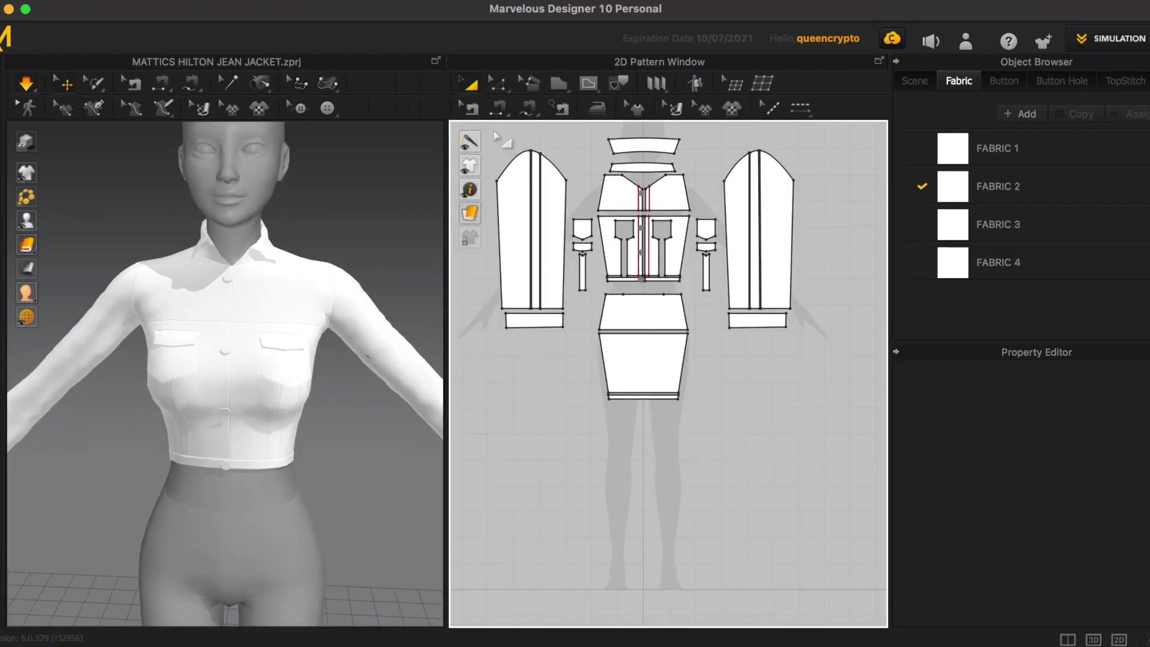
Step: Turn on Remesh for all pattern pieces while showing the mesh, and restore the 3D garment's textured display
key(super+a)
drag(30, 251, 123, 246)
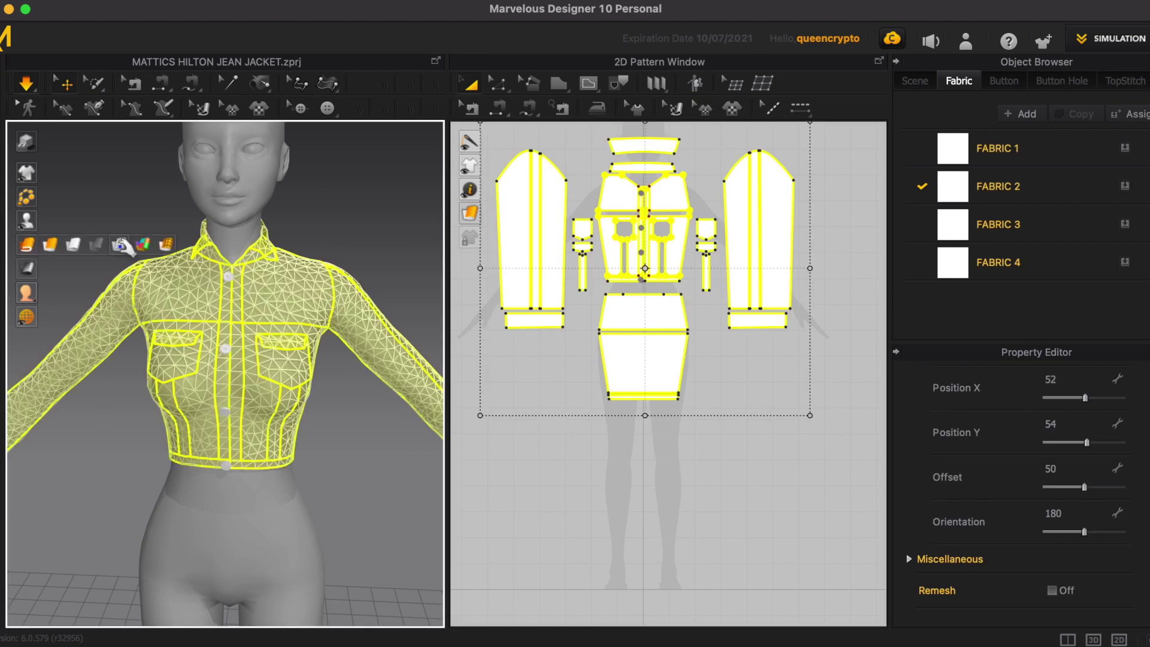
click(1052, 590)
click(39, 251)
click(45, 245)
click(95, 187)
right_drag(96, 187, 80, 217)
mouse_move(80, 217)
mouse_down()
mouse_move(133, 221)
mouse_move(98, 216)
mouse_up()
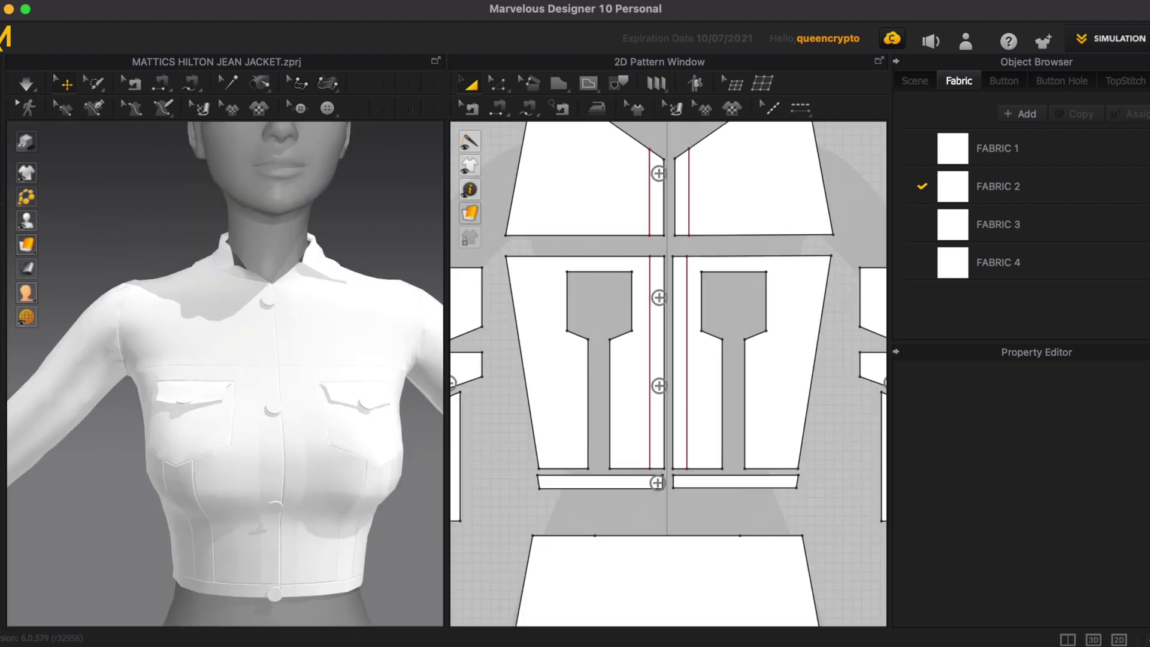
Step: Apply the default topstitch to the vertical placket lines on both front yokes and both lower front panels
click(457, 0)
mouse_move(509, 103)
click(629, 121)
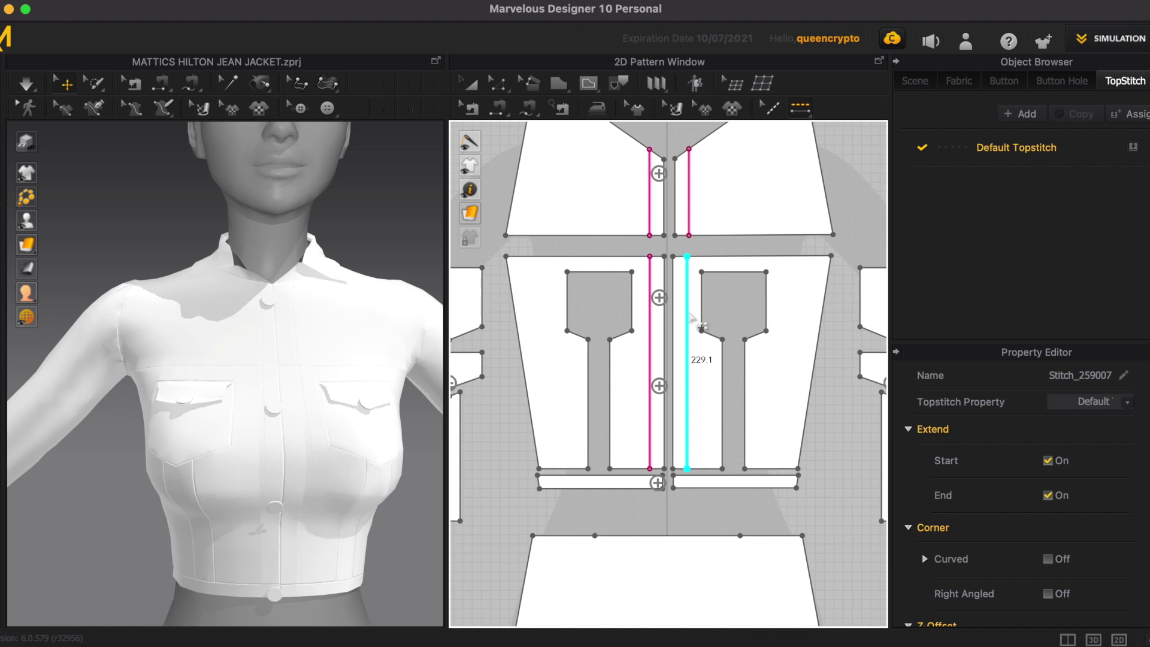
scroll(744, 302, down, 5)
scroll(731, 323, up, 4)
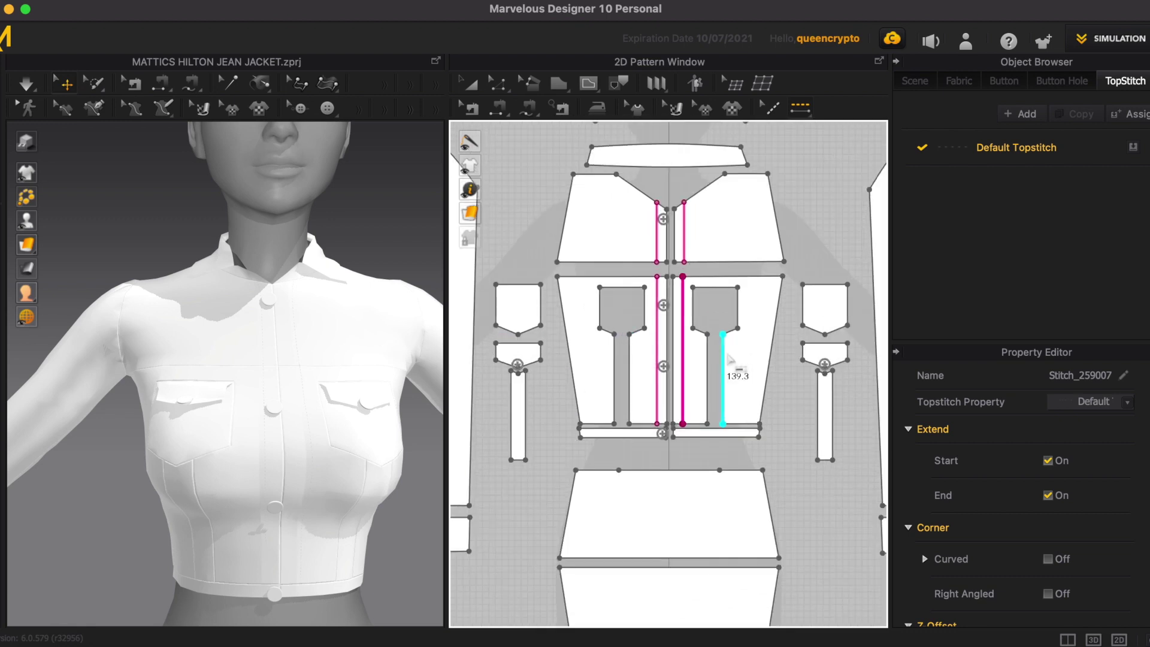
scroll(655, 368, up, 5)
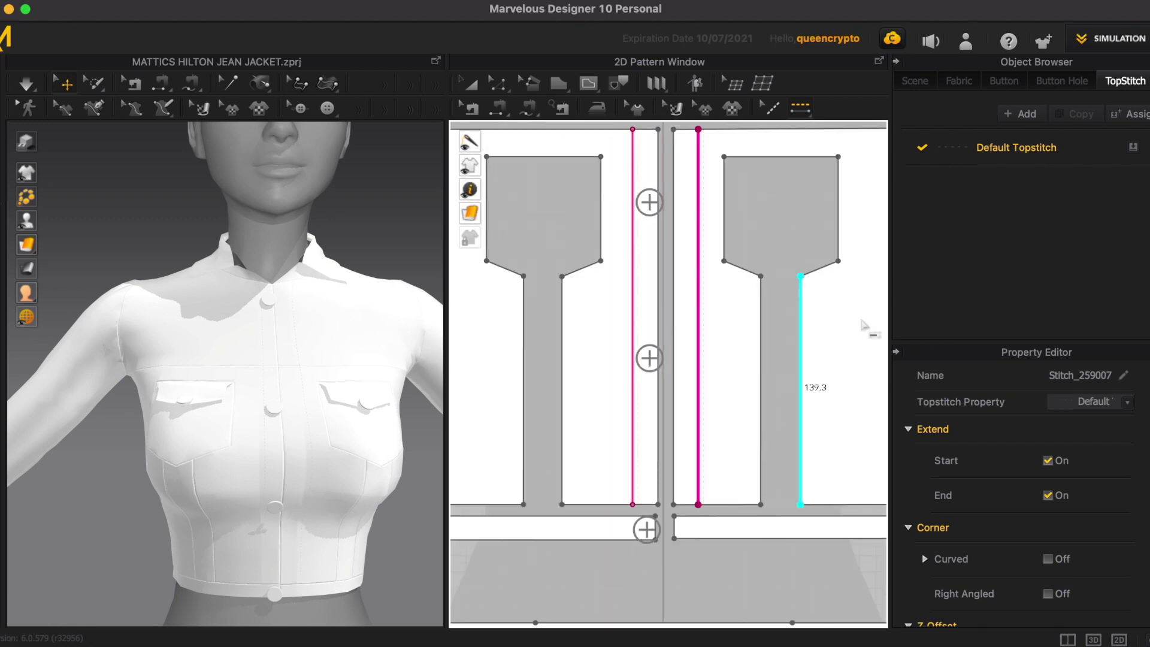
Step: Set the default topstitch's shape to Custom and its thread thickness to 0.50
click(1018, 150)
scroll(300, 377, up, 5)
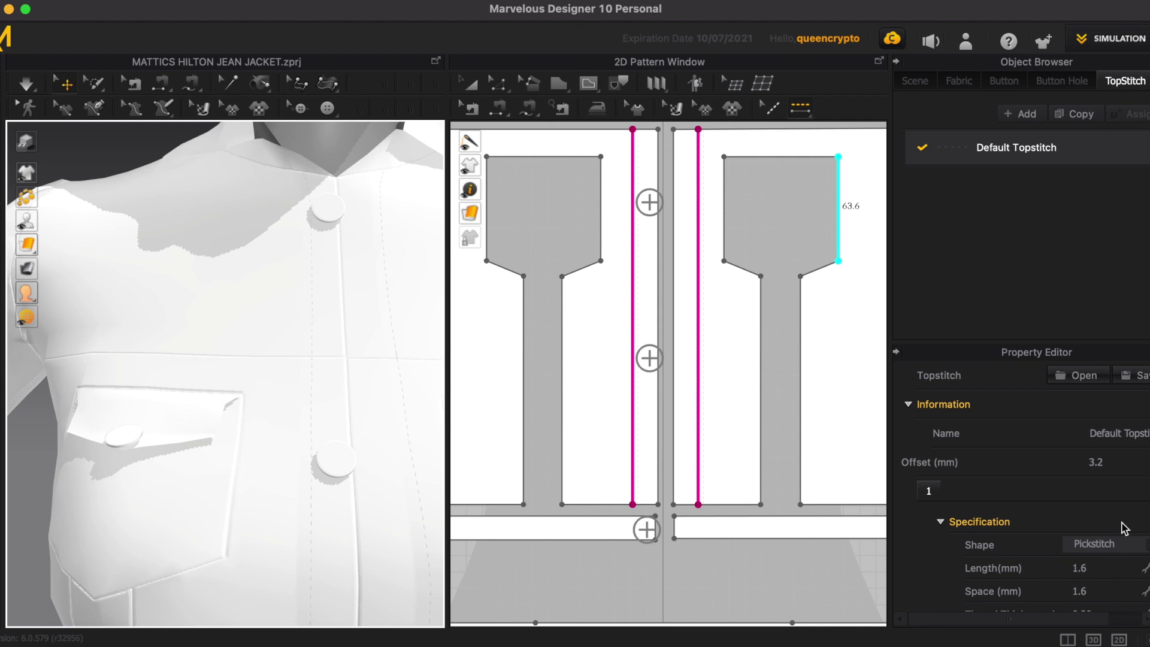
scroll(1124, 528, down, 5)
click(1094, 465)
key(Return)
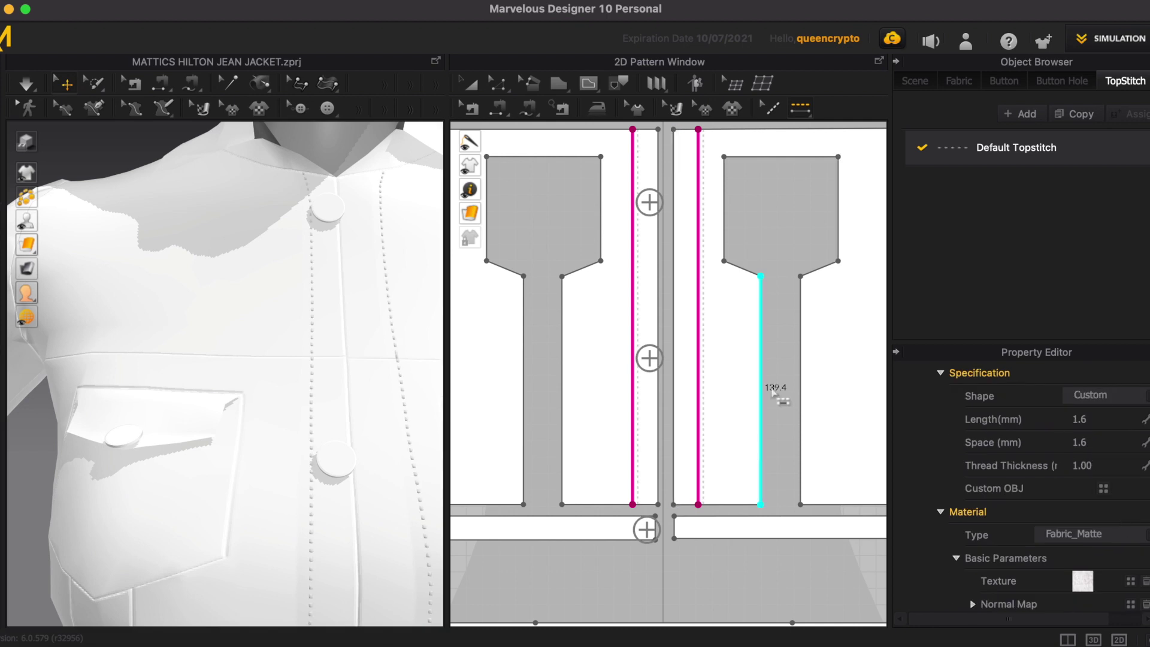
click(1078, 466)
key(Return)
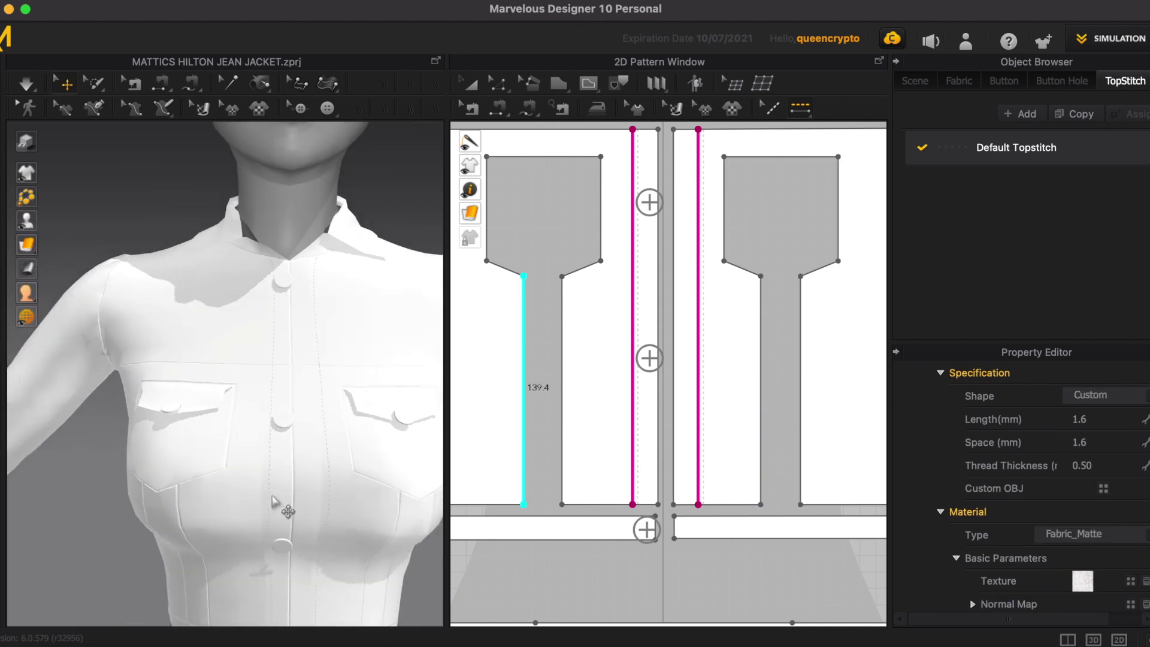
Step: Load the 20bff674...5fdf64.jpg image from the Desktop as the texture of Fabric 1
scroll(704, 422, up, 4)
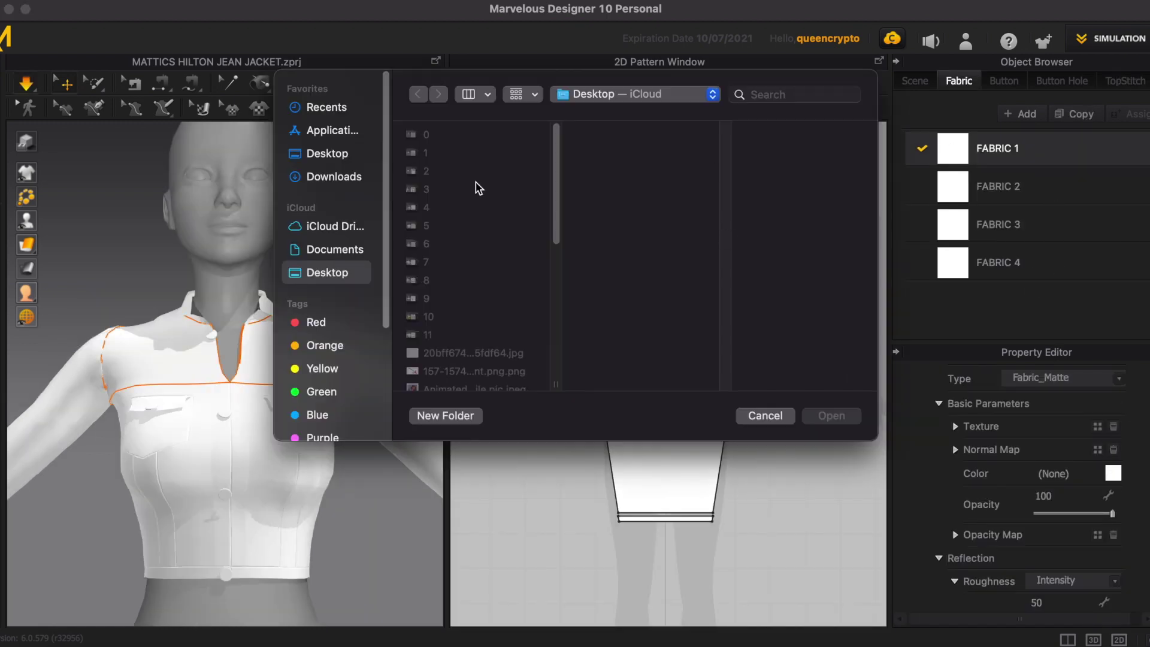
click(324, 278)
click(471, 354)
click(839, 415)
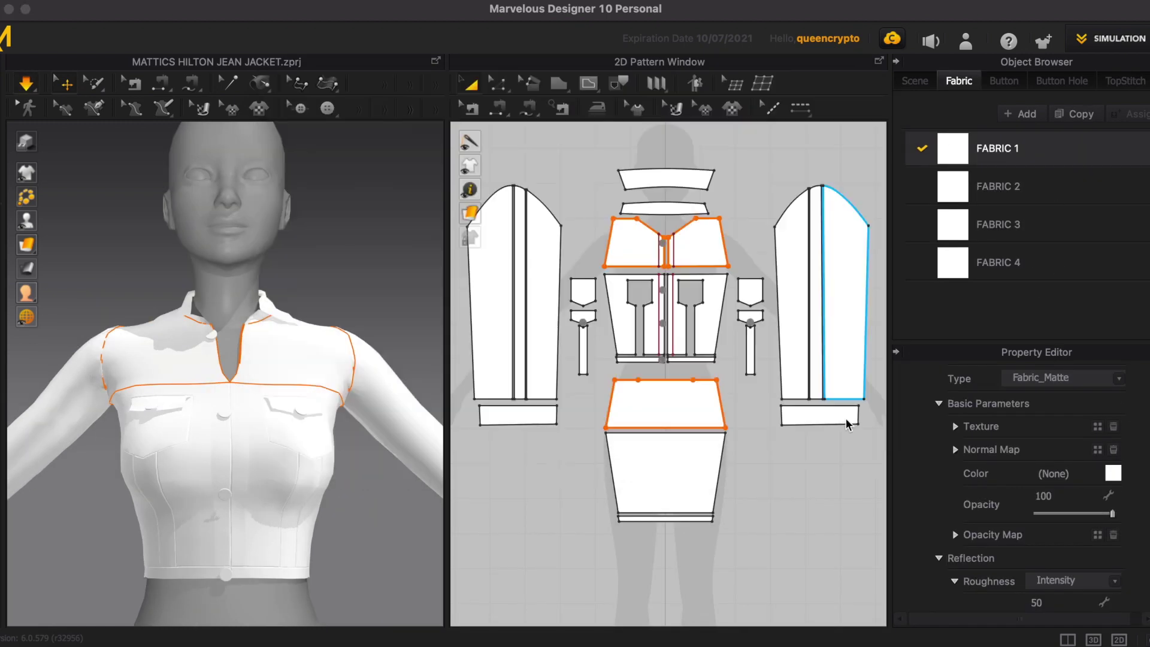
Step: Rescale the Fabric 1 monogram texture, reposition it on both front yoke pieces and select the back yoke's texture
click(675, 107)
click(703, 236)
drag(802, 210, 807, 202)
drag(627, 256, 611, 254)
drag(692, 254, 706, 254)
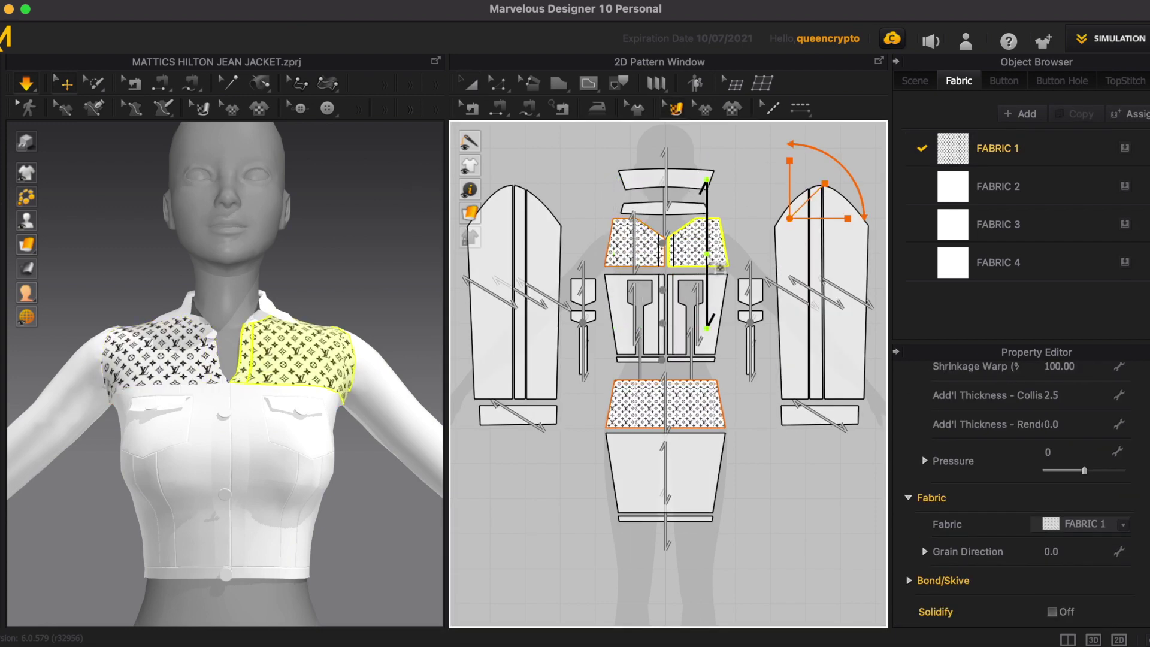
click(676, 407)
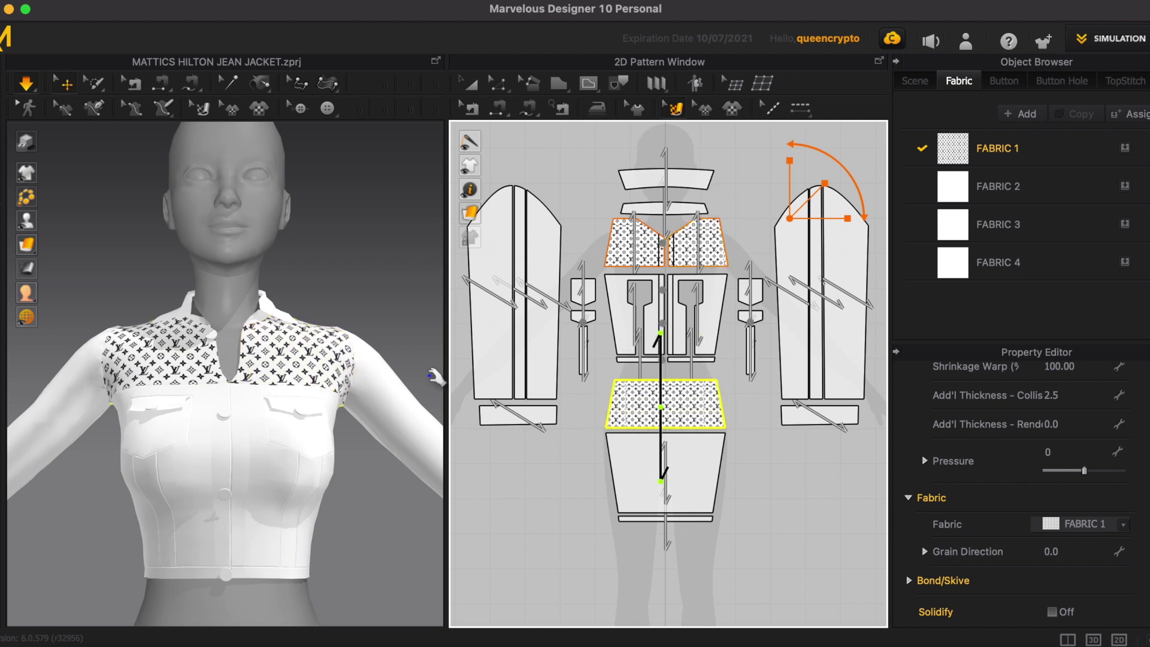
Step: Set the colour of Fabric 1 to dark purple, hex 562756
click(982, 149)
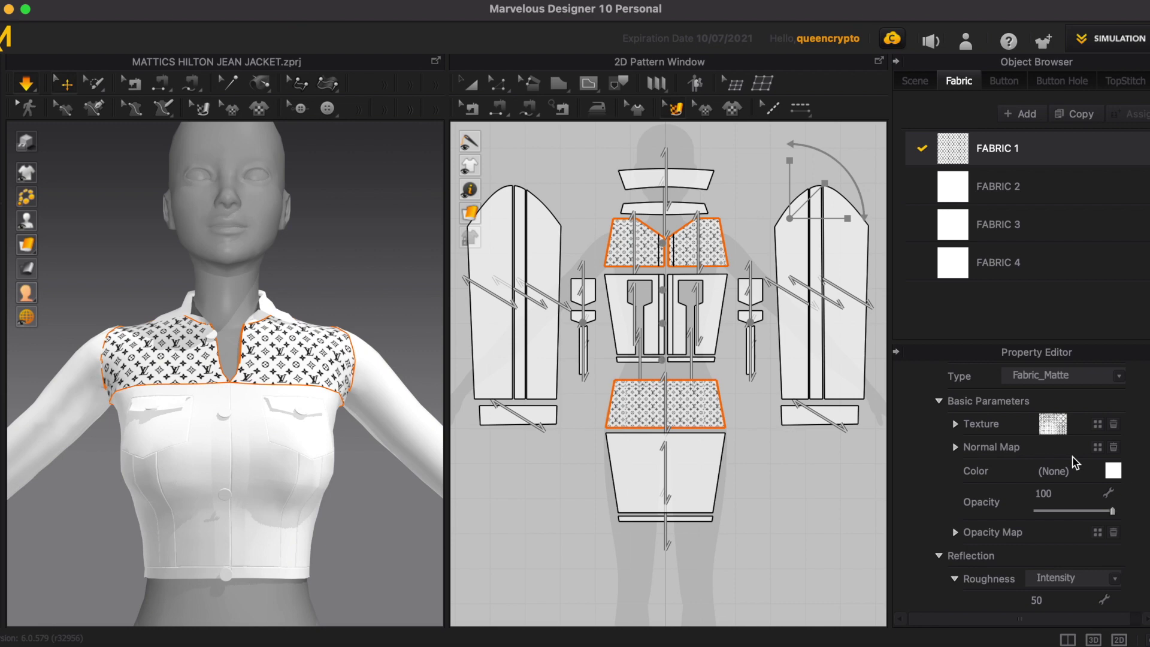
click(1113, 470)
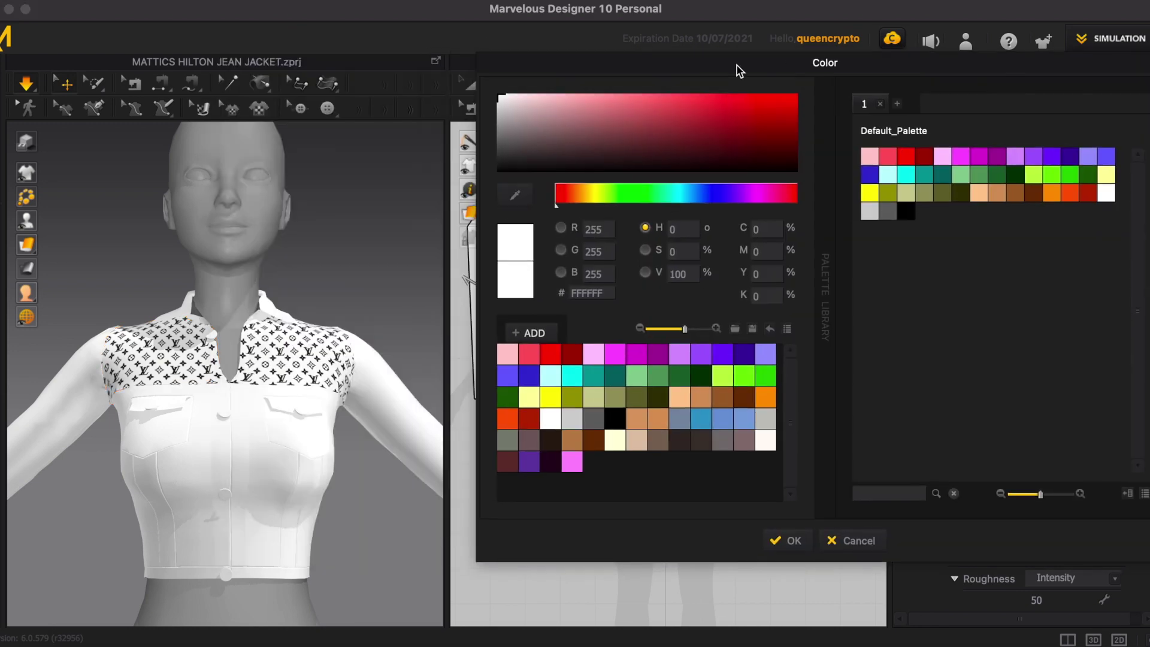
click(593, 353)
click(661, 145)
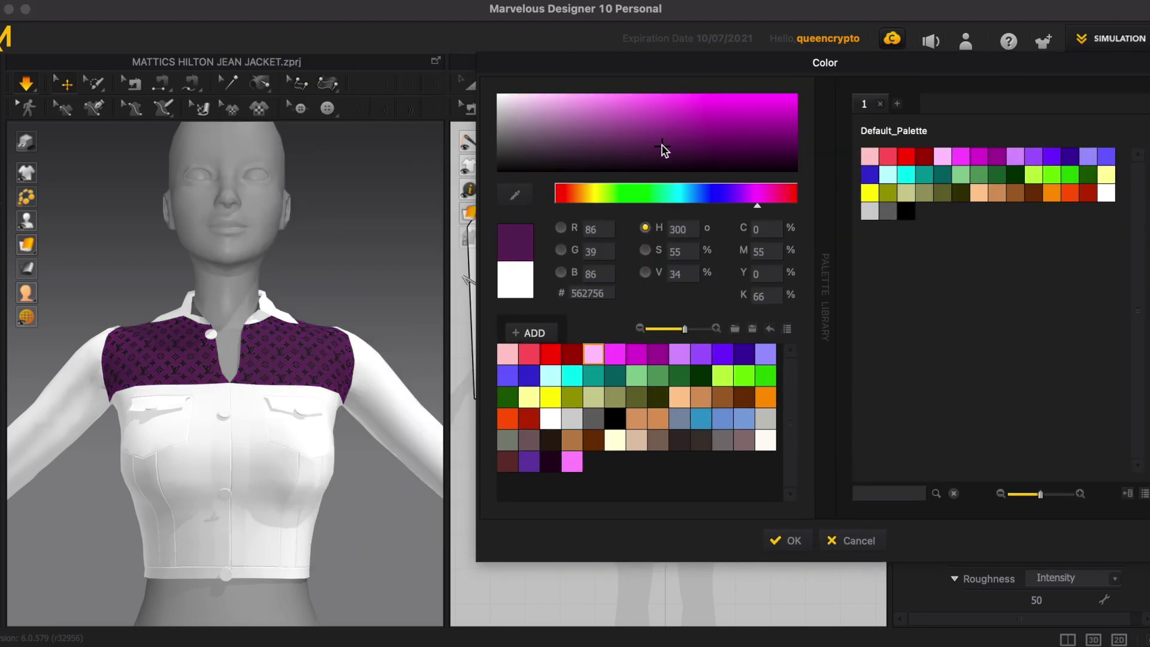
click(793, 543)
Step: Load the 20bff674...5fdf64.jpg image from the Desktop as the texture of Fabric 2
click(585, 164)
click(962, 203)
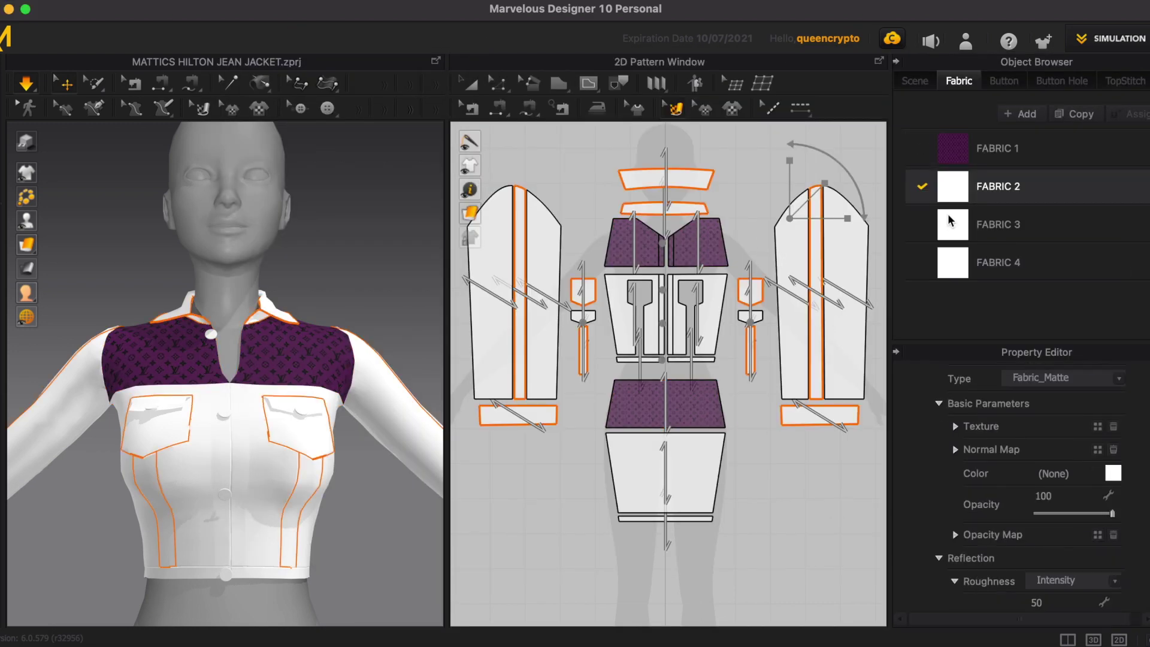
click(1111, 477)
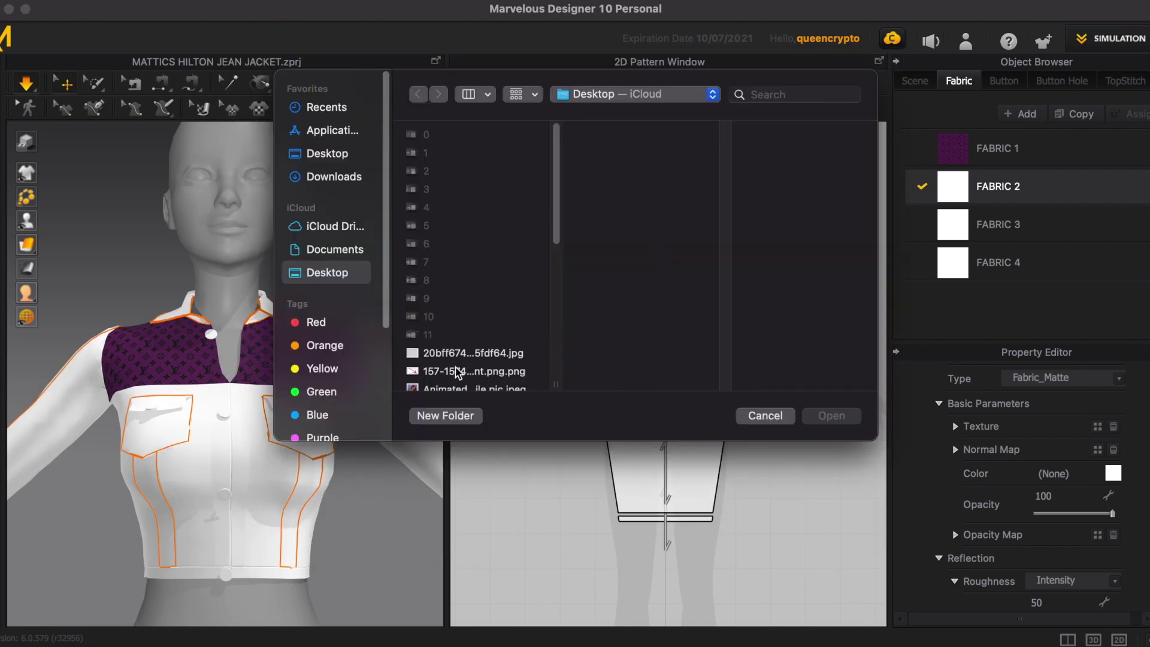
click(452, 356)
click(832, 416)
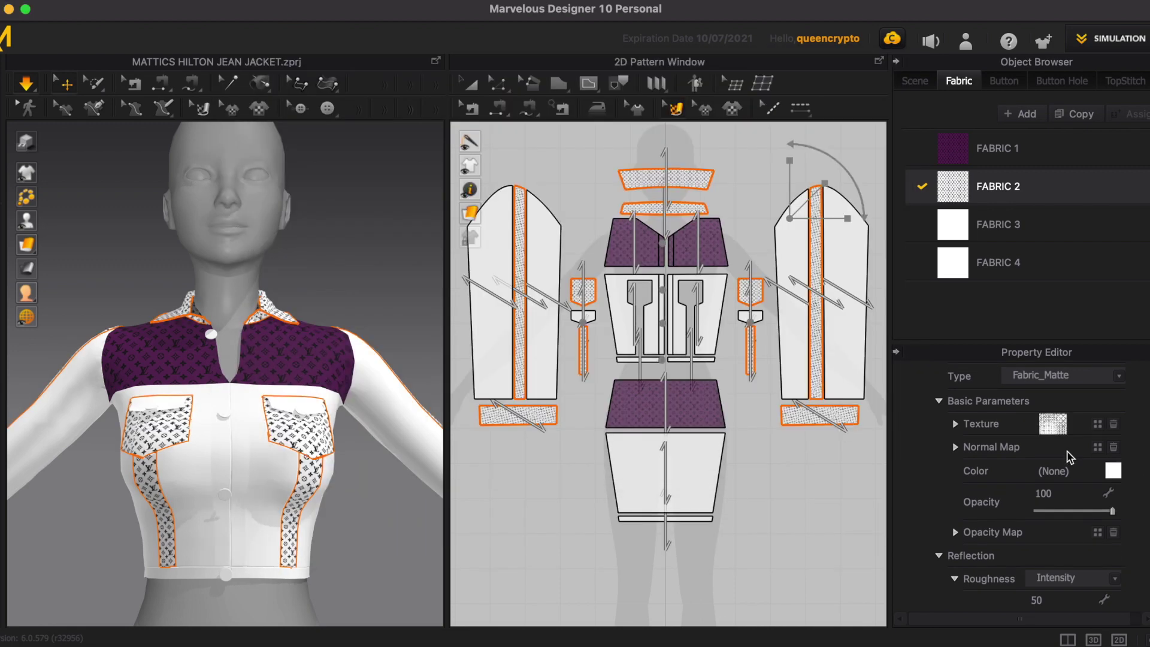
Step: Set the colour of Fabric 2 to a dark navy blue
click(1112, 470)
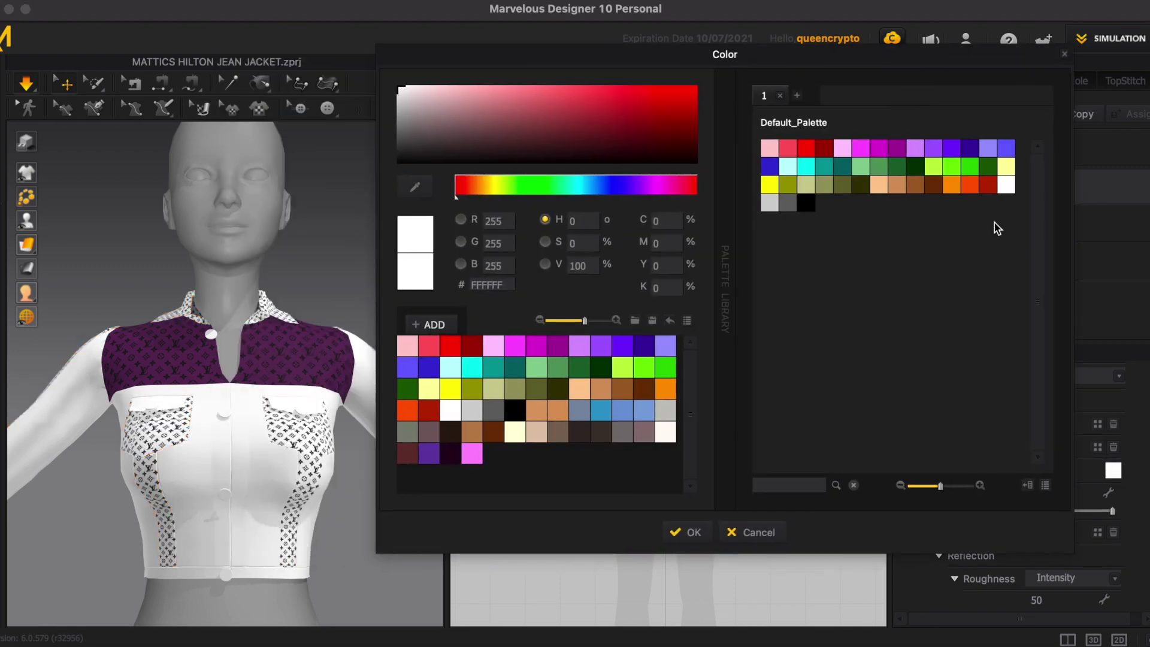
click(623, 411)
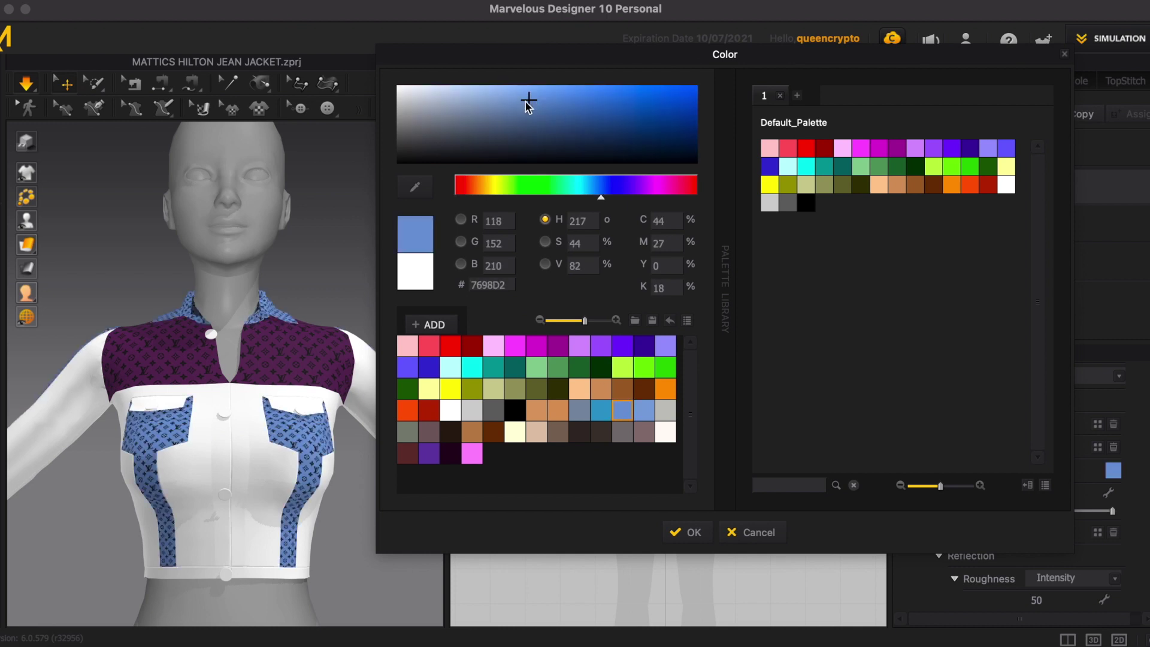
drag(525, 102, 546, 142)
click(683, 532)
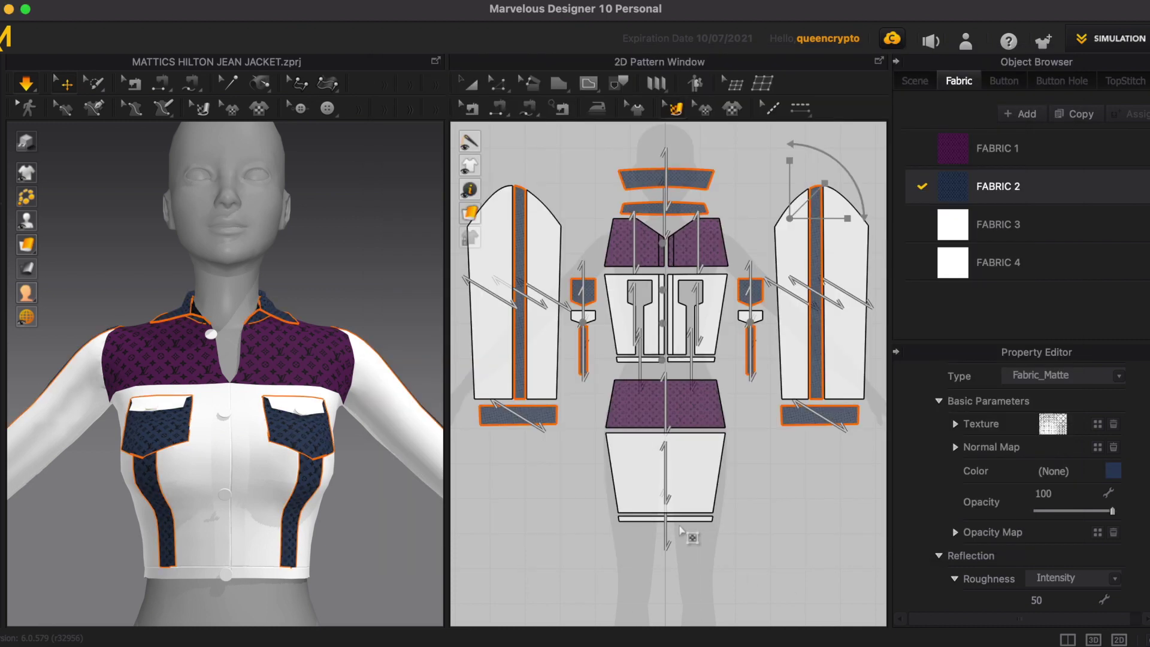
Step: Load the seamless...vector.png image from the Desktop as the texture of Fabric 3 on the pocket flaps
click(981, 230)
right_drag(255, 345, 345, 456)
scroll(346, 456, up, 3)
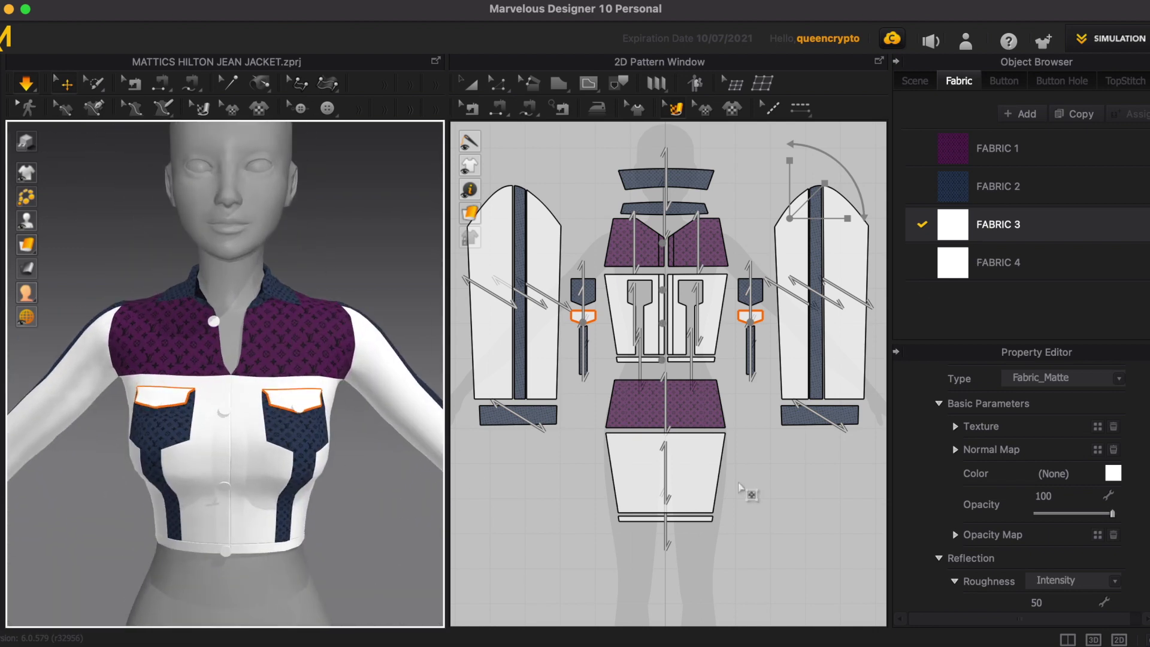
click(1113, 473)
click(601, 535)
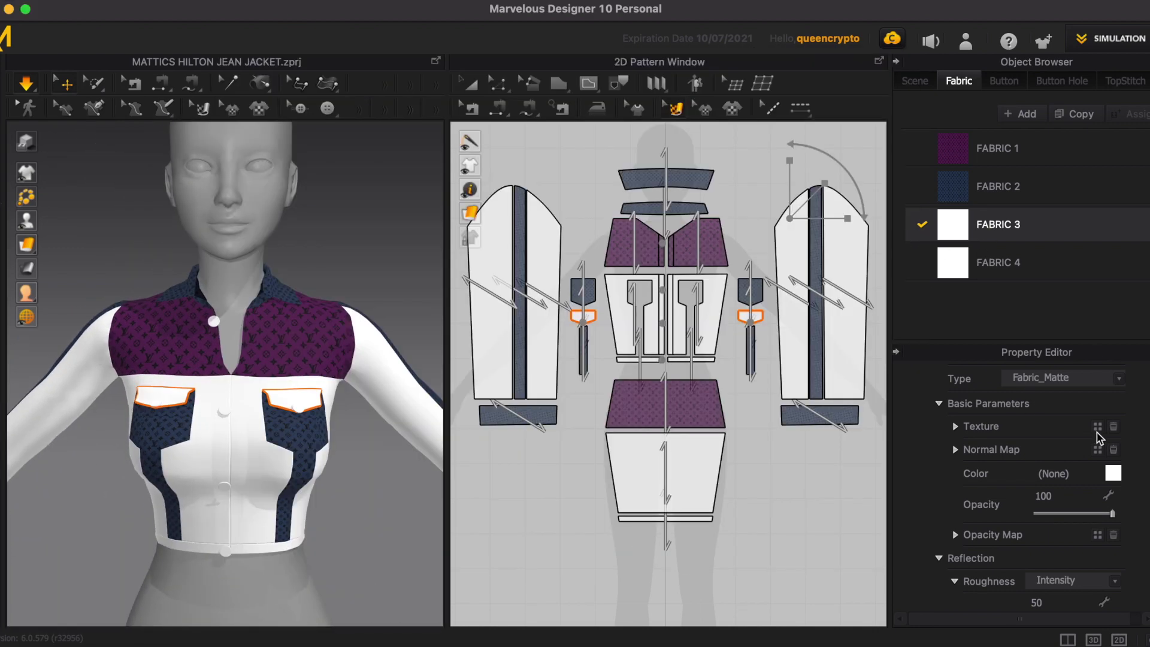
click(1097, 427)
scroll(476, 369, down, 5)
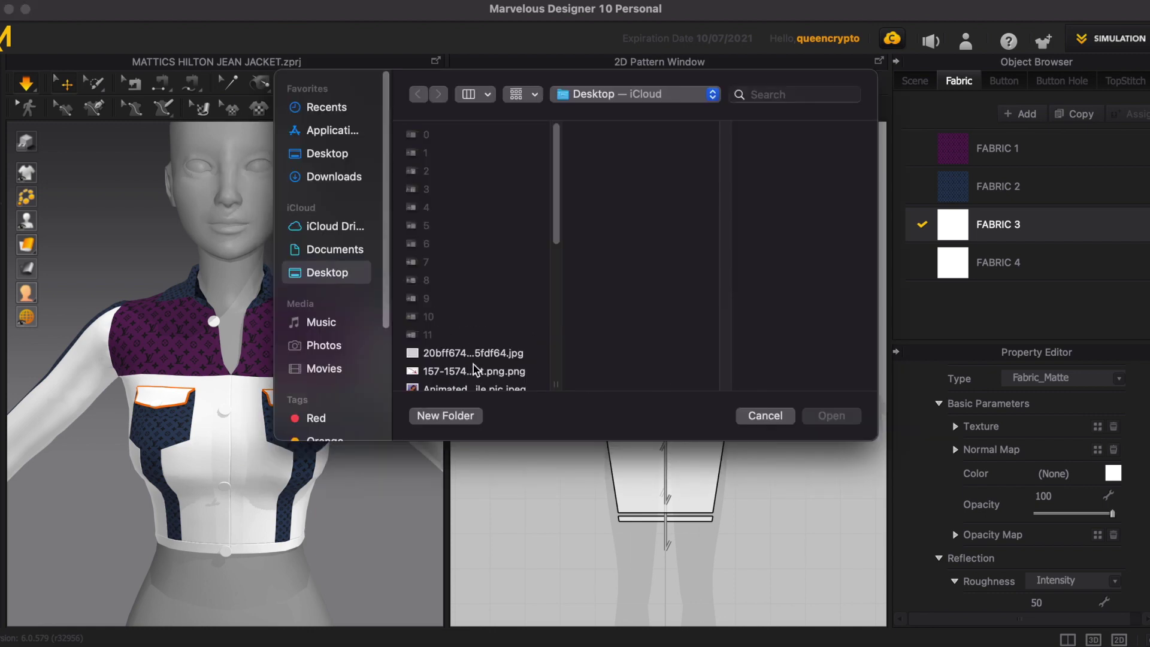
scroll(476, 365, down, 5)
double_click(474, 326)
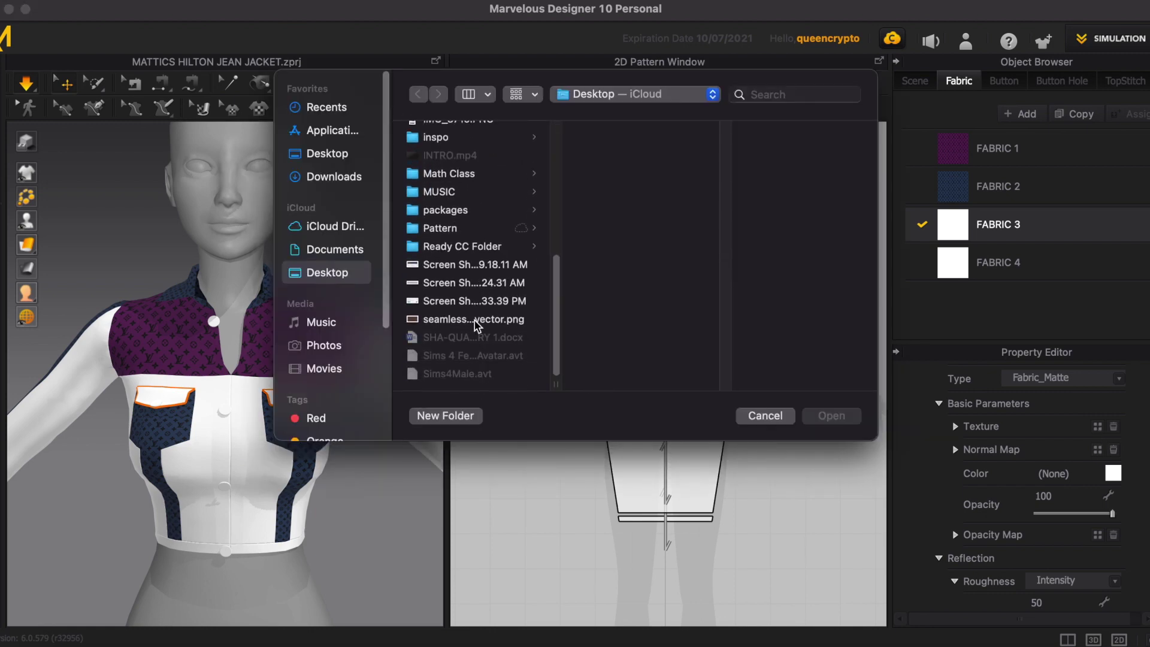
Step: Shrink the brown monogram texture of Fabric 3 on both pocket flaps
click(756, 313)
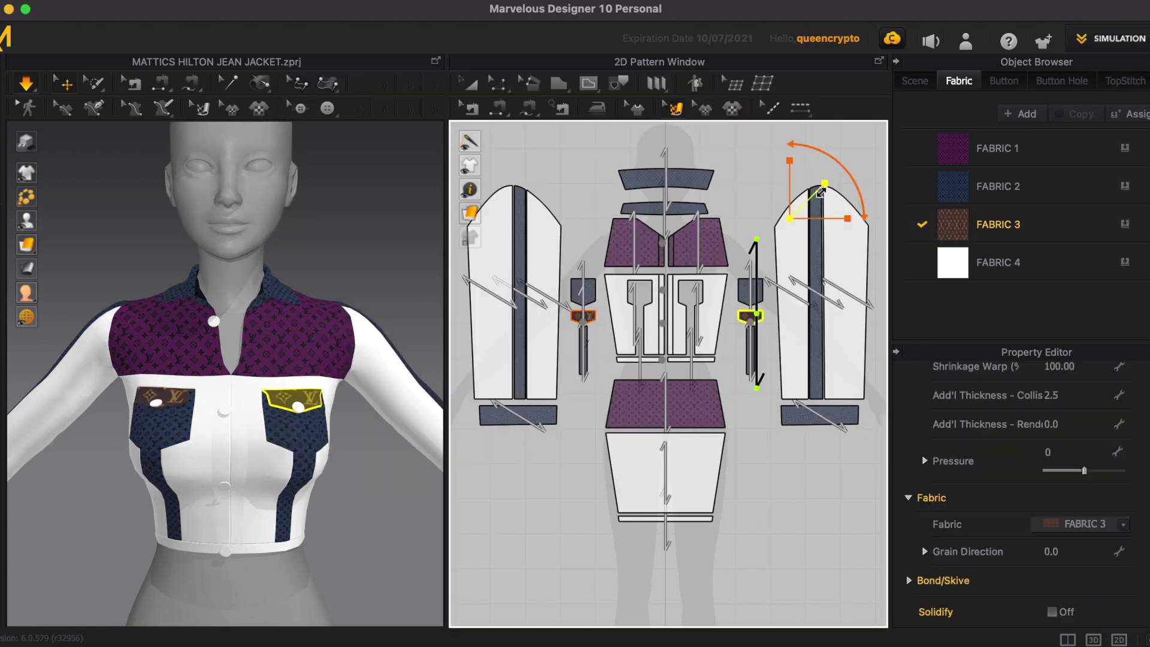
click(764, 197)
scroll(749, 301, up, 4)
click(742, 326)
click(479, 330)
click(318, 260)
right_drag(324, 268, 316, 264)
scroll(315, 264, down, 3)
Step: Load a dark blue denim image from the Desktop as the texture of Fabric 4 on the body panels and sleeves
click(951, 268)
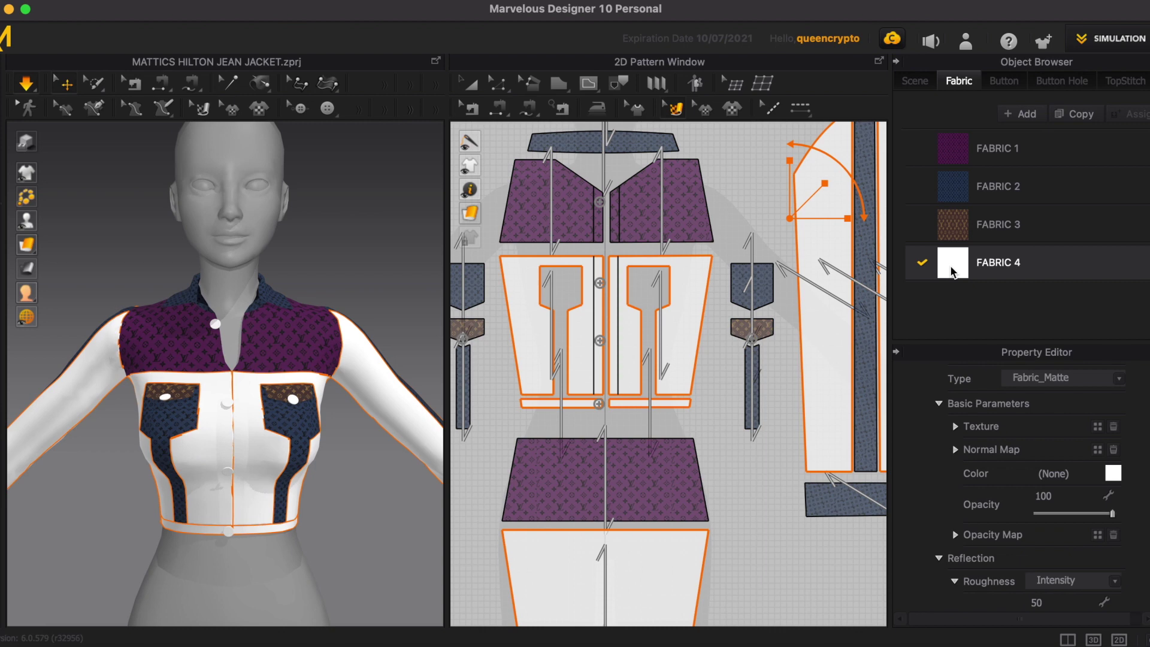
click(1097, 426)
scroll(476, 261, down, 5)
click(475, 258)
click(474, 241)
click(837, 415)
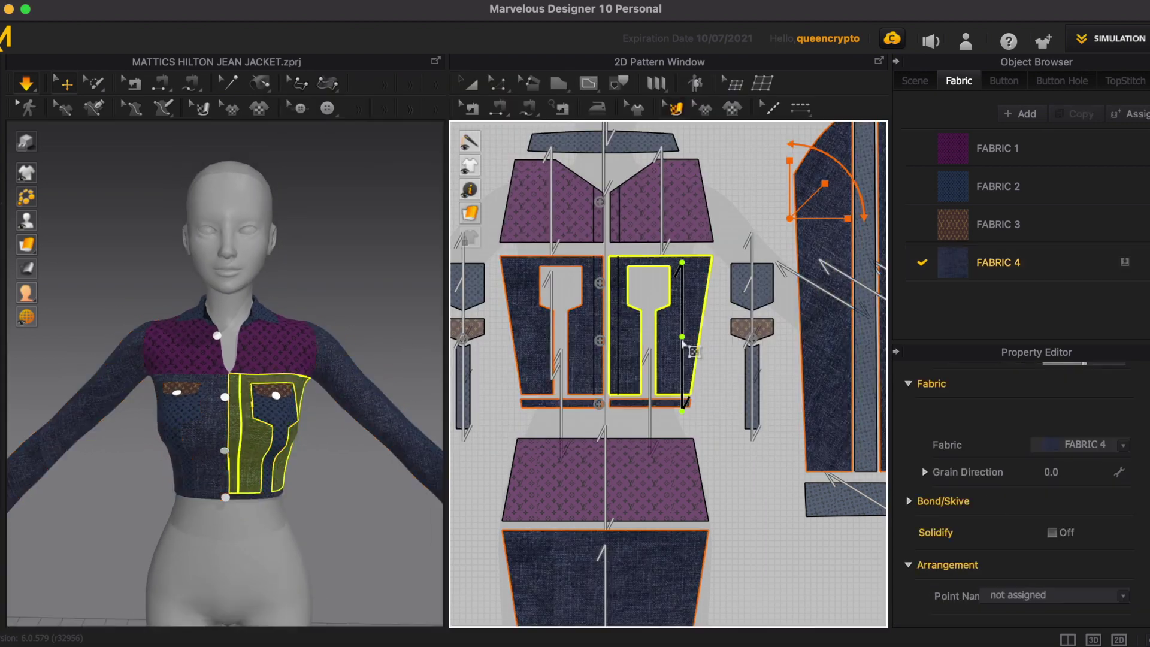
click(410, 233)
mouse_move(405, 232)
right_down()
mouse_move(418, 225)
mouse_move(395, 226)
right_up()
key(n)
mouse_move(103, 179)
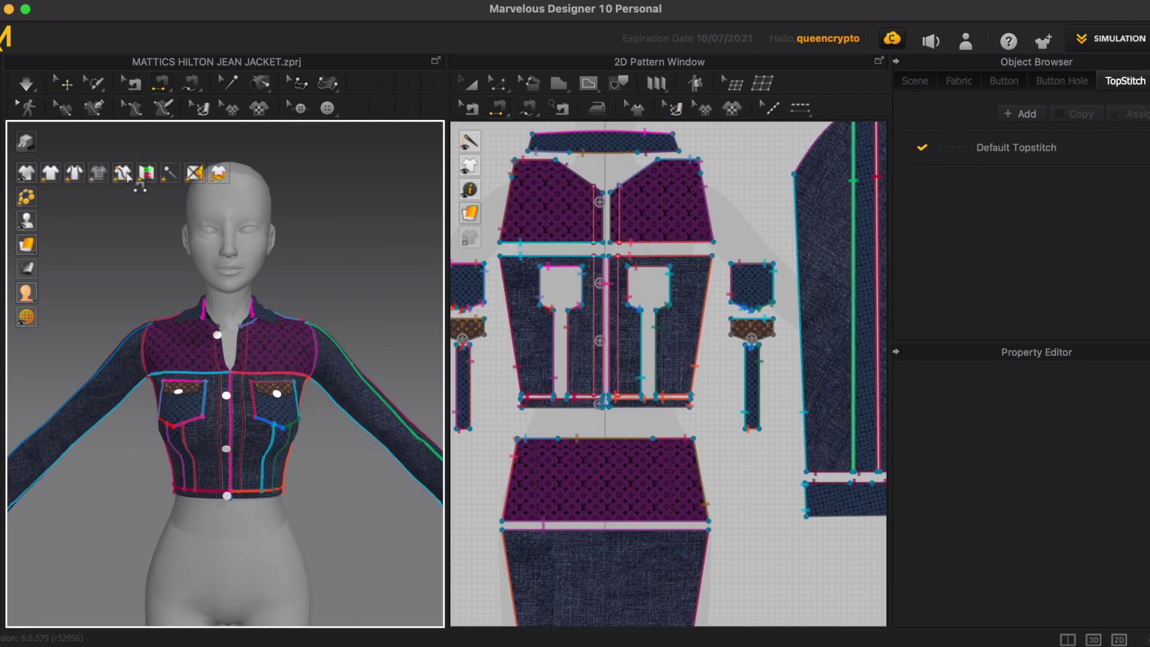
click(469, 85)
right_drag(380, 278, 318, 278)
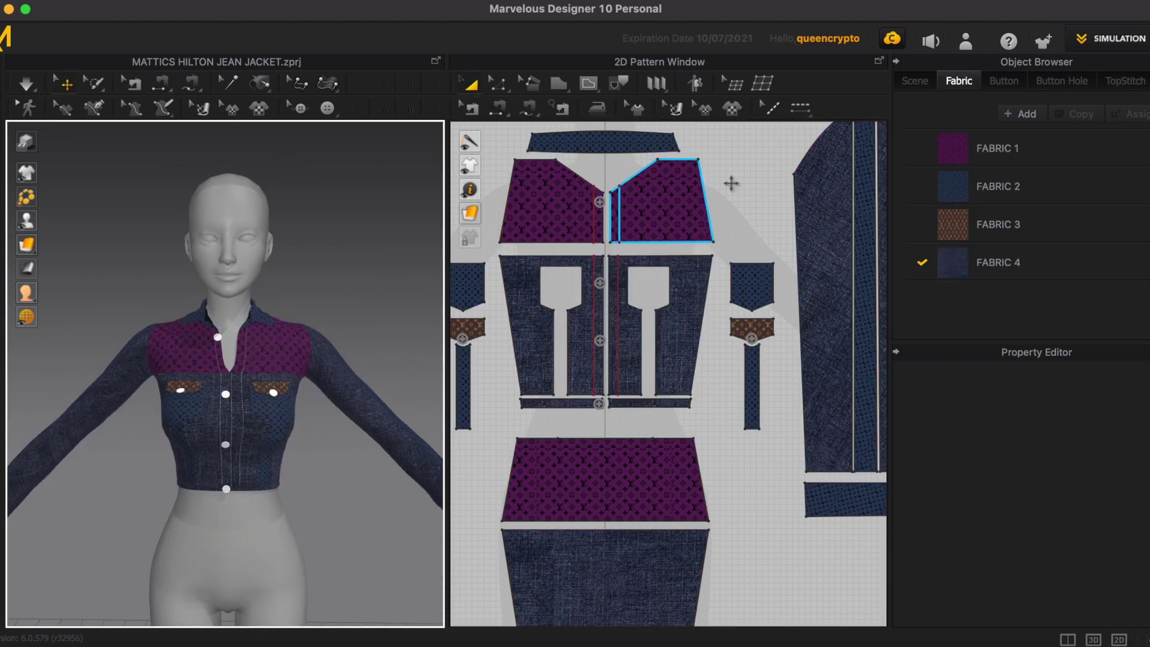
Step: Set the default button's material colour to brown, hex 915A22
key(b)
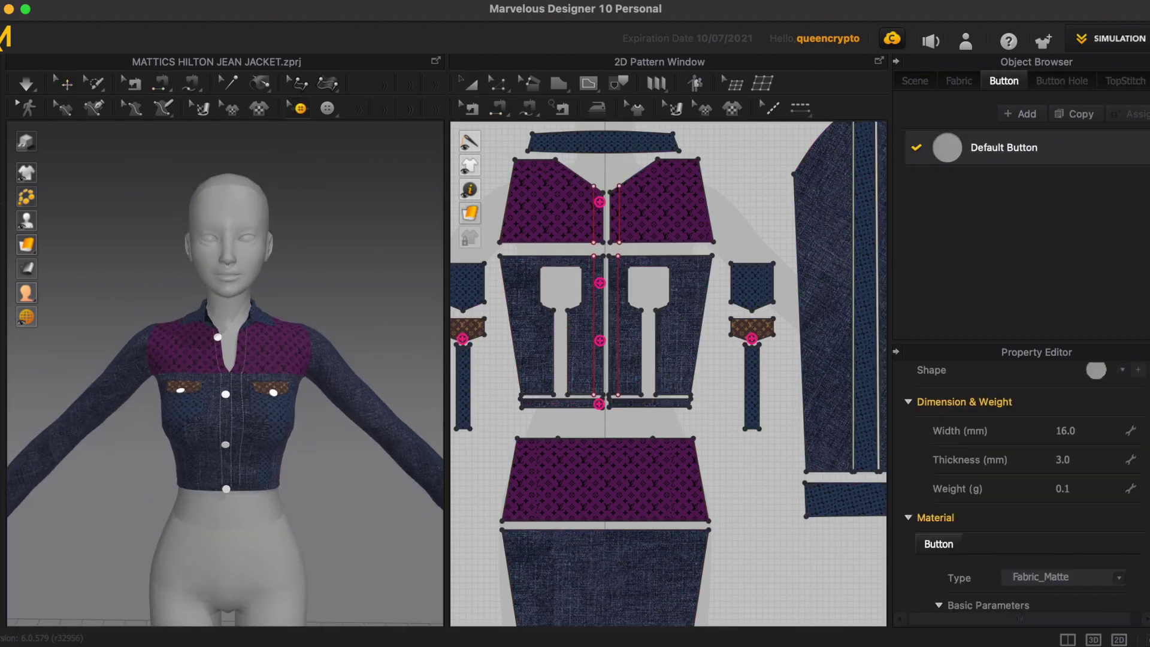
scroll(1108, 526, down, 5)
click(1111, 537)
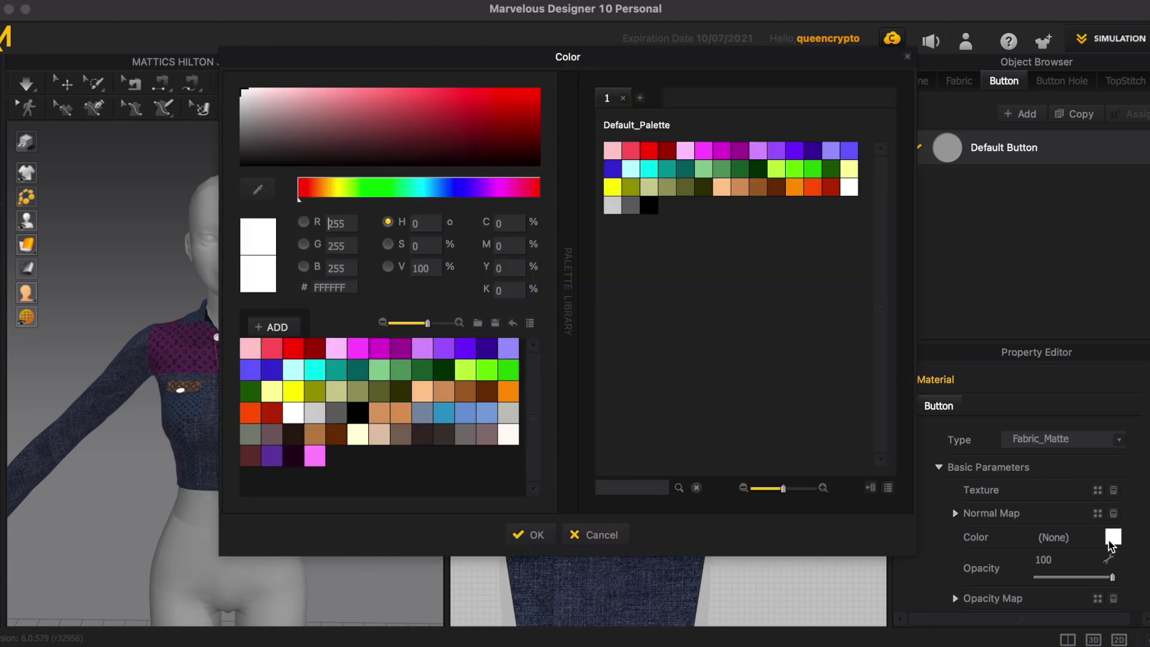
click(739, 187)
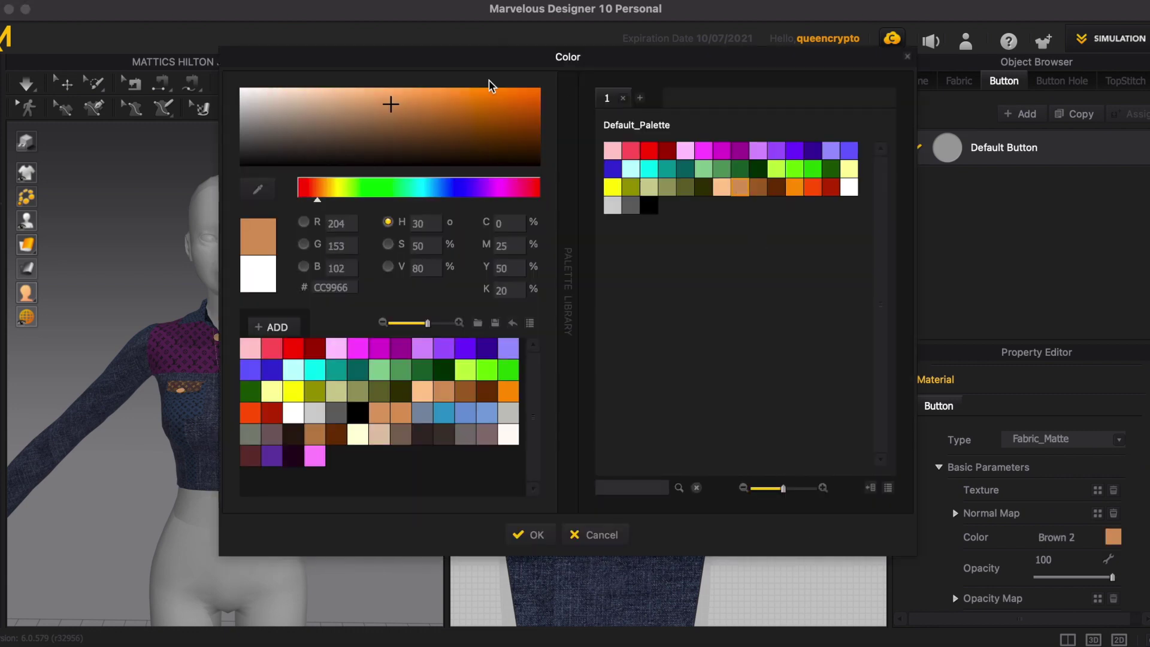
drag(488, 59, 645, 59)
drag(646, 112, 659, 119)
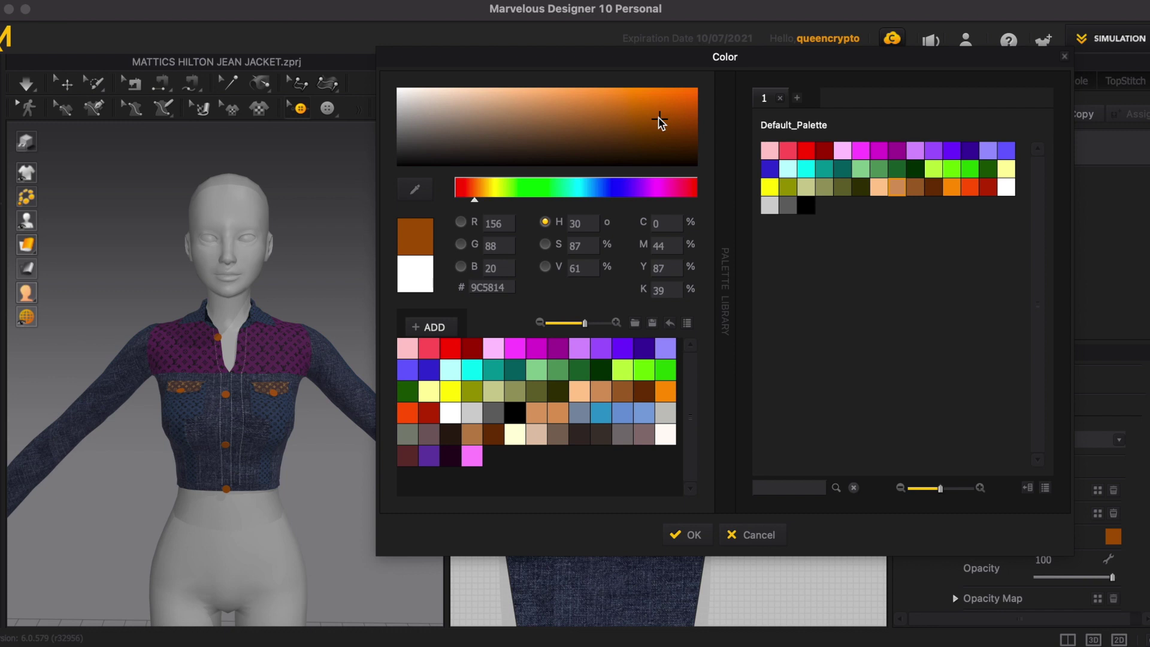
drag(626, 136, 624, 128)
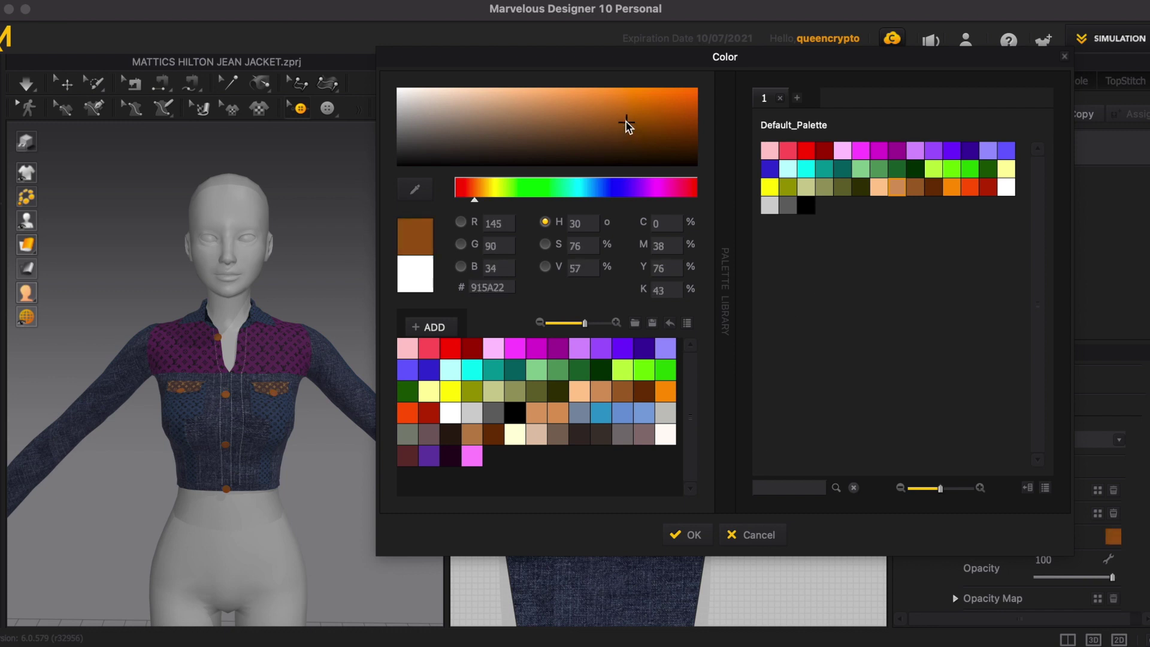
click(692, 531)
Step: Show the 3D garment view alone and examine the fully textured jacket on the avatar
click(1118, 640)
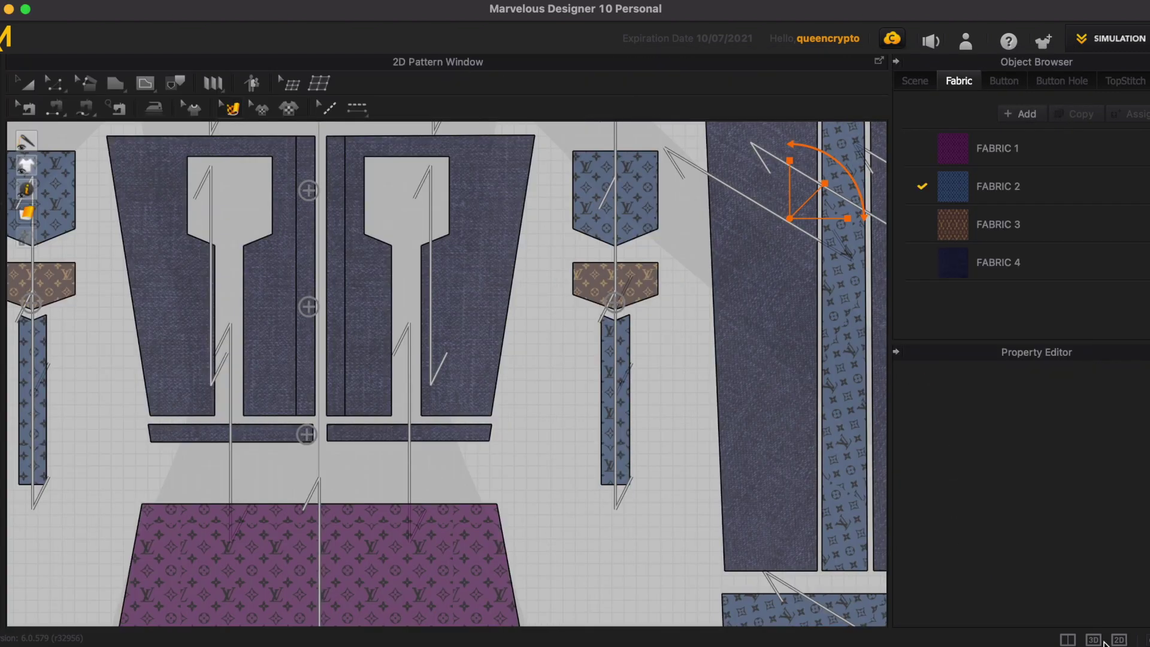
click(1093, 639)
right_drag(673, 524, 450, 546)
scroll(450, 546, up, 4)
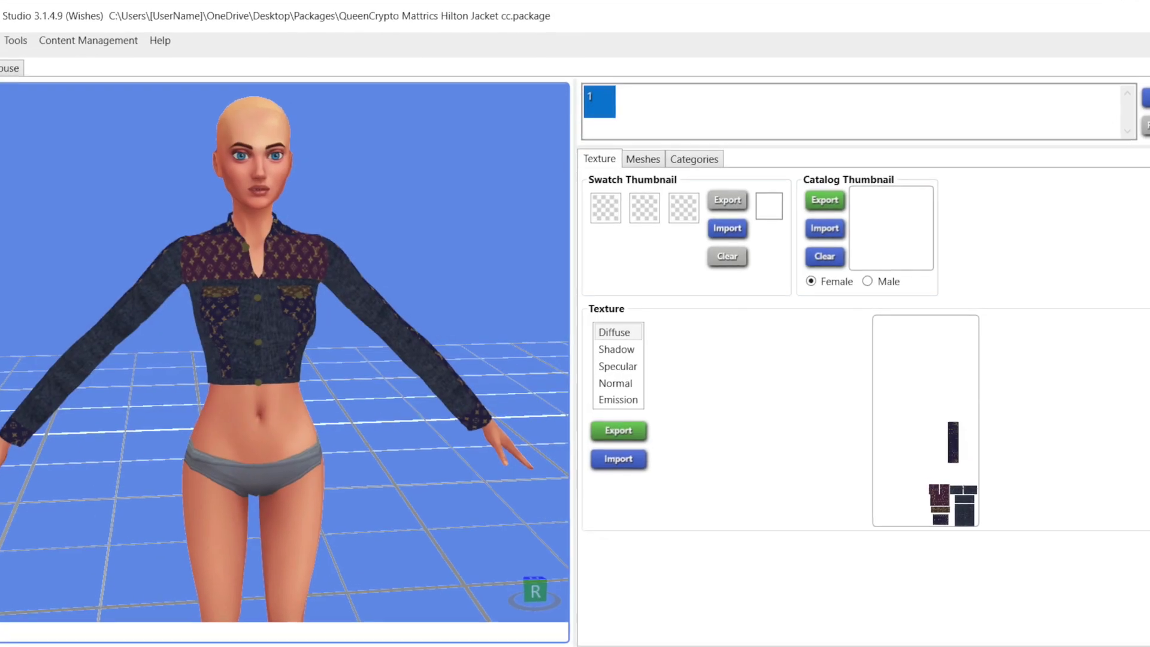